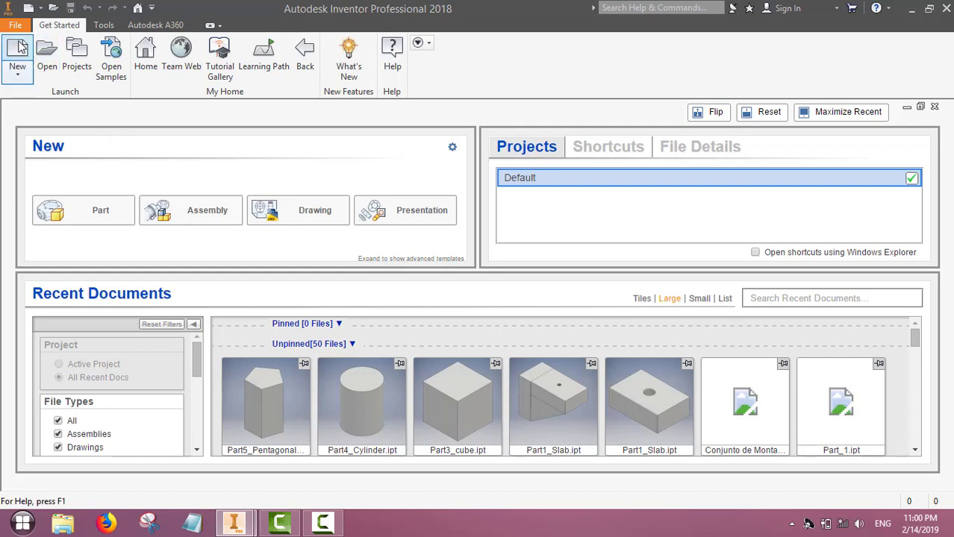
Create a new metric part from the Standard (mm).ipt template and start a 2D sketch on the XY plane.
click(13, 51)
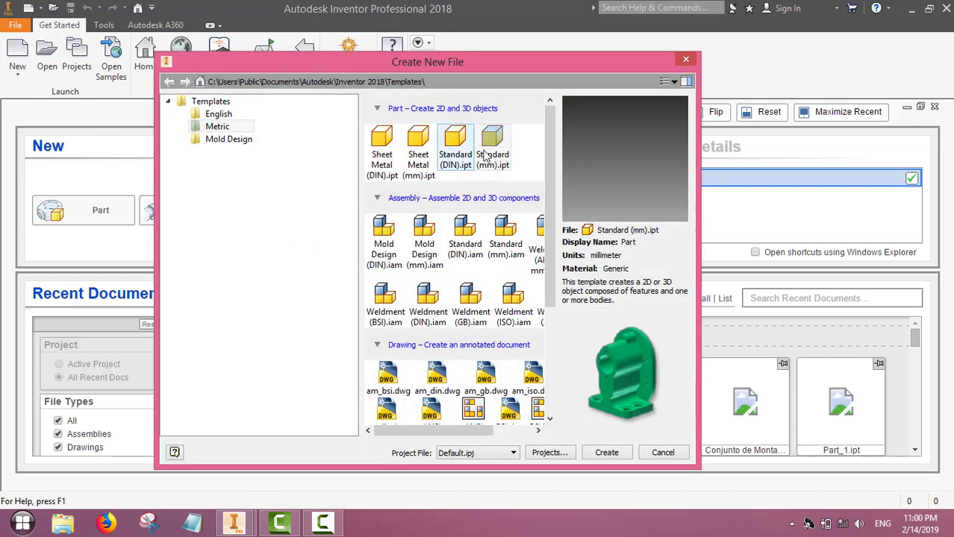
double_click(489, 140)
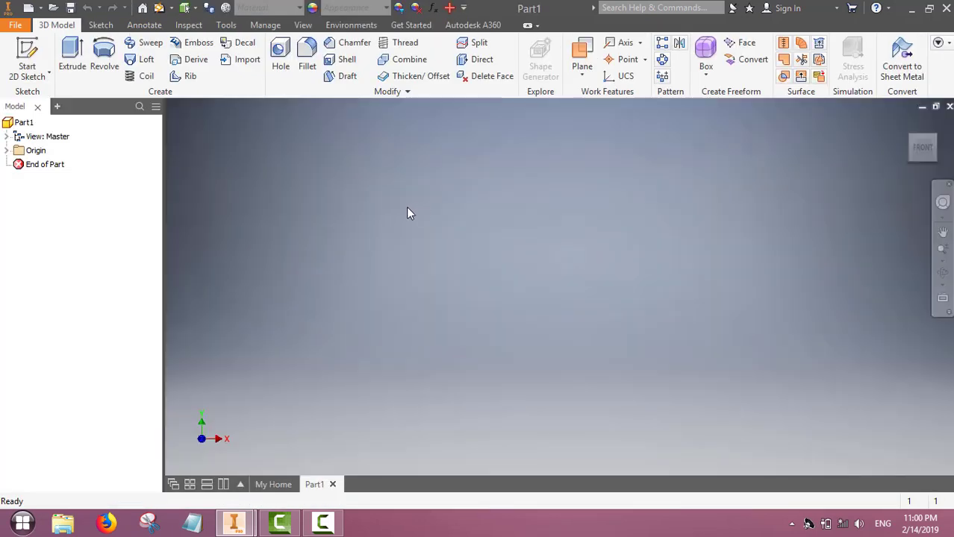
click(27, 54)
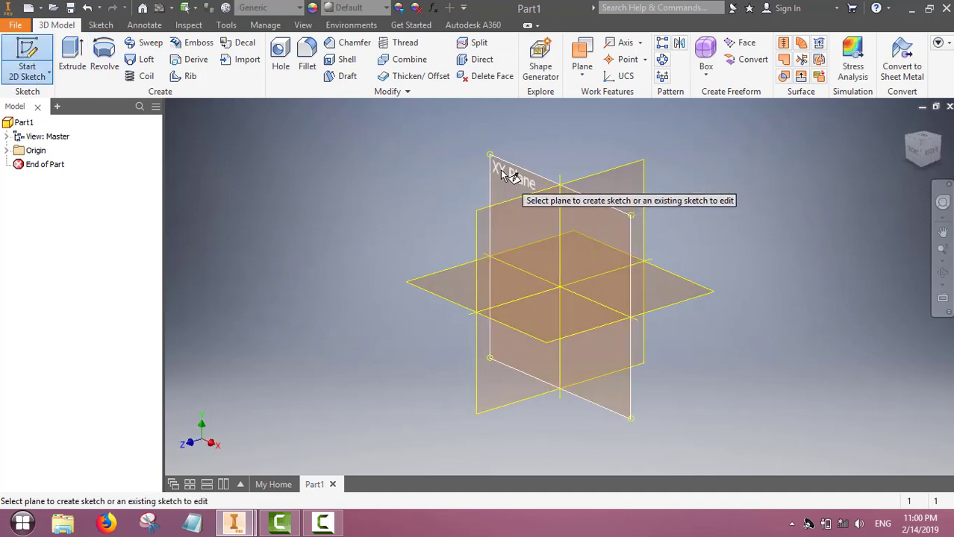
click(496, 173)
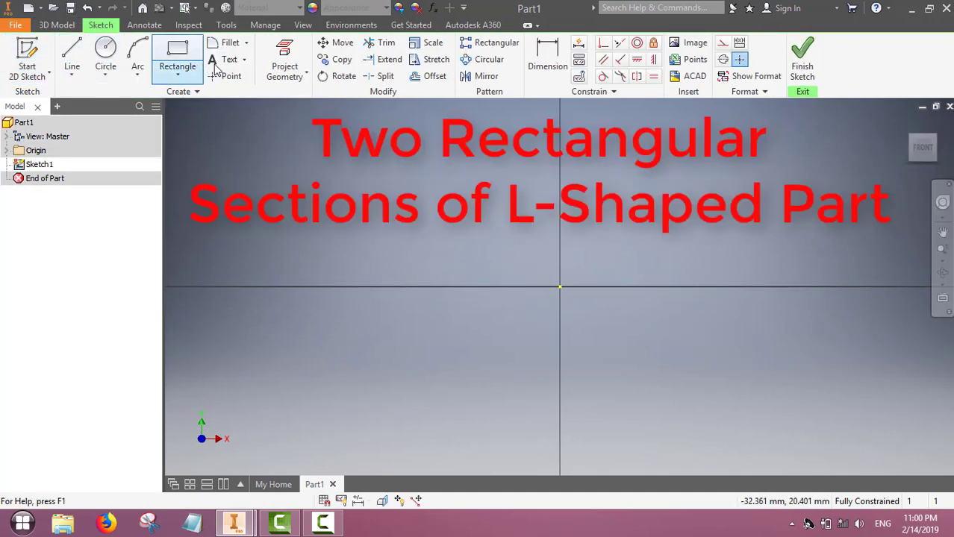
Sketch a two-point center rectangle about 26 mm wide and 12 mm high, centred on the origin.
click(183, 79)
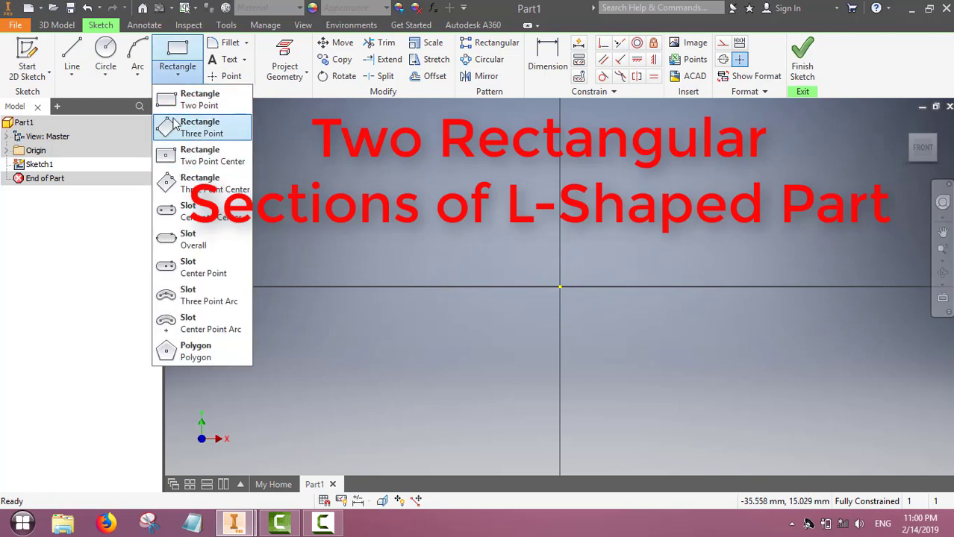
click(170, 162)
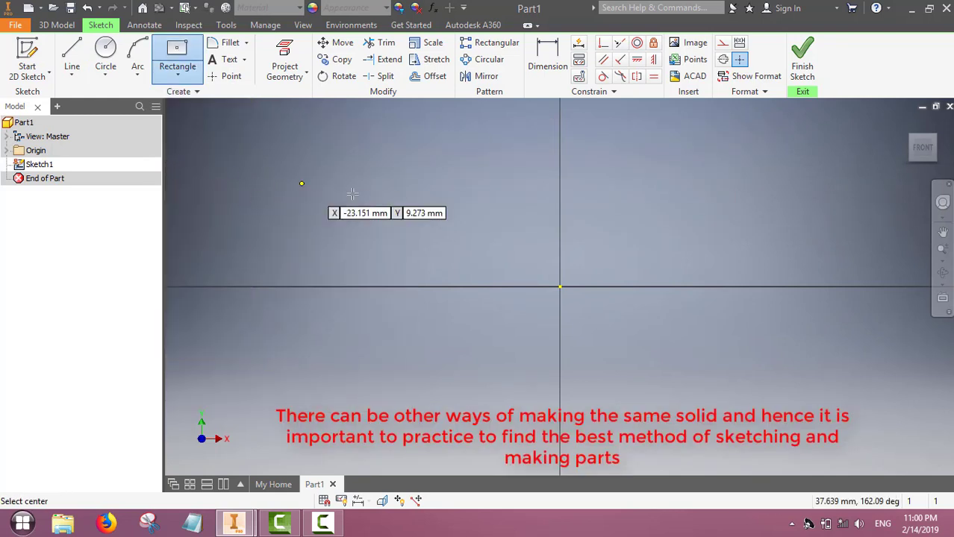
click(560, 287)
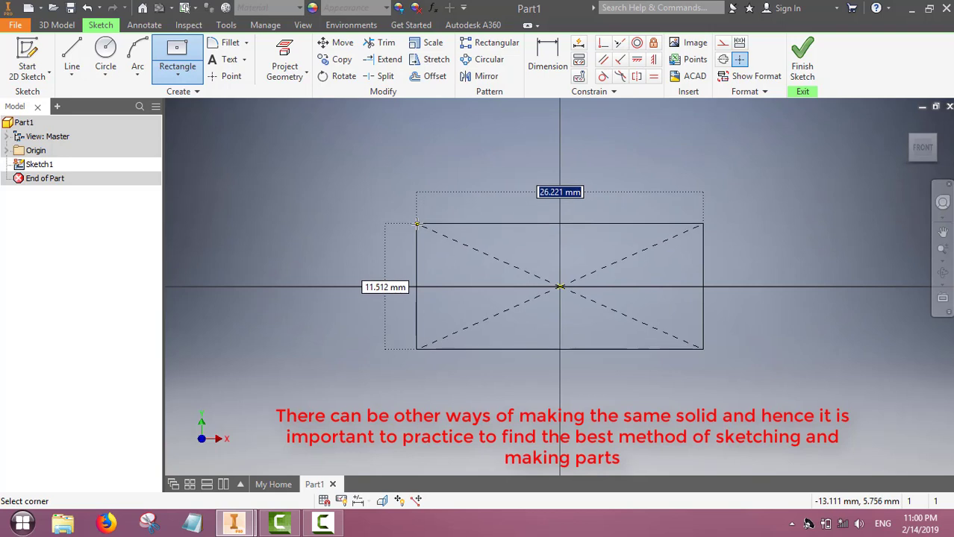
click(416, 223)
Dimension the rectangle's upper horizontal edge and set its width to 60 mm.
click(547, 56)
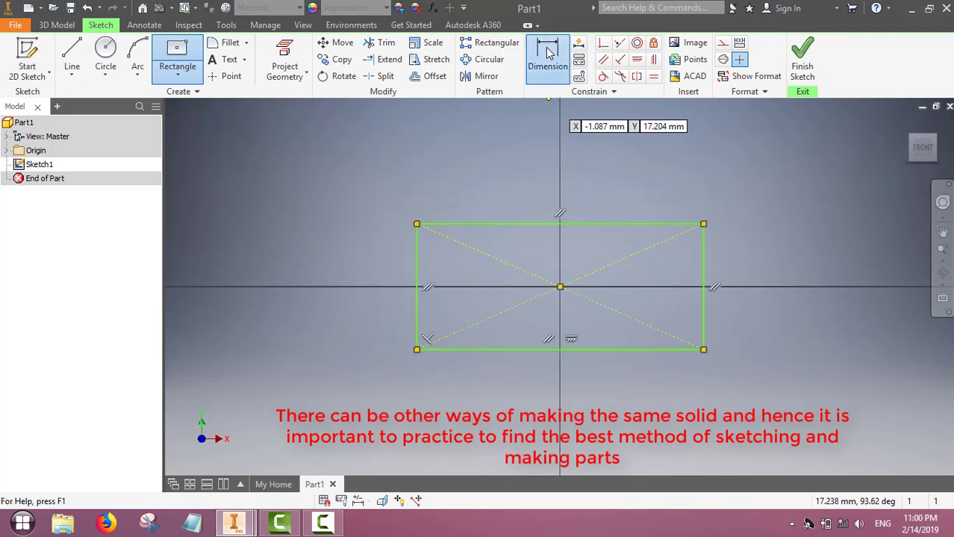
click(543, 222)
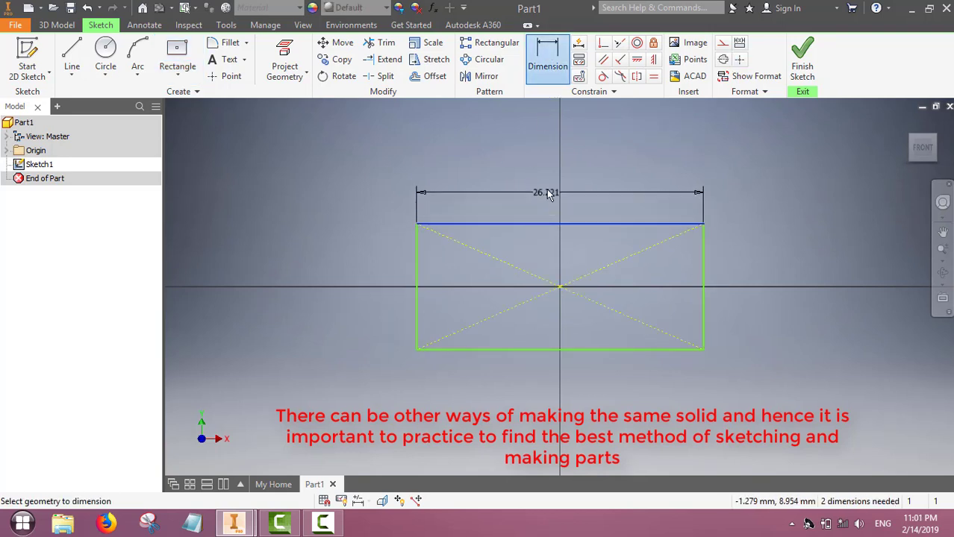
click(546, 189)
text(60)
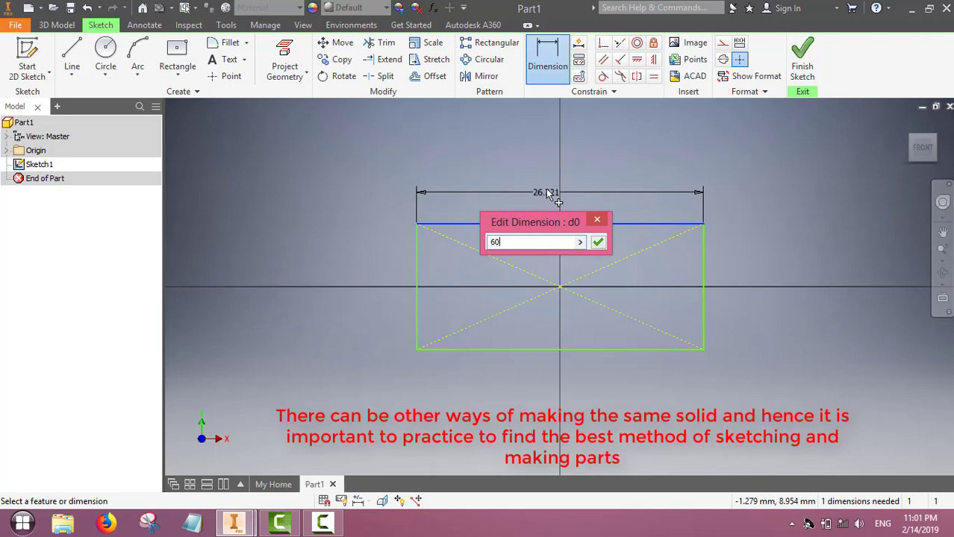
click(598, 242)
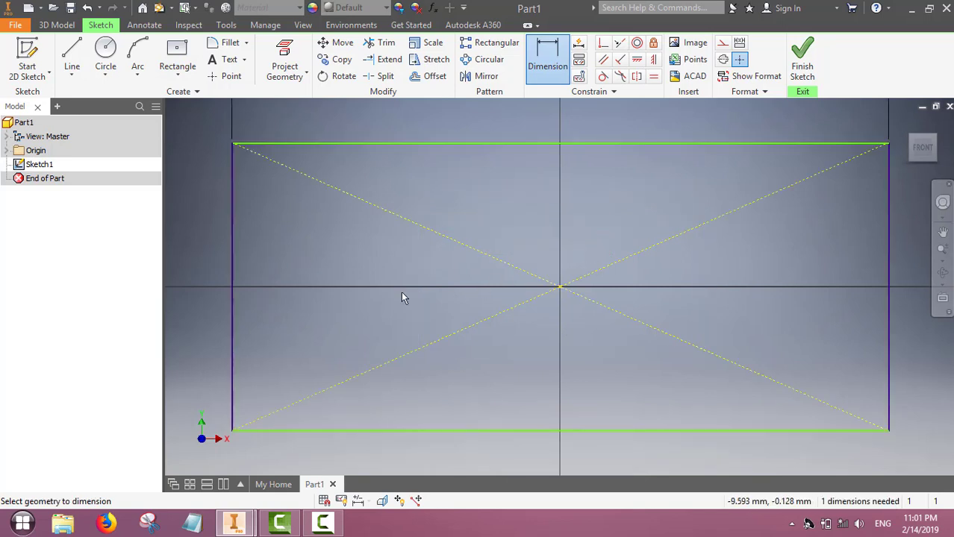
Dimension the rectangle's vertical edge and set its height to 50 mm.
scroll(290, 284, down, 3)
scroll(290, 282, up, 3)
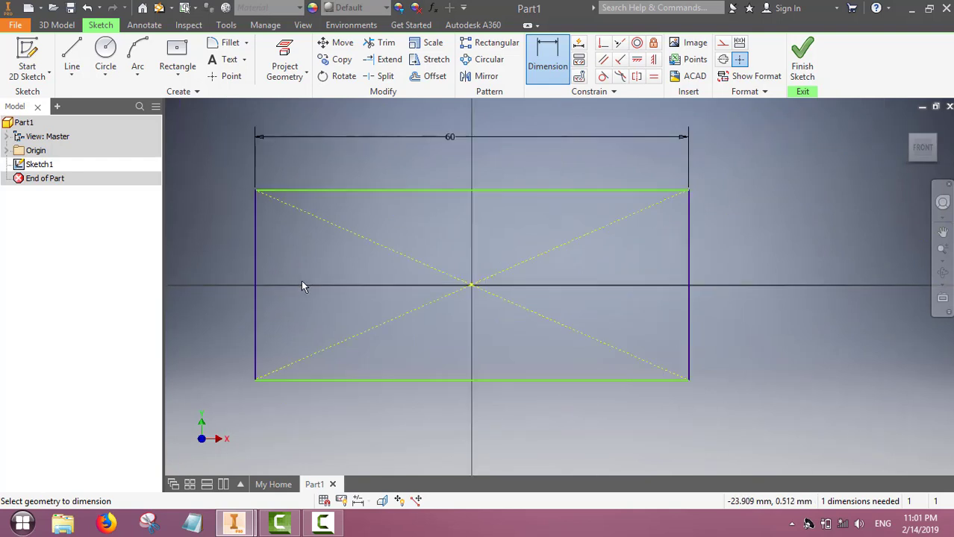
click(253, 278)
click(223, 271)
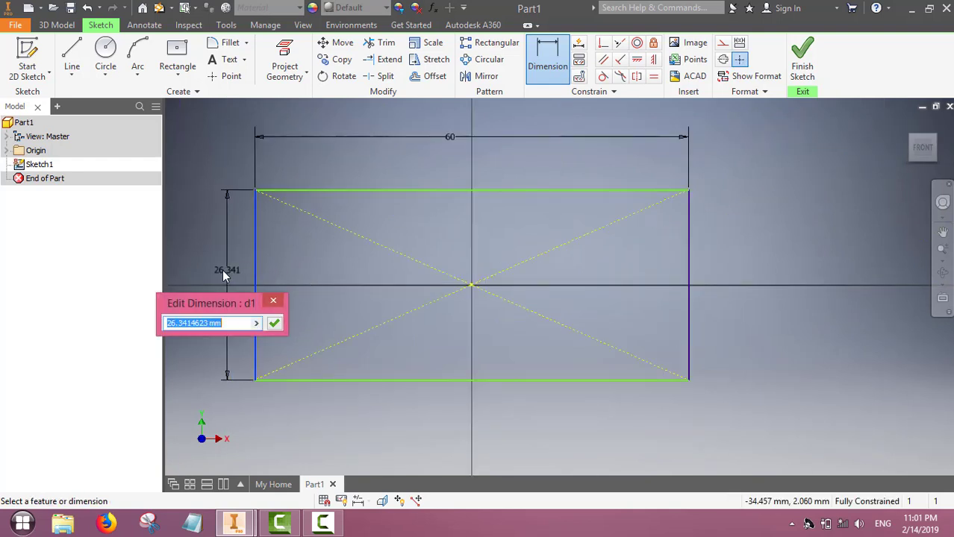
text(50)
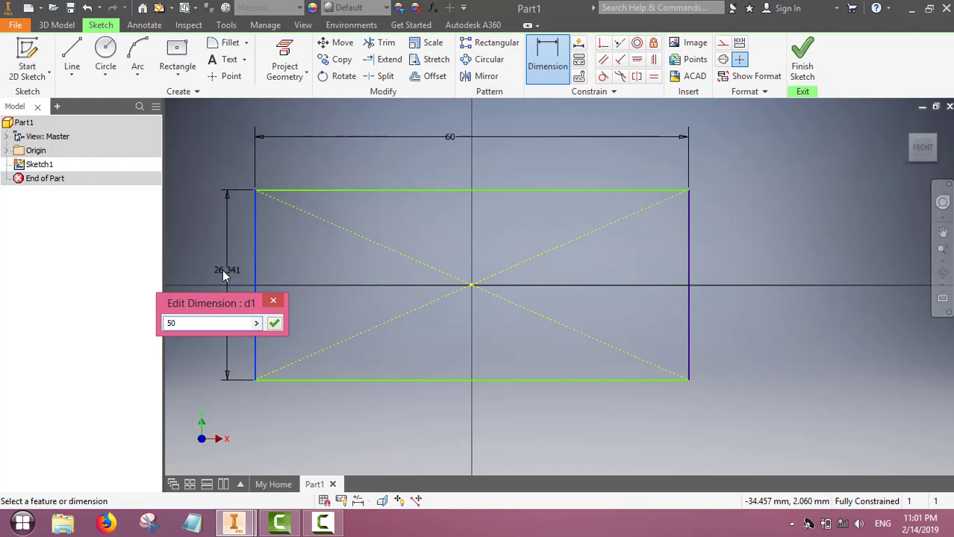
click(274, 323)
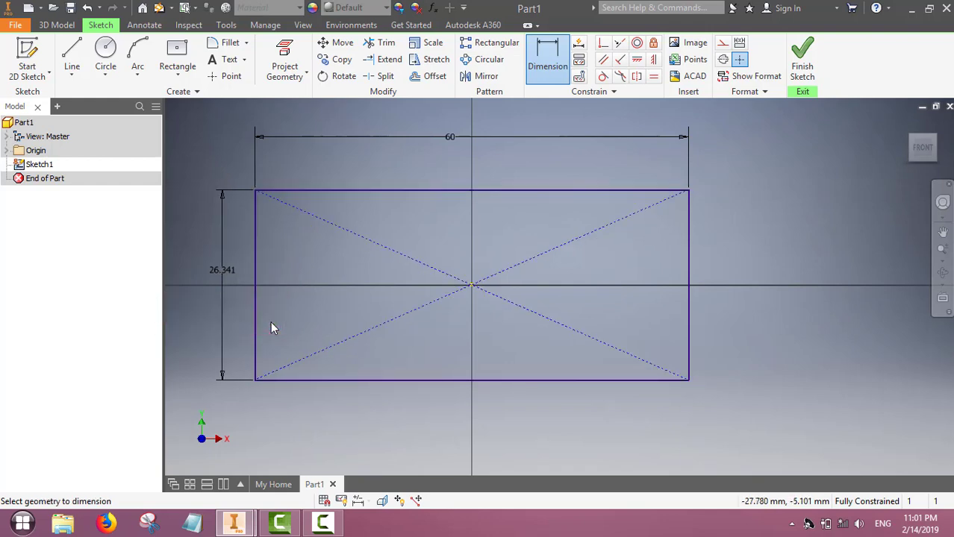
Finish the sketch and extrude the 60 by 50 mm rectangle 10 mm in Direction 1.
click(802, 60)
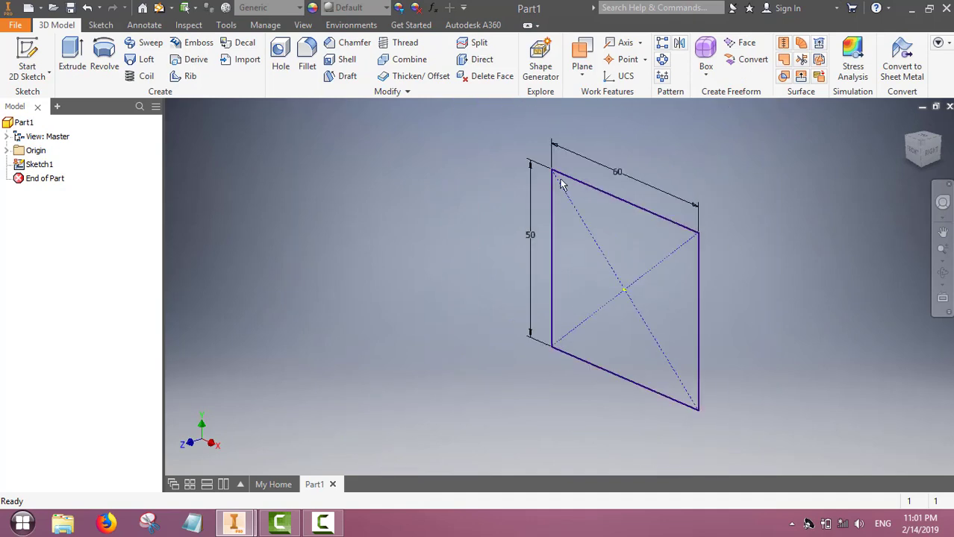
click(72, 56)
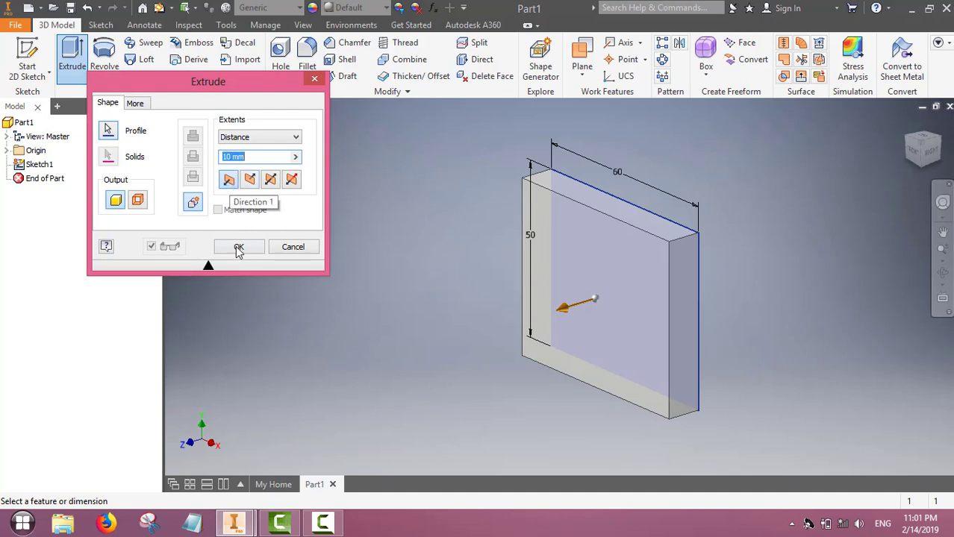
click(239, 248)
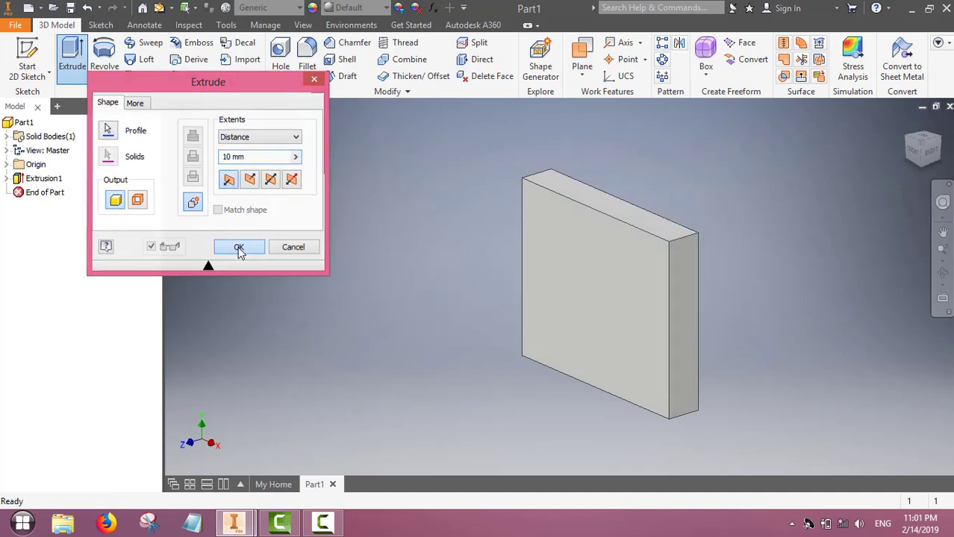
Start a 2D sketch on the bottom 60 by 10 mm face of the slab.
shift+middle_drag(611, 294, 610, 294)
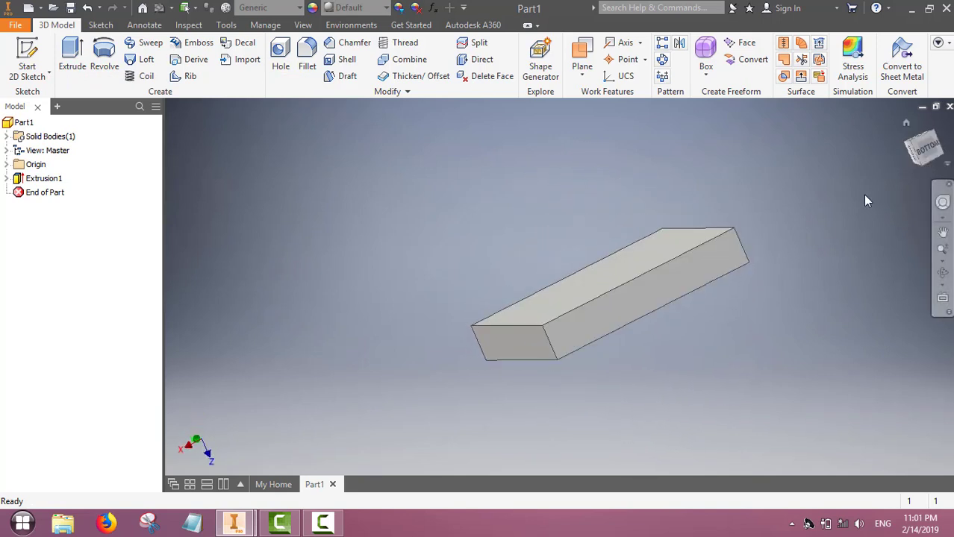
click(927, 152)
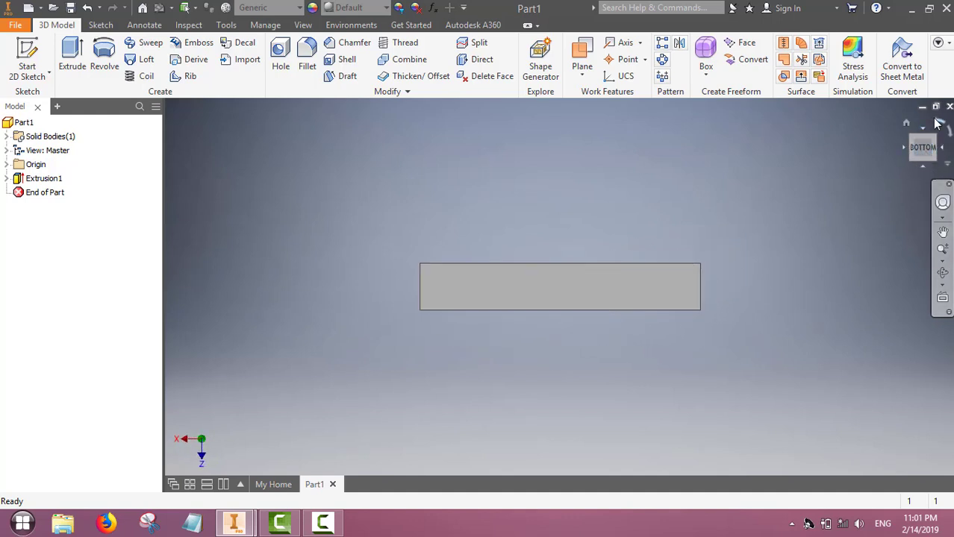
click(936, 121)
click(938, 123)
click(939, 129)
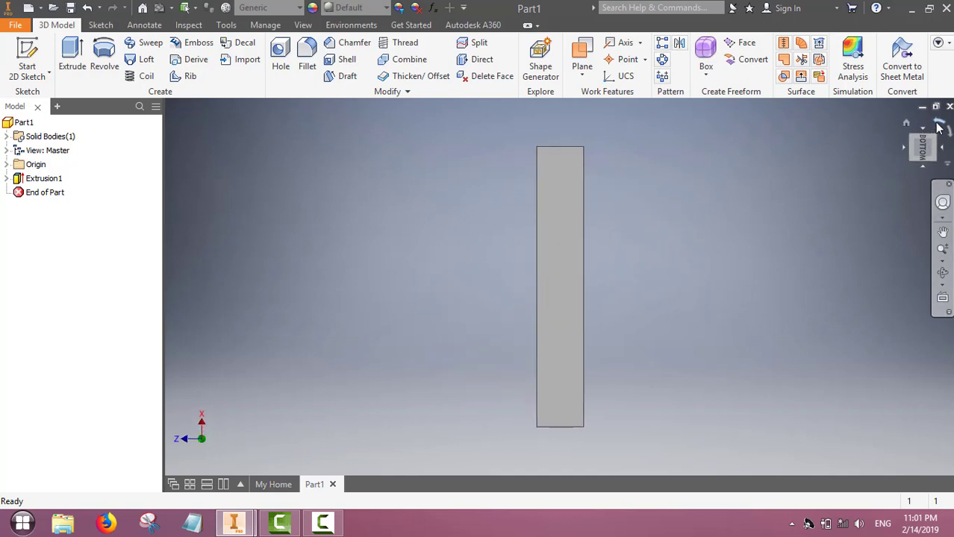
click(938, 127)
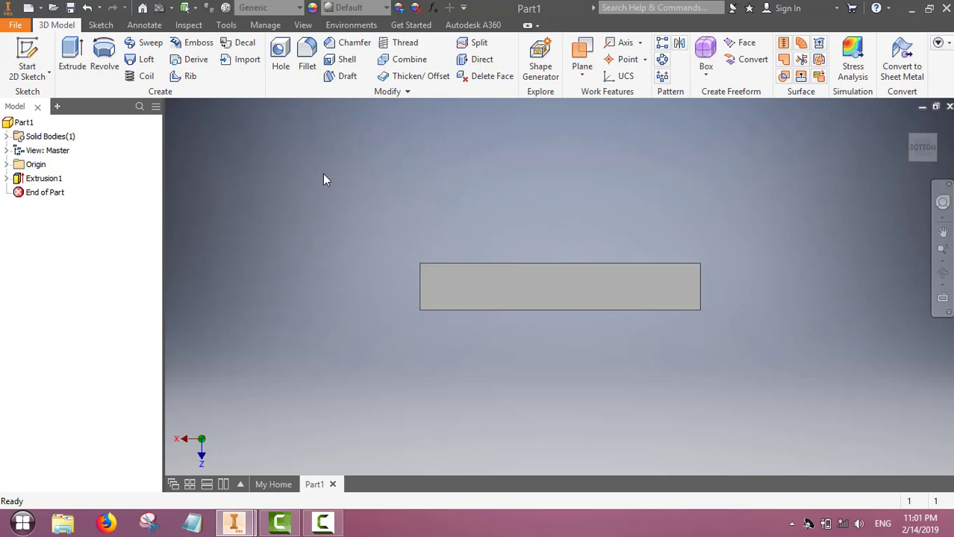
click(48, 75)
click(41, 105)
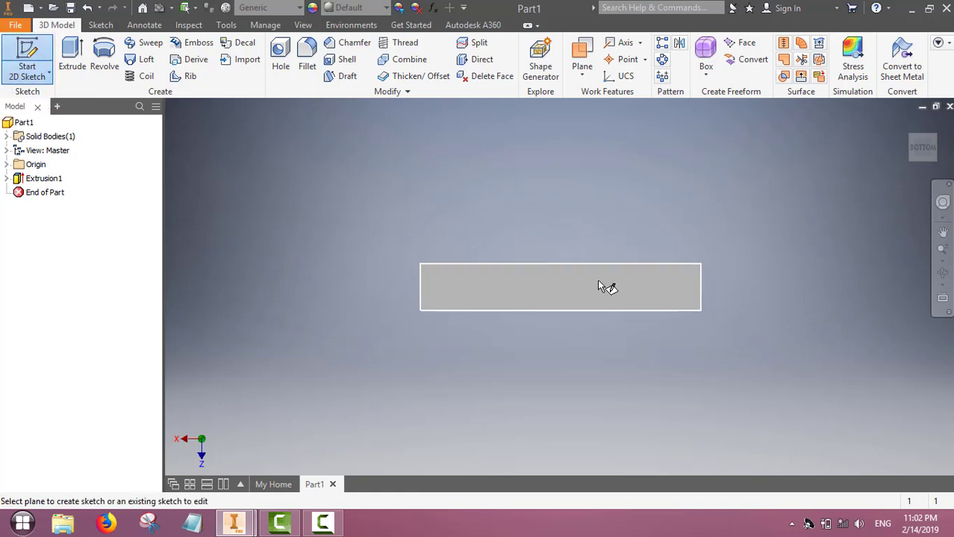
click(624, 299)
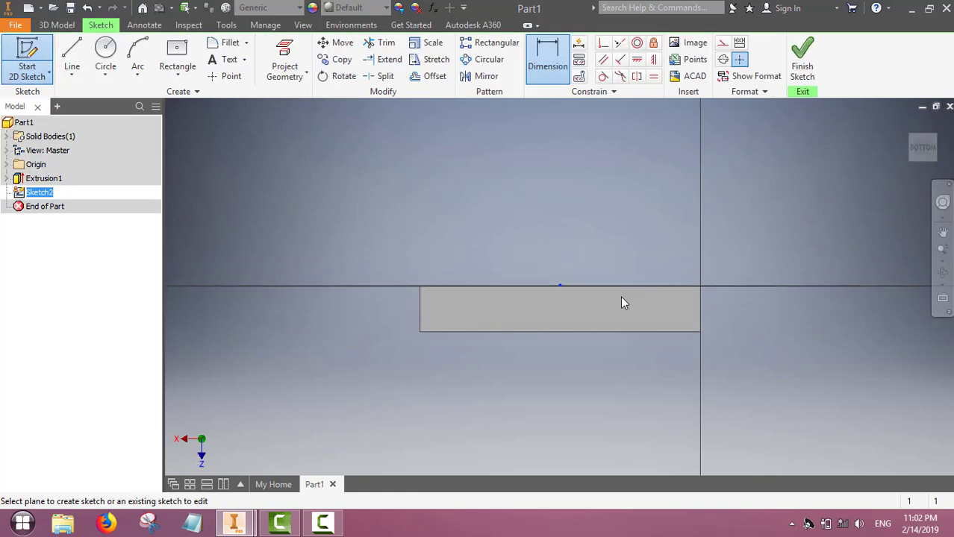
Sketch a two-point rectangle about 8 mm wide and 30 mm high, from the face's upper +X corner outward beyond the long edge.
click(182, 79)
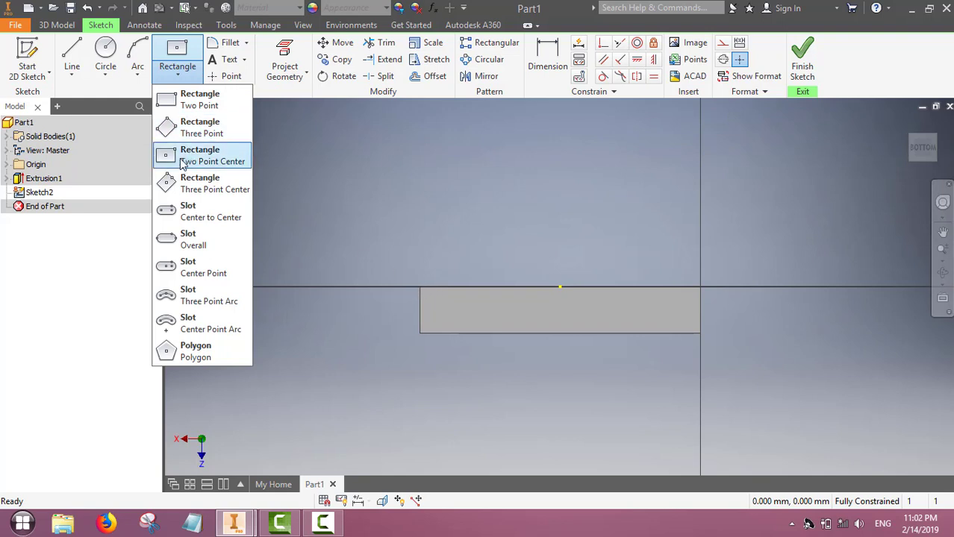
click(172, 100)
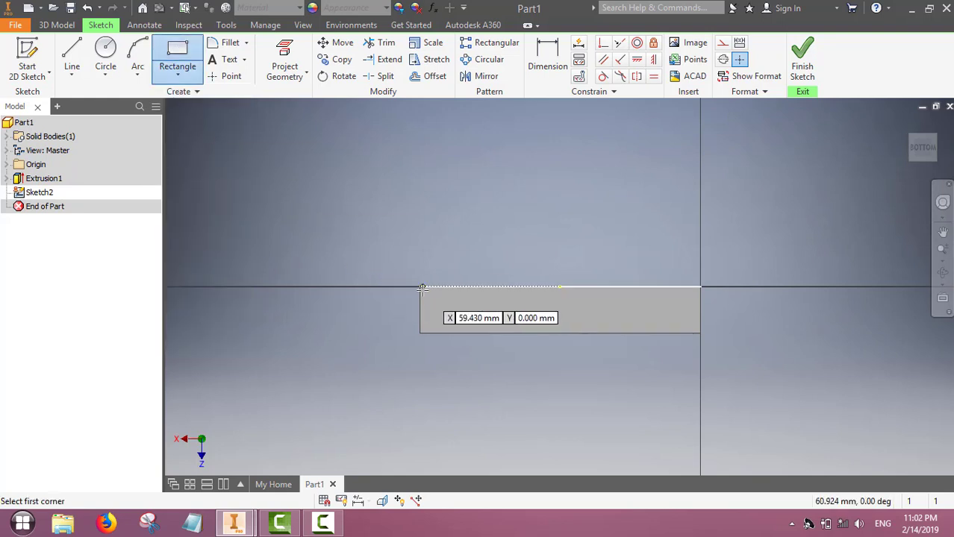
click(420, 286)
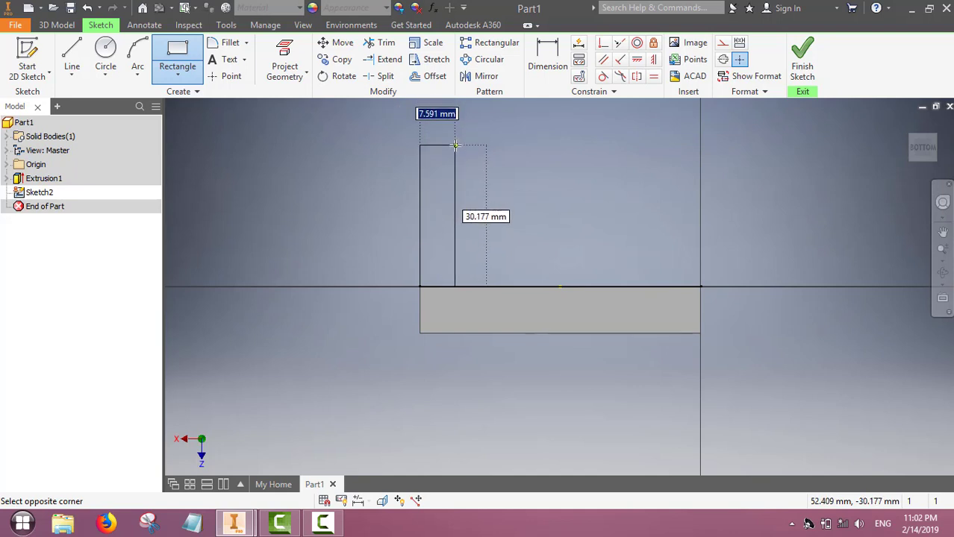
click(456, 146)
Dimension the new rectangle's long vertical edge and set it to 50 mm.
key(d)
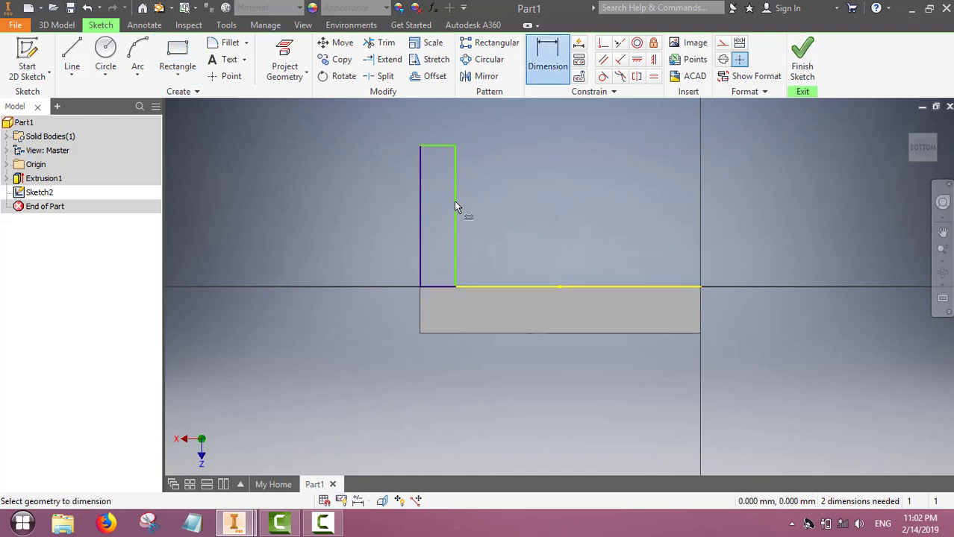
click(455, 202)
click(490, 208)
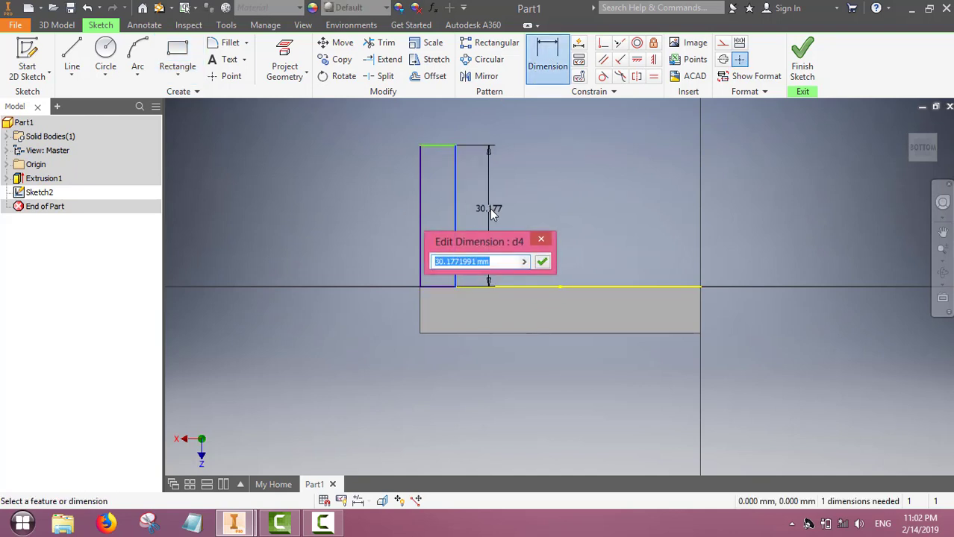
text(50)
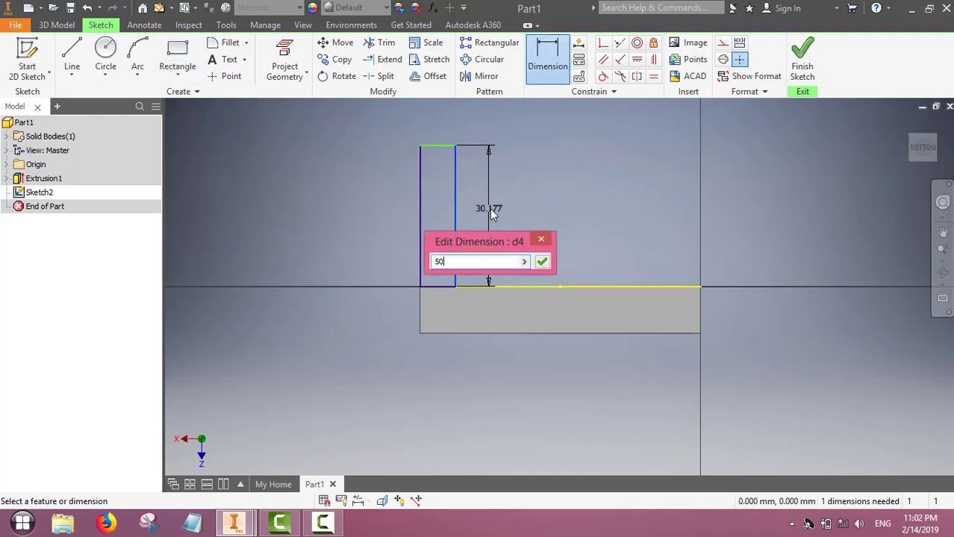
click(542, 263)
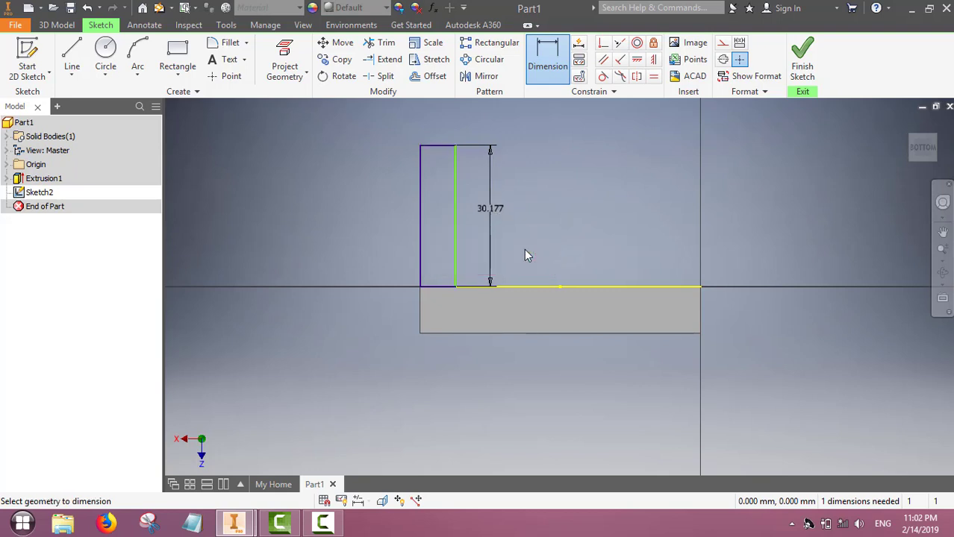
Dimension the new rectangle's short edge, set its width to 10 mm, and finish the sketch.
scroll(478, 217, down, 2)
scroll(480, 222, up, 4)
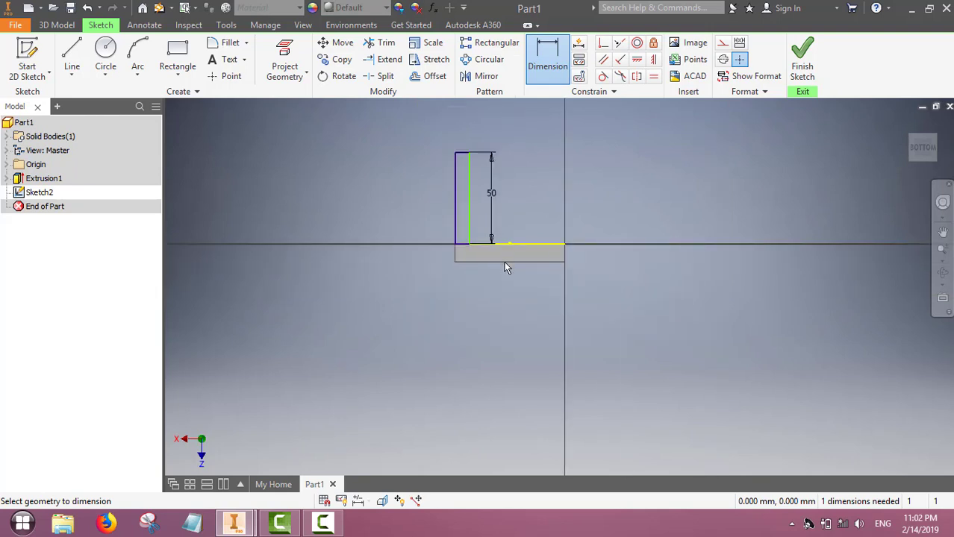
click(464, 156)
click(465, 122)
text(10)
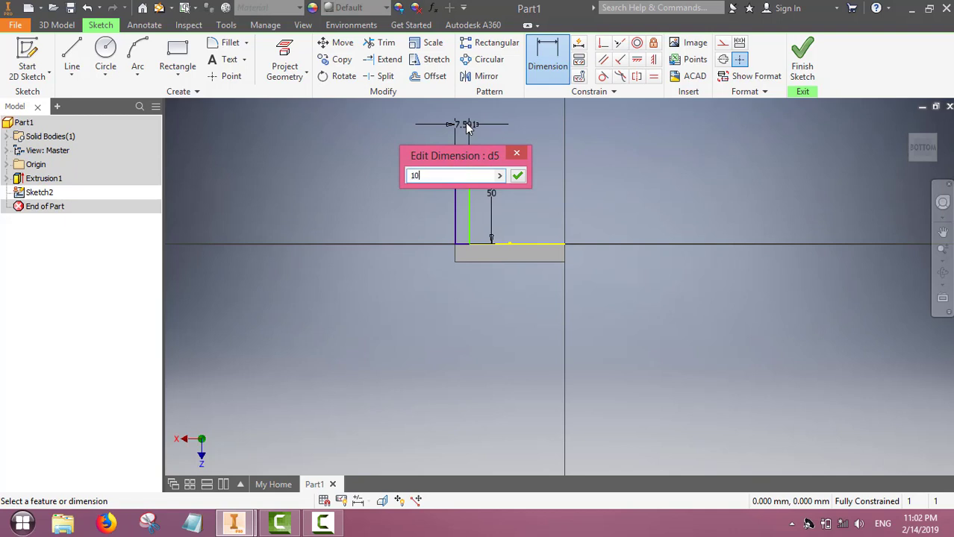
click(518, 176)
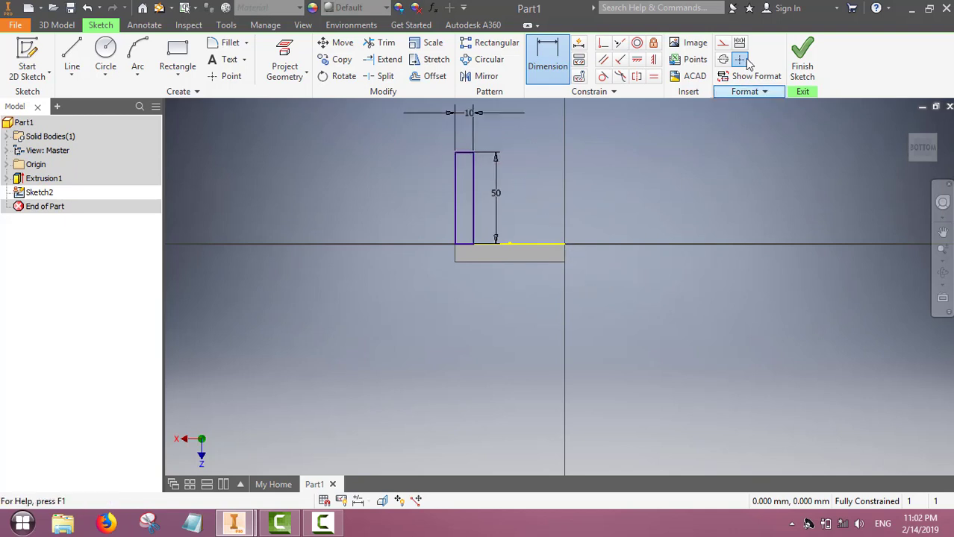
click(802, 62)
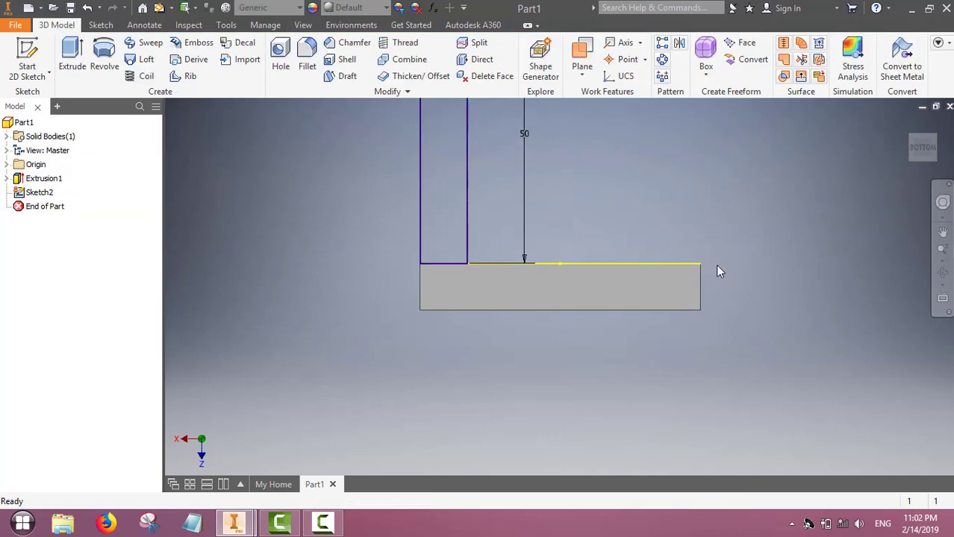
Extrude the 10 by 50 mm rectangle 50 mm in the reversed direction, across the depth of the slab.
scroll(719, 274, up, 5)
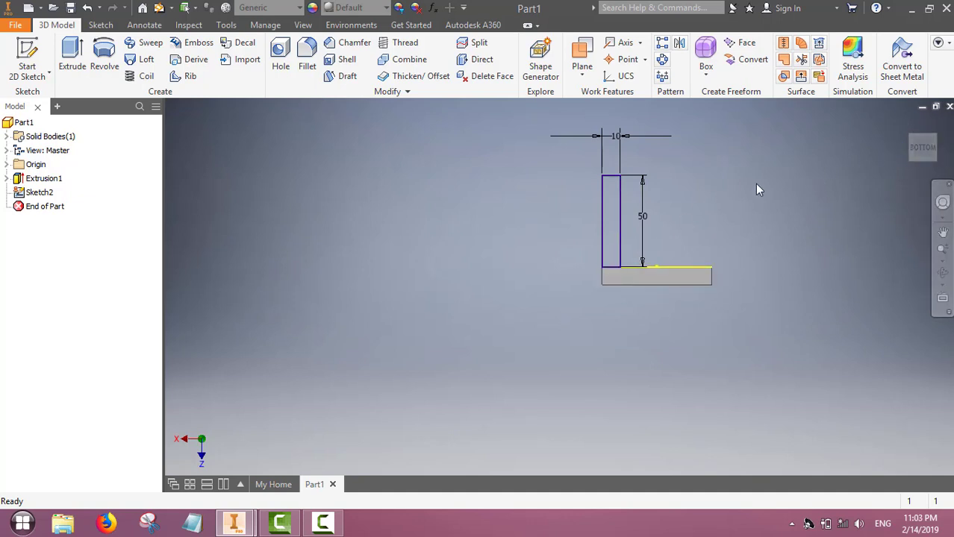
mouse_move(938, 144)
mouse_down()
mouse_move(874, 160)
mouse_move(873, 145)
mouse_up()
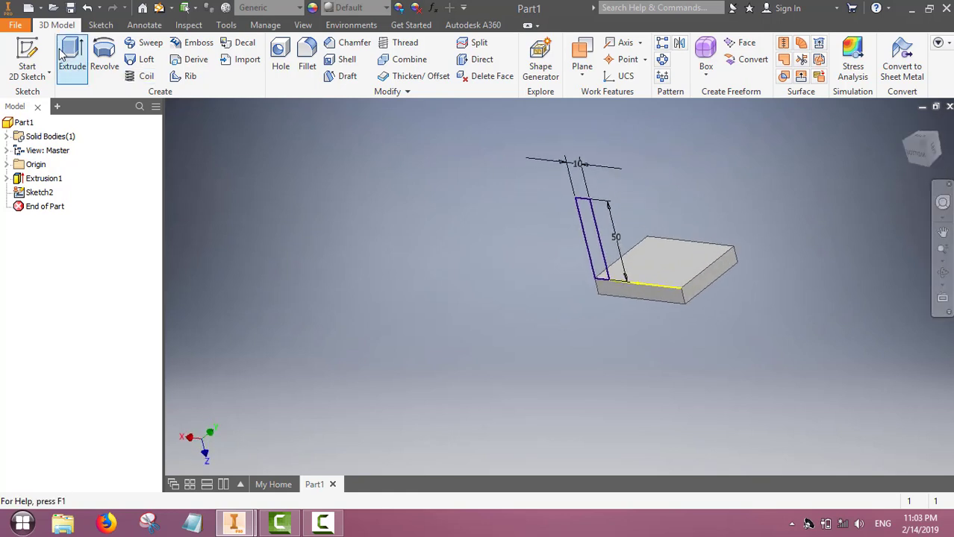
click(68, 50)
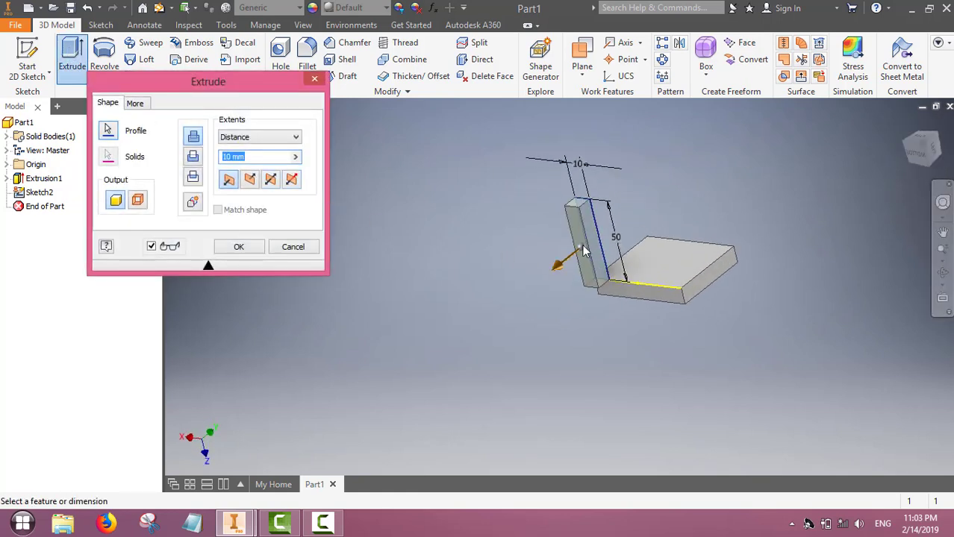
click(250, 182)
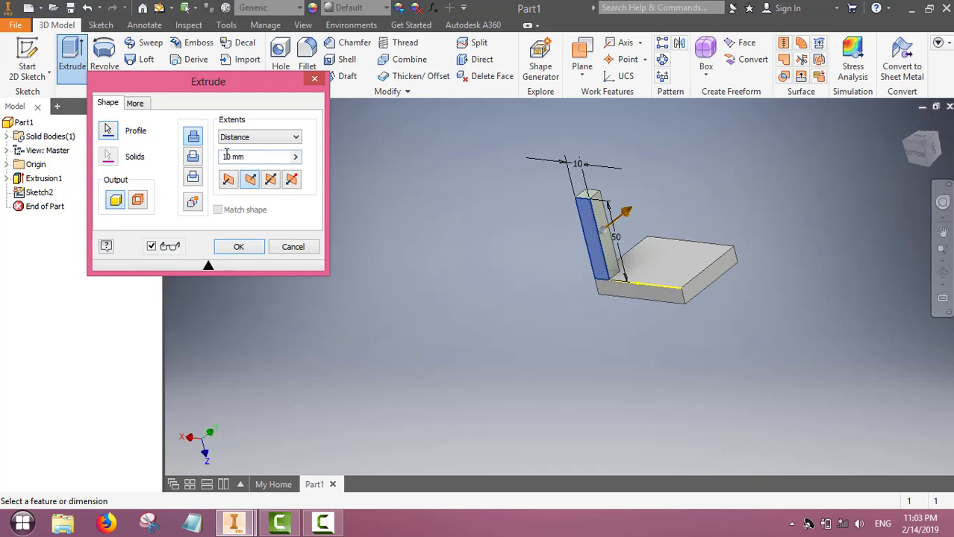
double_click(232, 157)
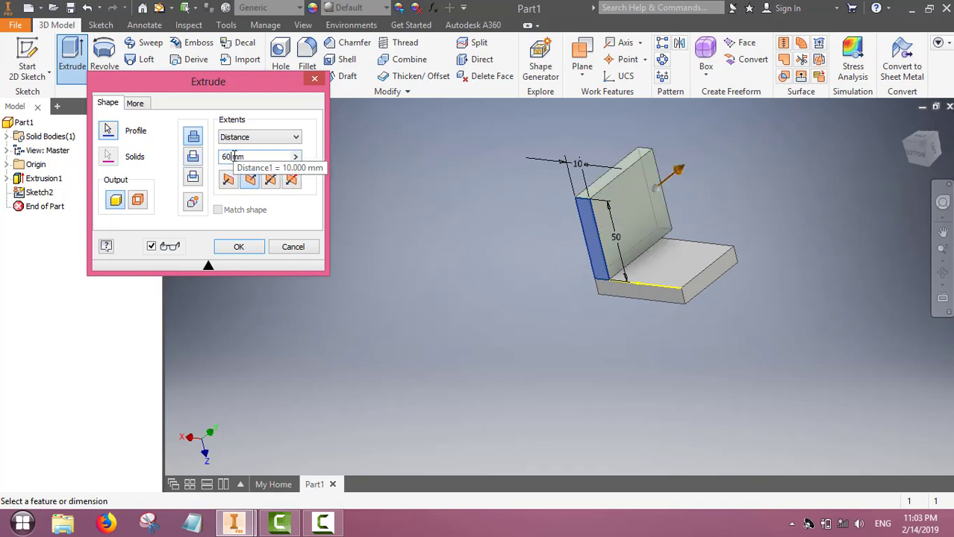
key(BackSpace)
key(BackSpace)
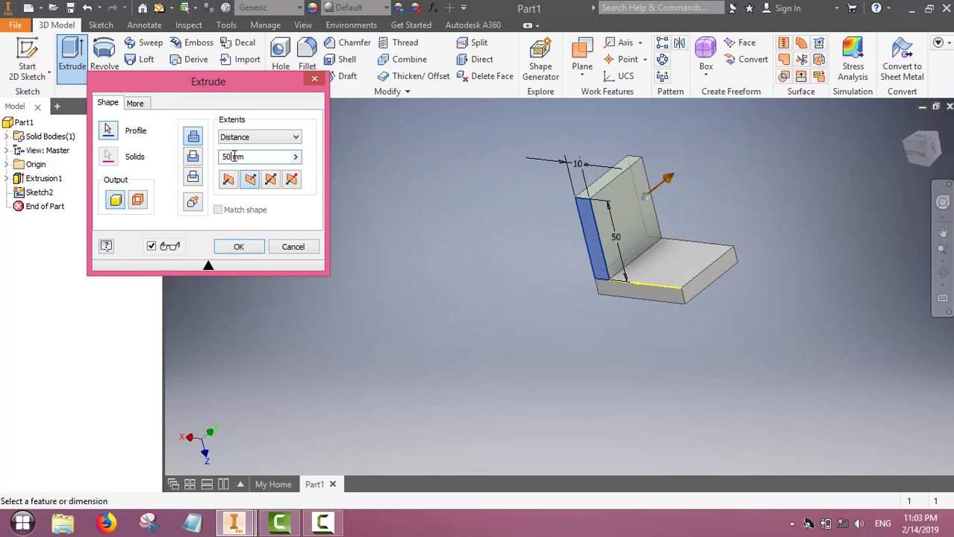
click(249, 247)
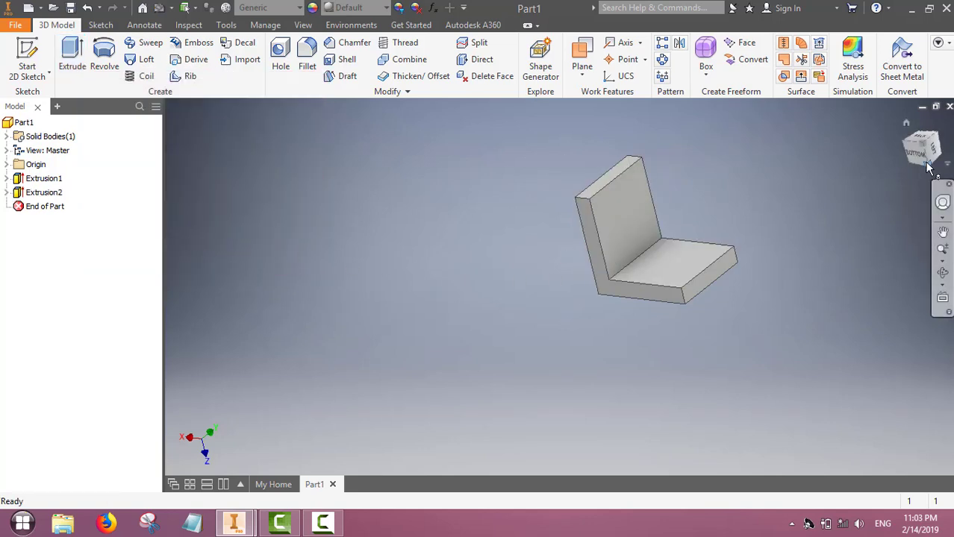
Place a Through All hole with linear placement and 10 mm diameter on the inner face of the 50 mm upright leg.
click(923, 144)
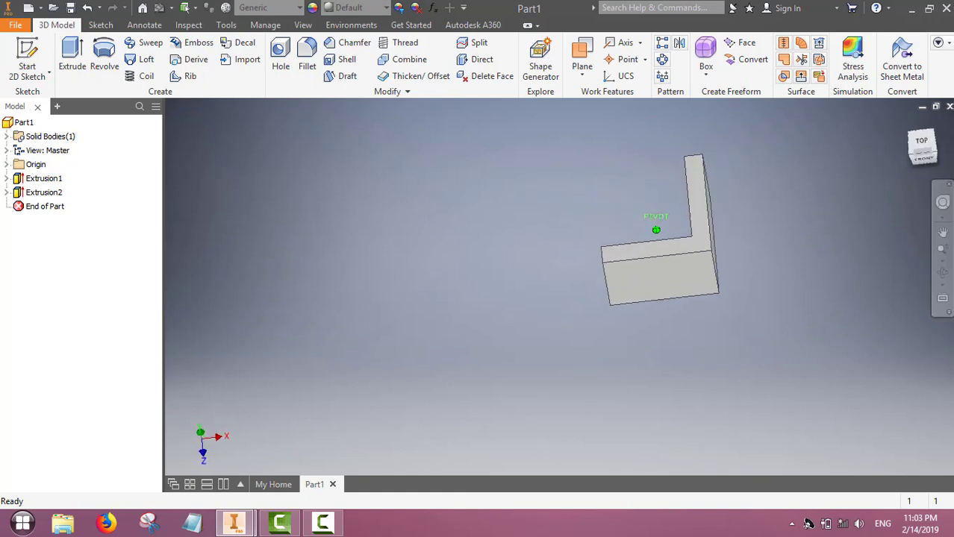
mouse_move(923, 147)
mouse_down()
mouse_move(922, 120)
mouse_move(896, 105)
mouse_move(873, 112)
mouse_move(866, 131)
mouse_move(907, 142)
mouse_move(937, 134)
mouse_move(907, 149)
mouse_move(926, 152)
mouse_up()
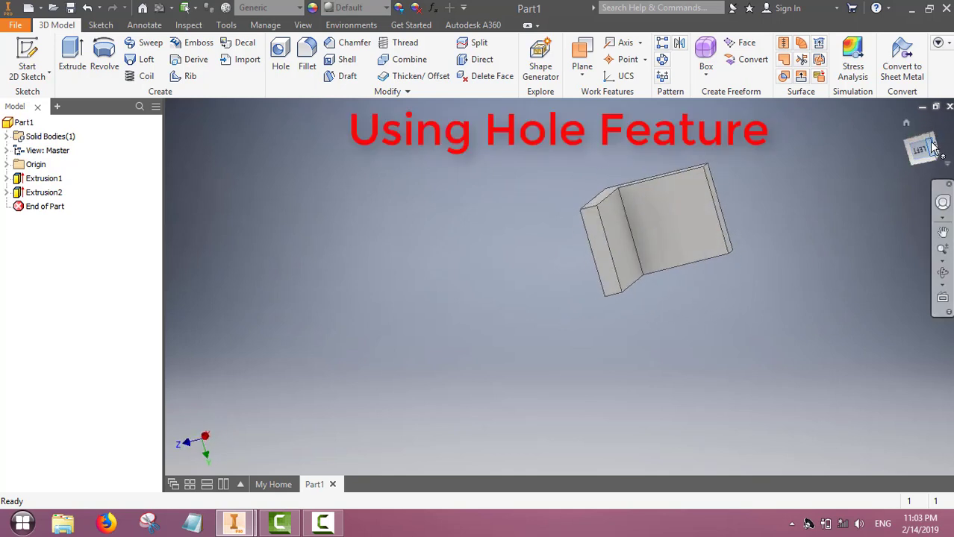
scroll(724, 217, up, 3)
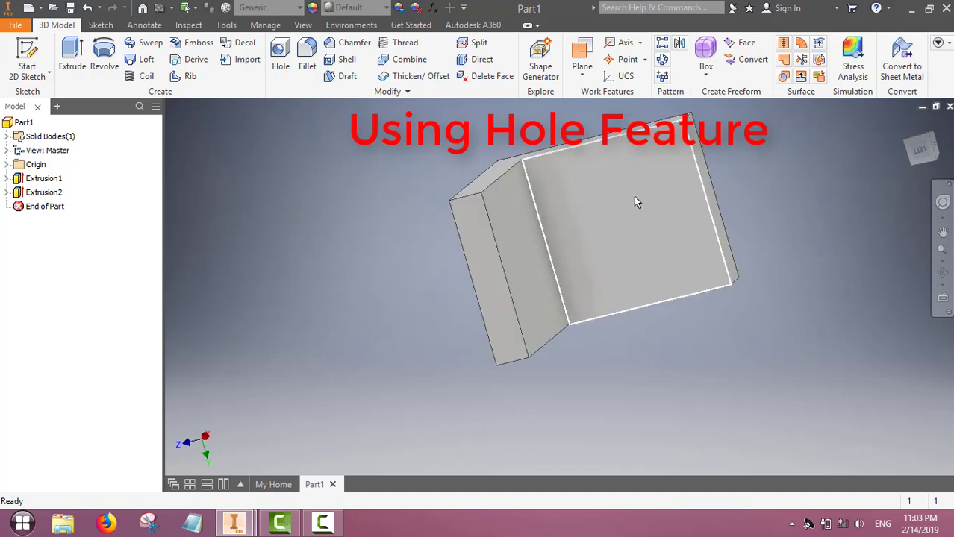
click(282, 55)
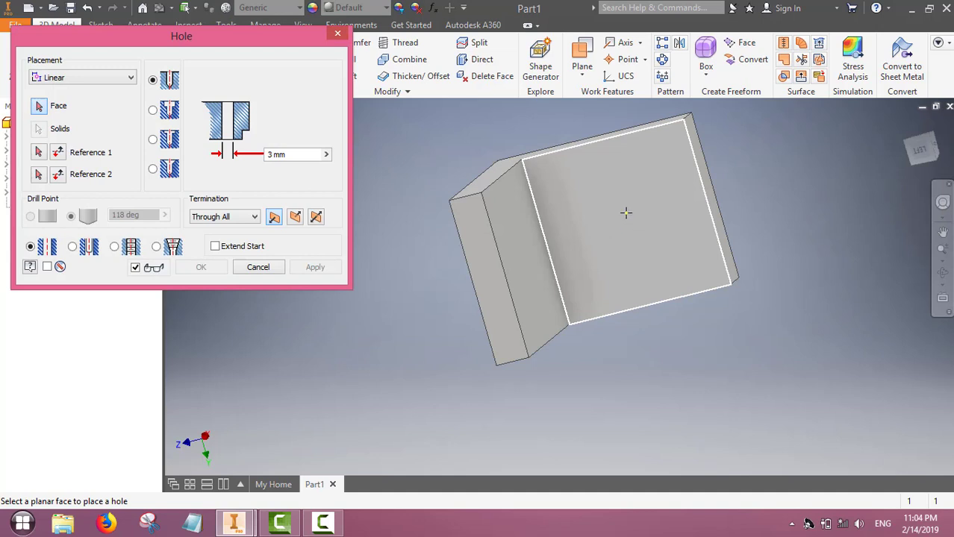
click(132, 78)
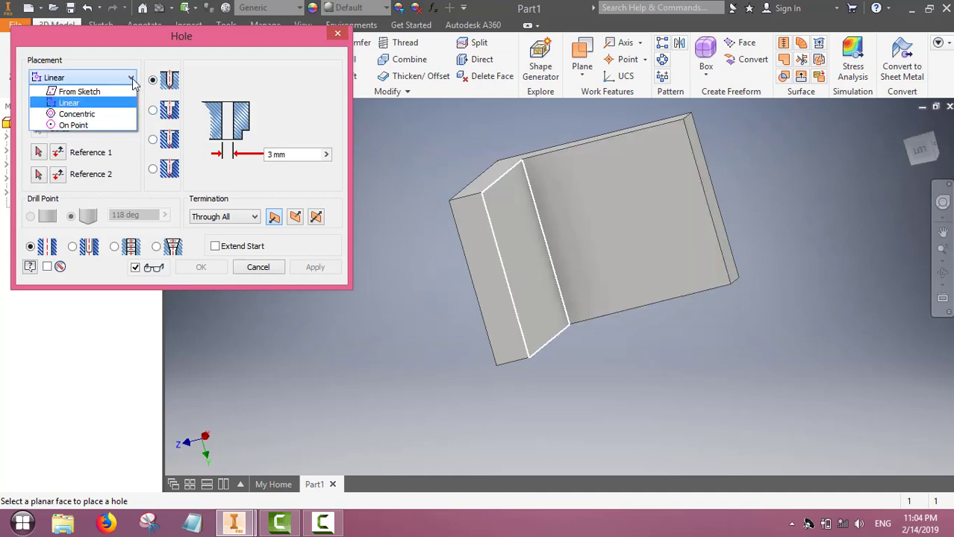
click(75, 104)
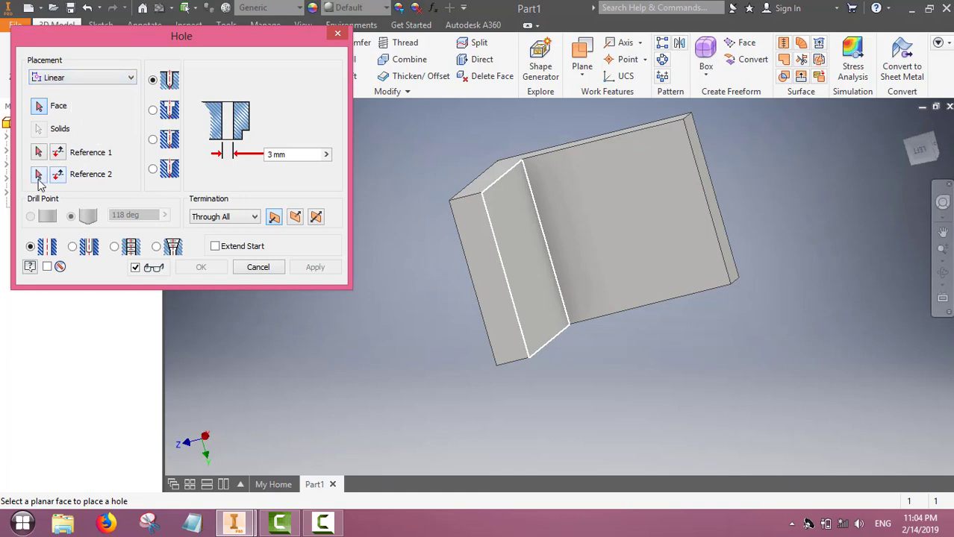
click(625, 213)
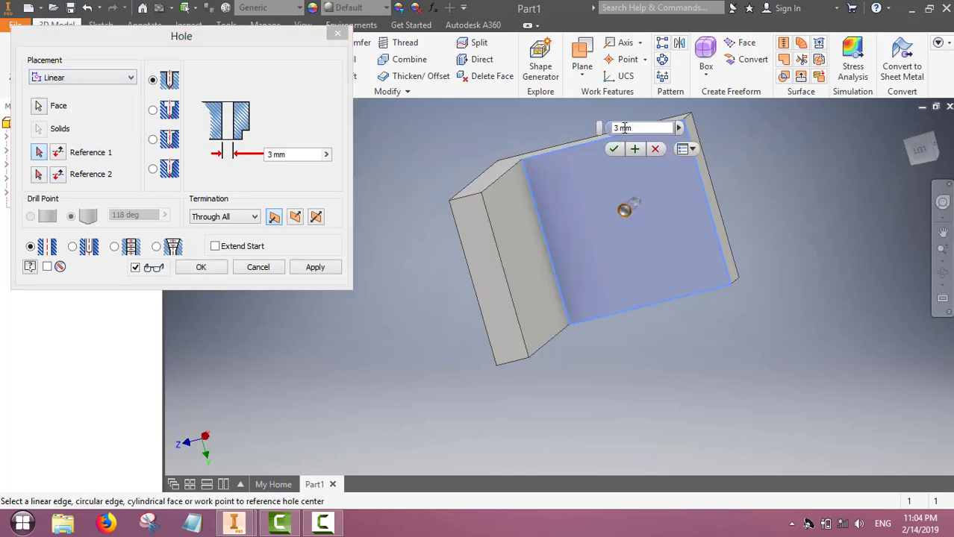
drag(635, 127, 601, 129)
text(5)
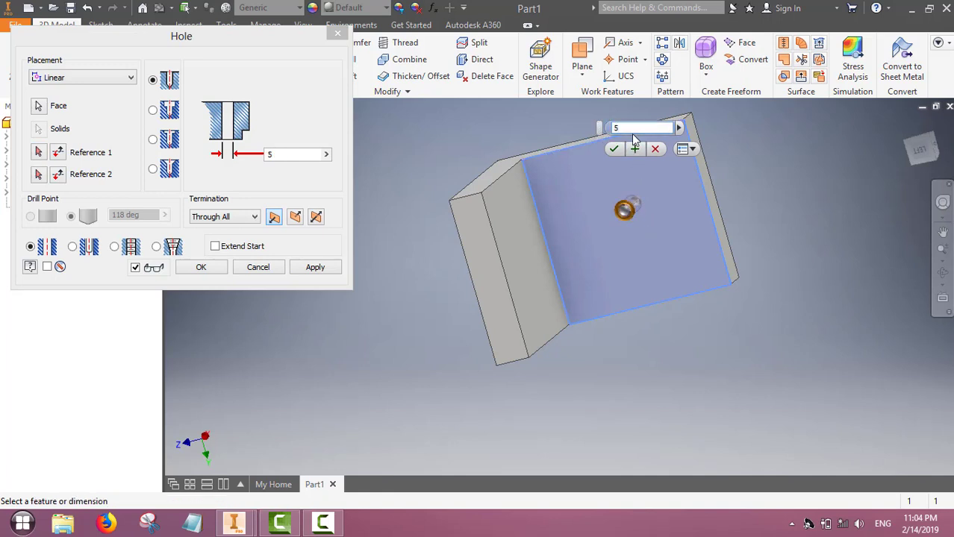
drag(630, 128, 601, 125)
text(10)
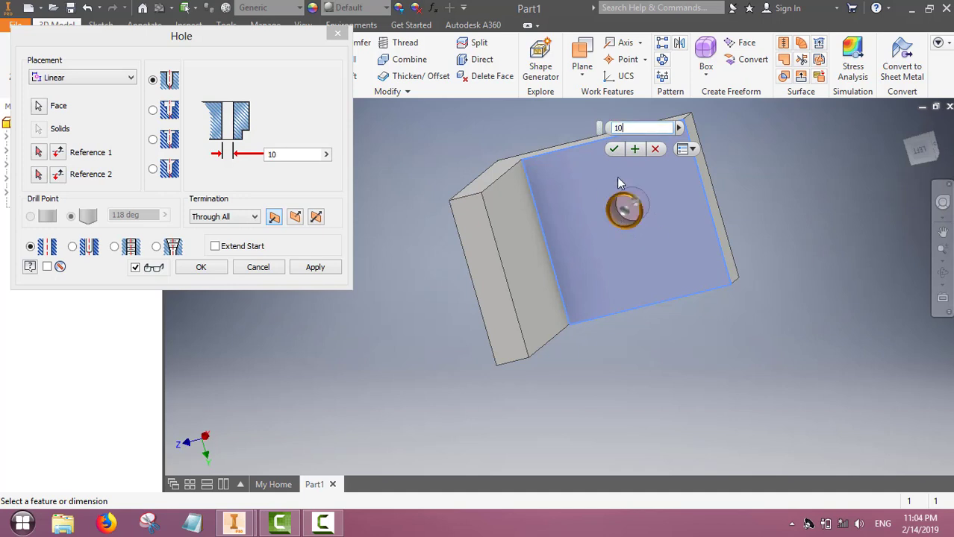
Locate the hole 25 mm from the upright leg's side edge and 25 mm from its free end edge, create it and close the Hole command.
click(38, 152)
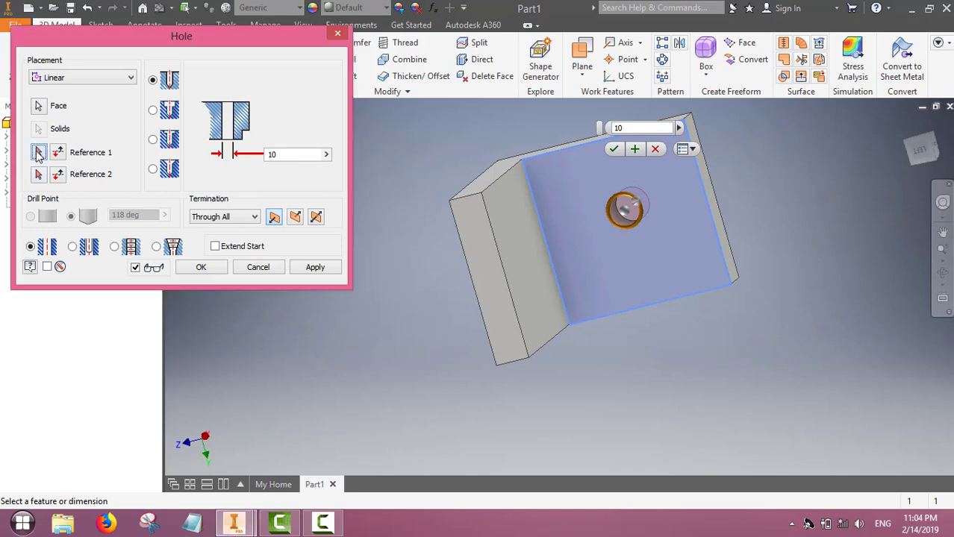
click(652, 307)
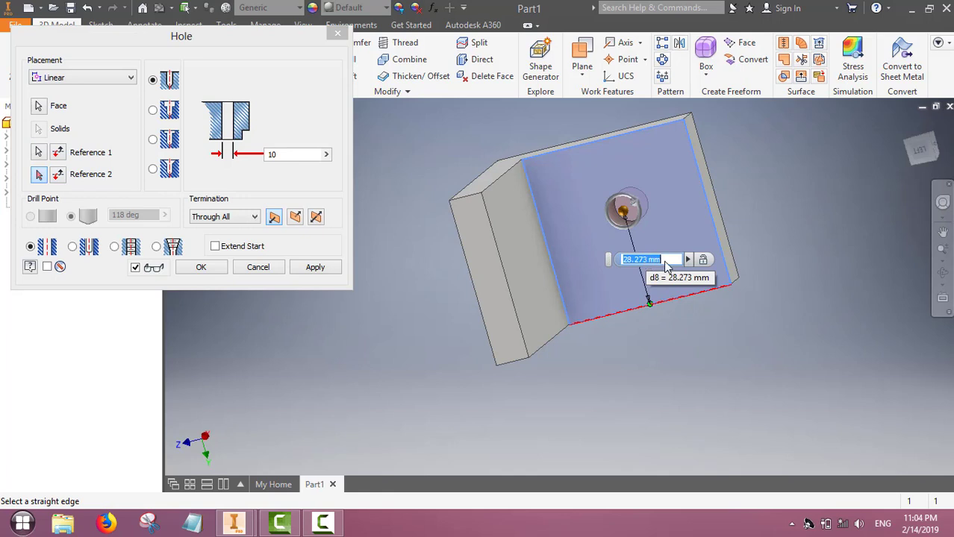
text(25)
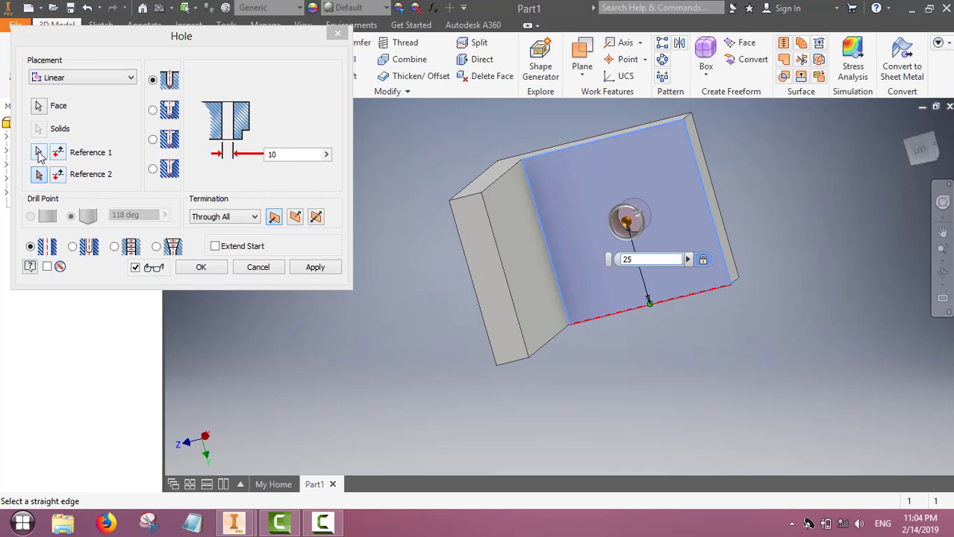
click(39, 153)
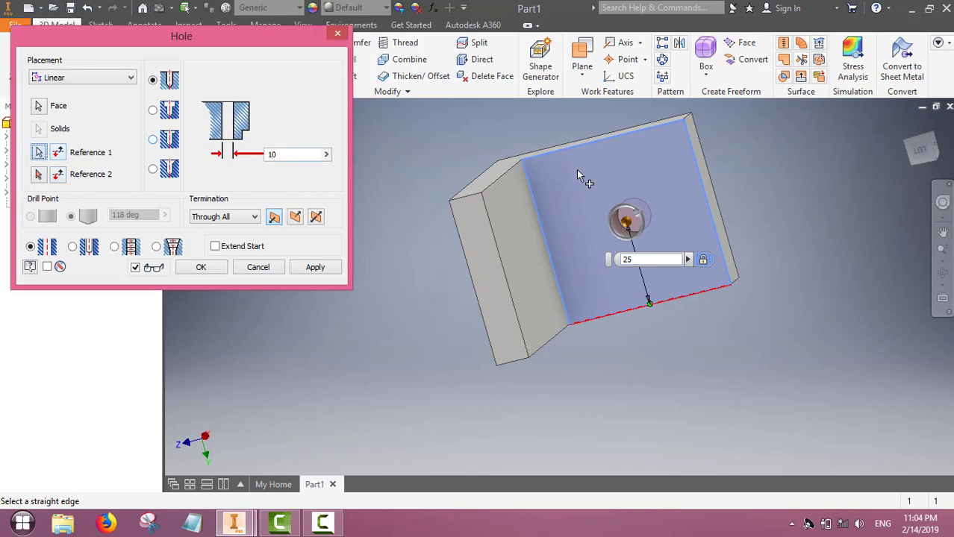
click(709, 209)
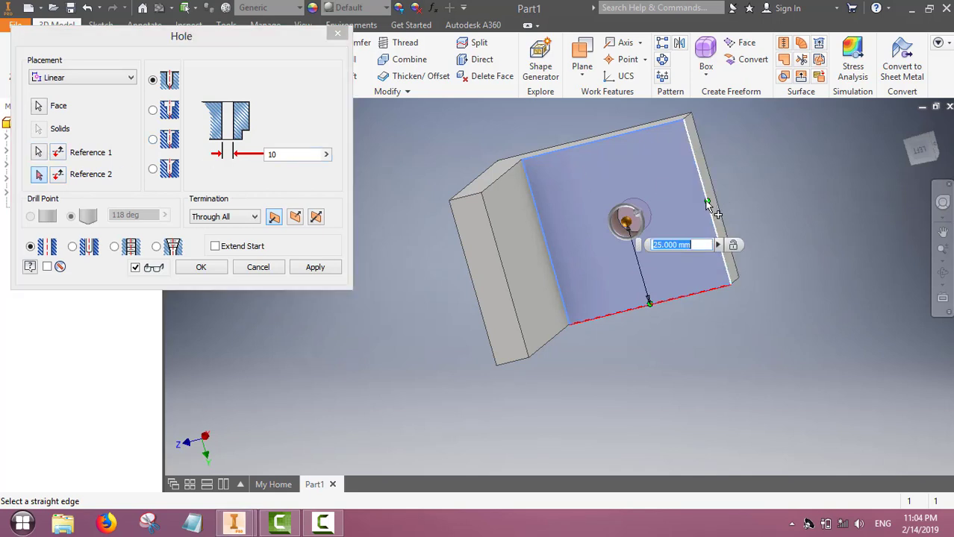
click(706, 201)
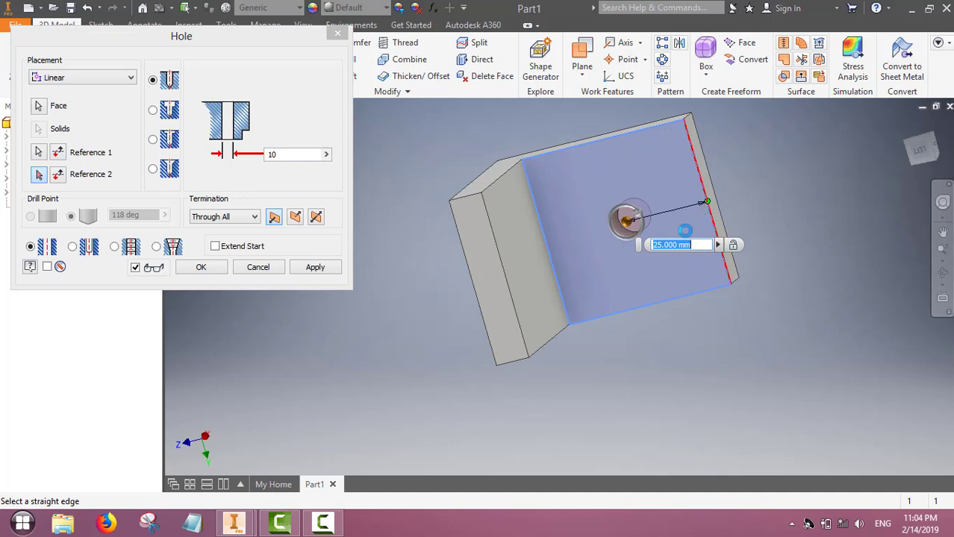
click(695, 247)
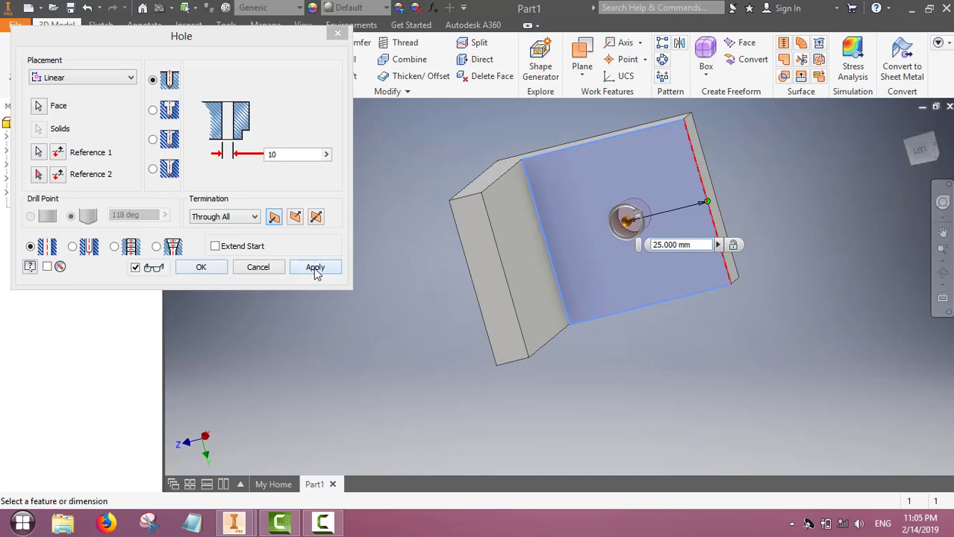
click(315, 268)
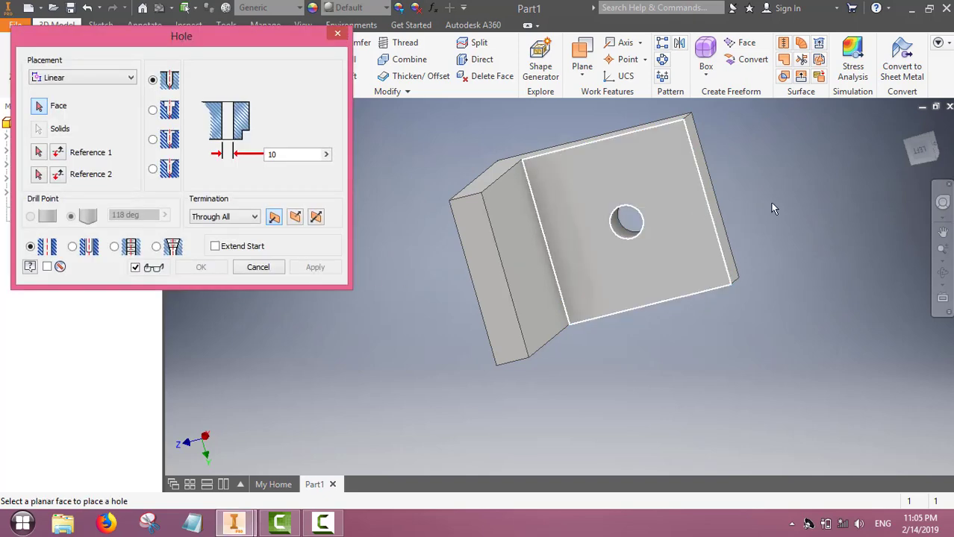
mouse_move(932, 144)
mouse_down()
mouse_move(899, 144)
mouse_move(889, 124)
mouse_move(878, 135)
mouse_move(895, 153)
mouse_move(915, 135)
mouse_move(900, 142)
mouse_move(918, 149)
mouse_move(913, 158)
mouse_up()
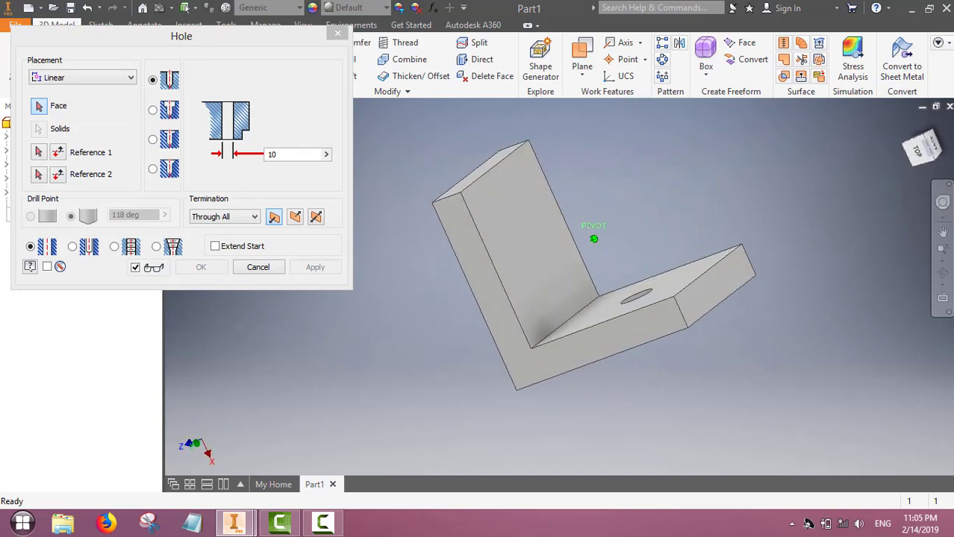
mouse_move(594, 238)
shift+middle_down()
mouse_move(590, 213)
mouse_move(601, 272)
shift+middle_up()
drag(920, 150, 922, 147)
shift+middle_drag(579, 142, 578, 136)
click(261, 274)
click(259, 268)
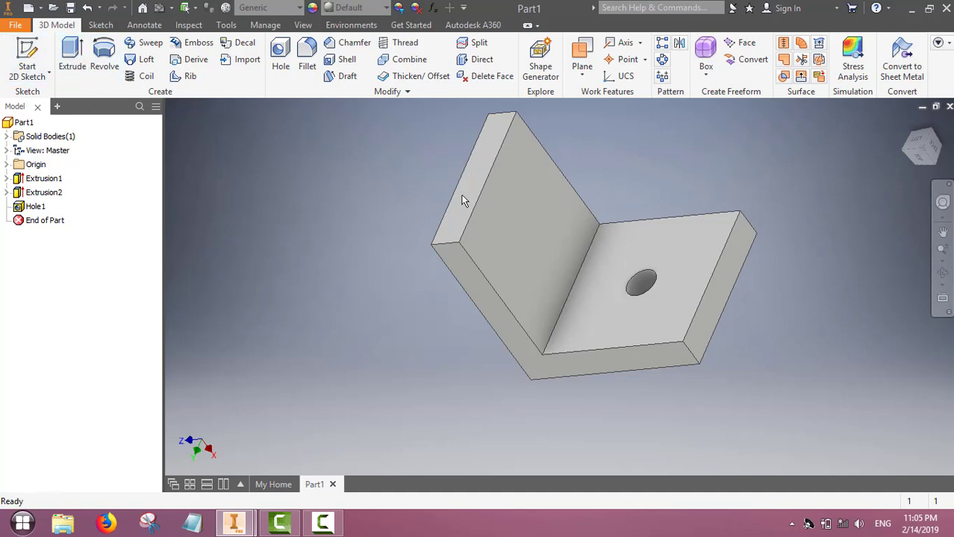
Start a second 10 mm Through All hole with linear placement on the inner face of the original slab leg.
click(277, 51)
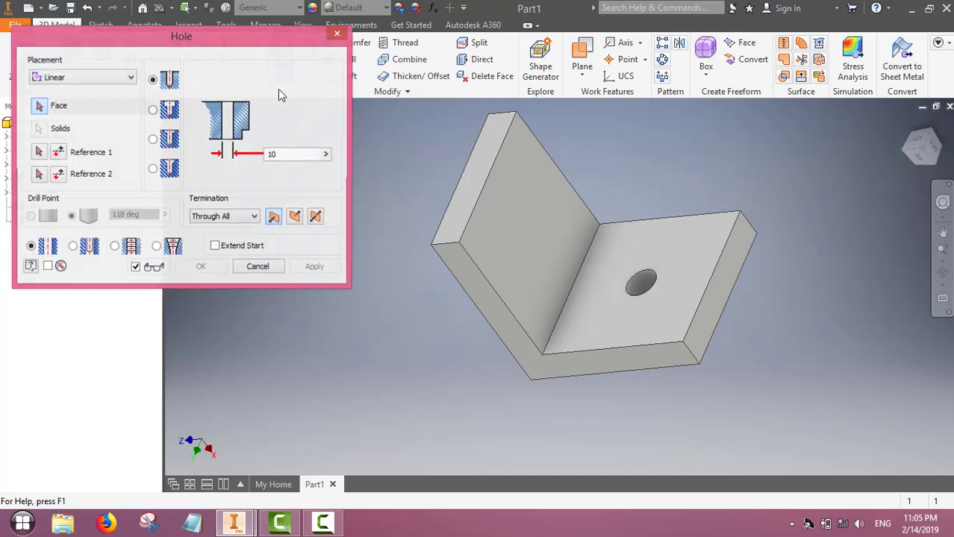
click(128, 80)
click(128, 80)
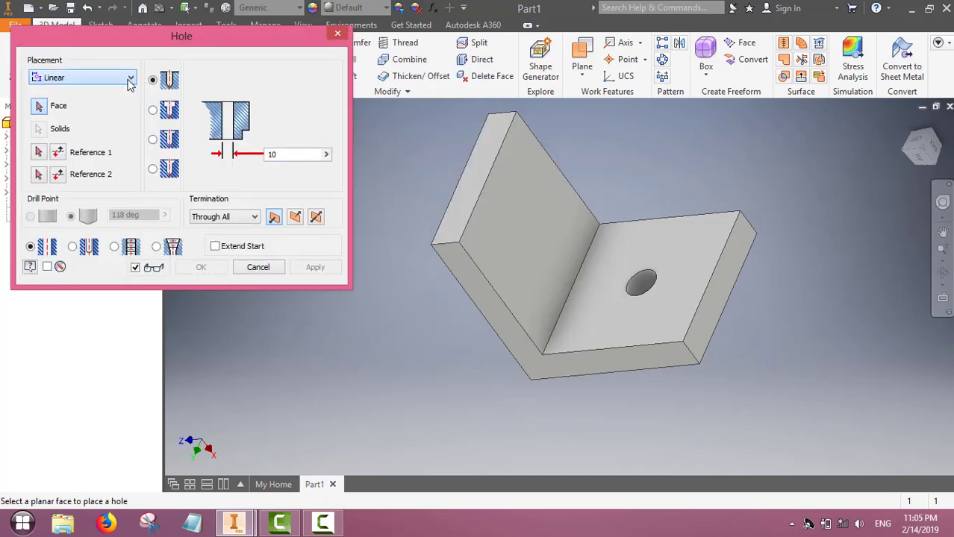
click(525, 234)
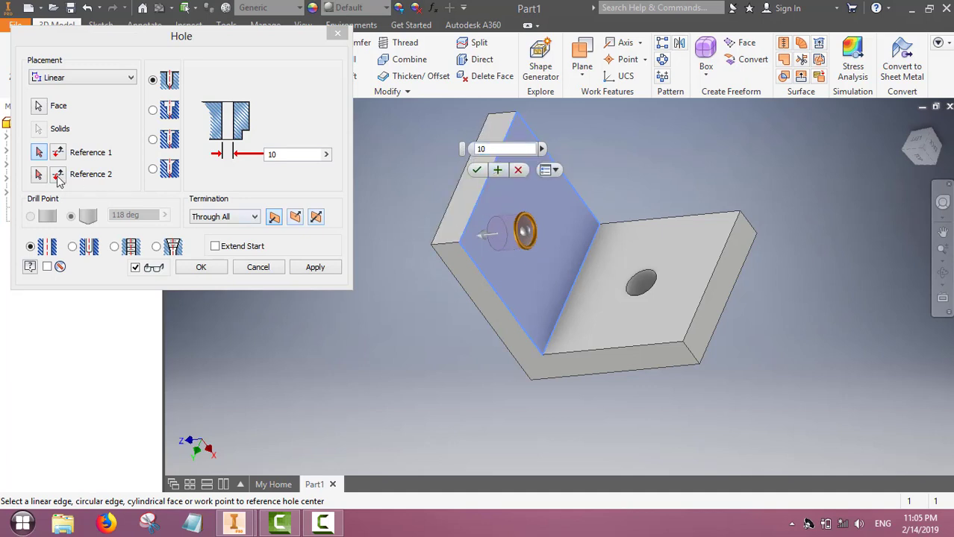
Locate the second hole 25 mm from the slab leg's side edge and 25 mm from its free end edge, and apply it.
click(493, 291)
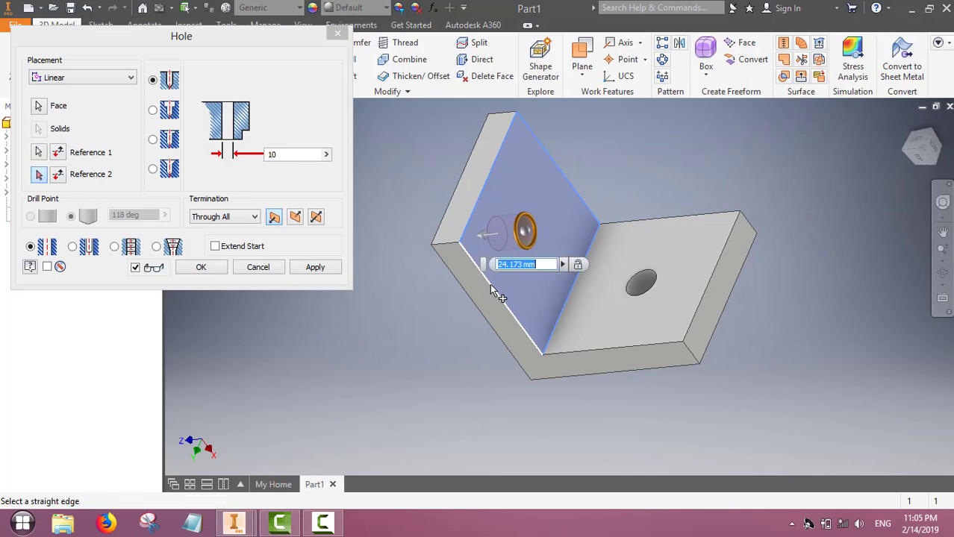
text(25)
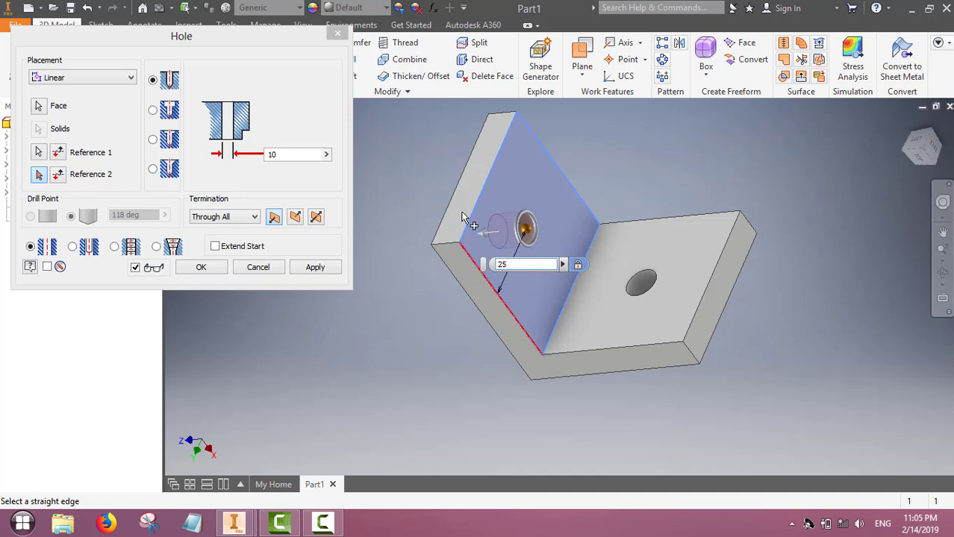
click(39, 153)
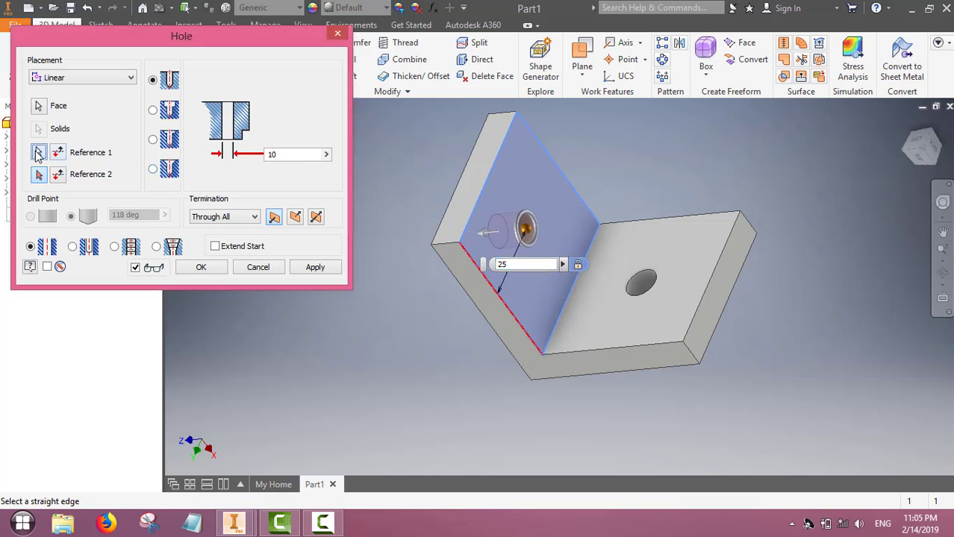
click(483, 197)
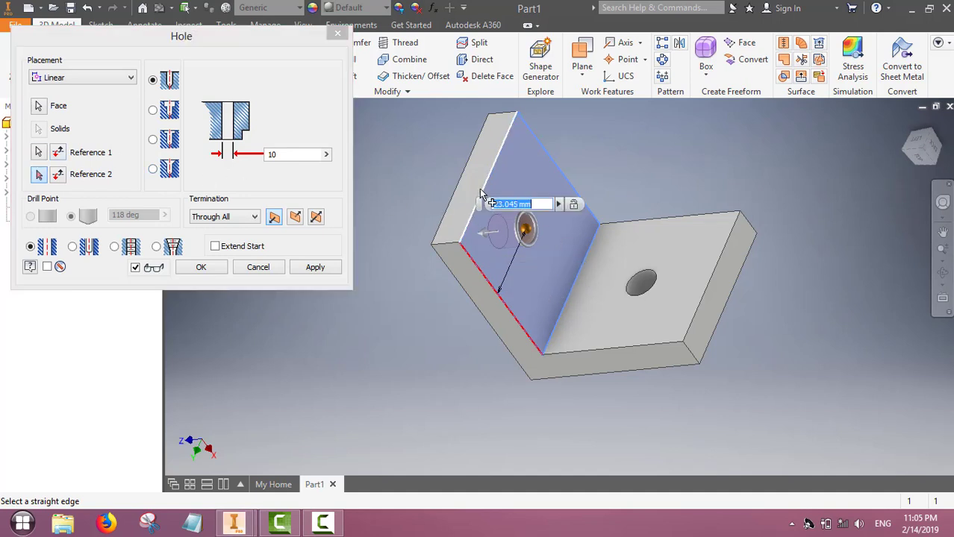
text(25)
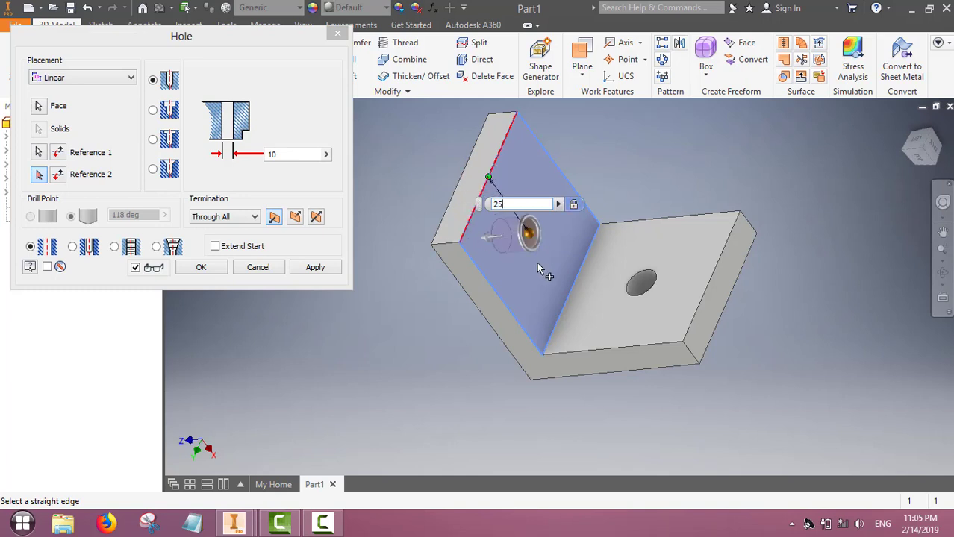
click(318, 270)
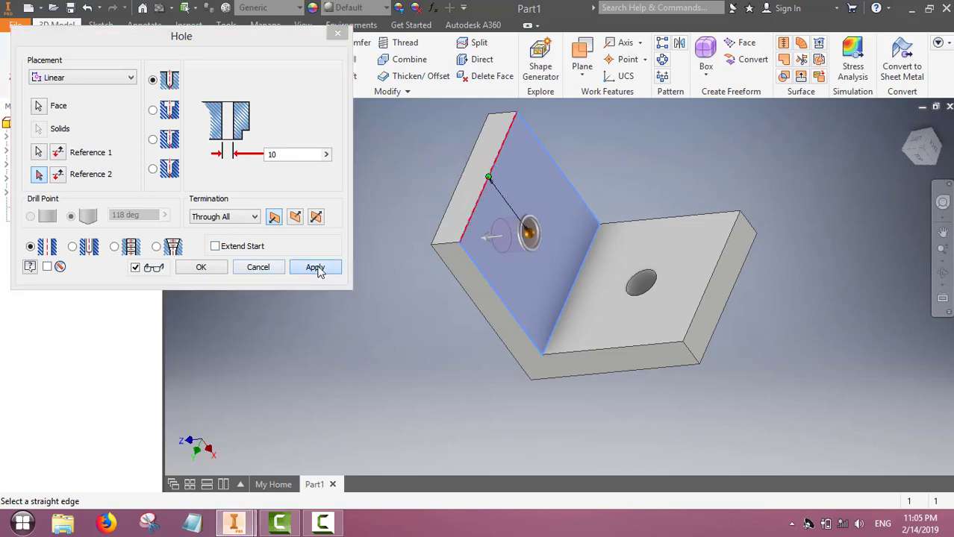
Close the Hole command and save the part in the Project2 folder as "Part6_L shape".
click(261, 271)
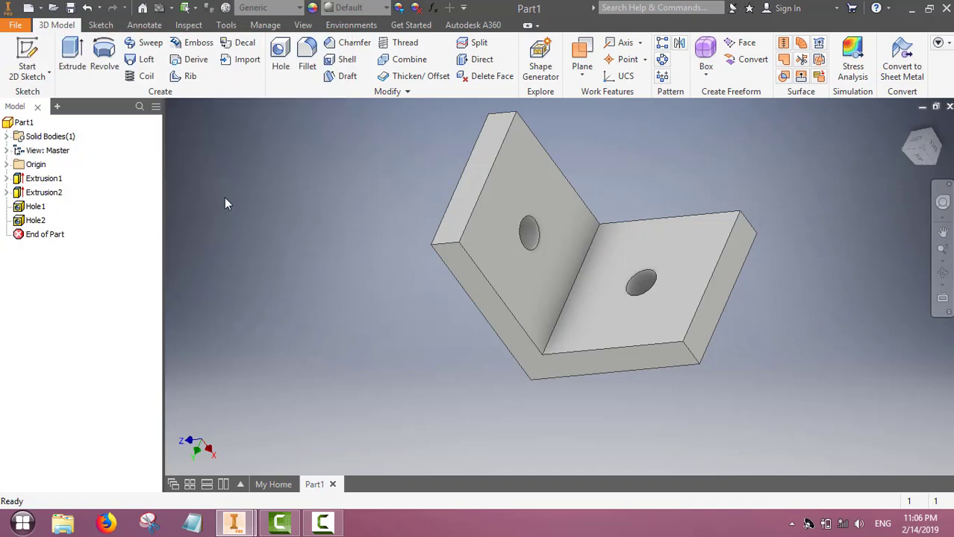
click(15, 26)
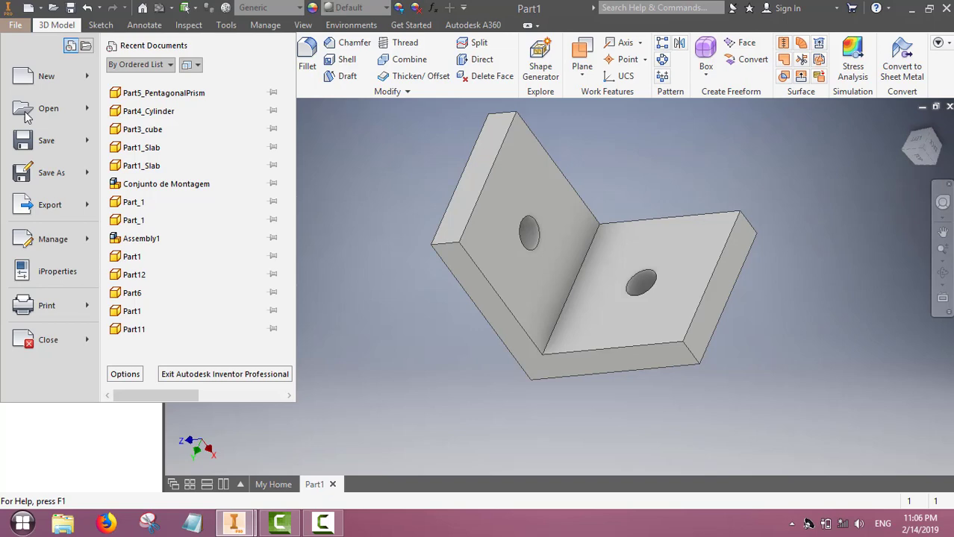
click(58, 177)
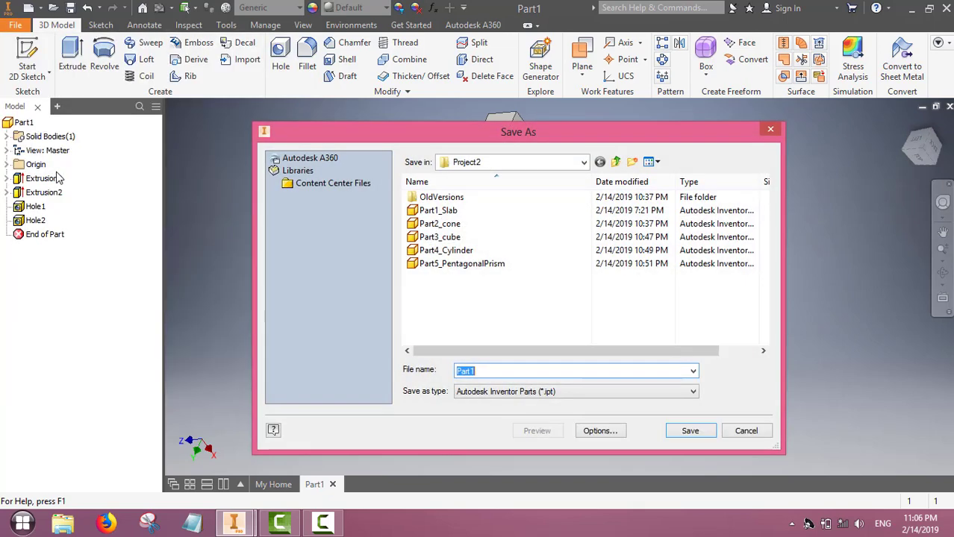
click(479, 371)
key(BackSpace)
text(6_L shape)
click(688, 431)
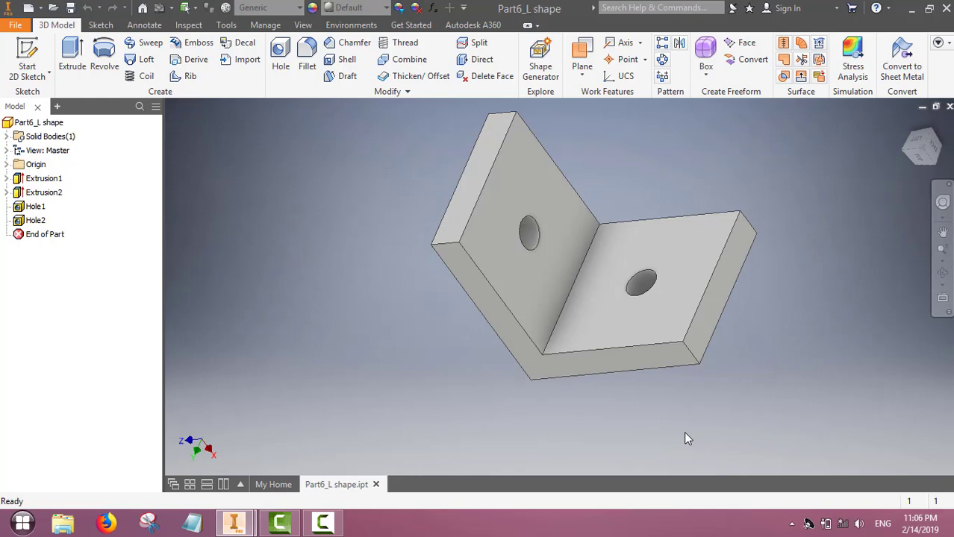
Start a 0.5 mm constant edge fillet and select the upright leg's end and side edges plus the slab leg's two long edges on the same side.
key(F6)
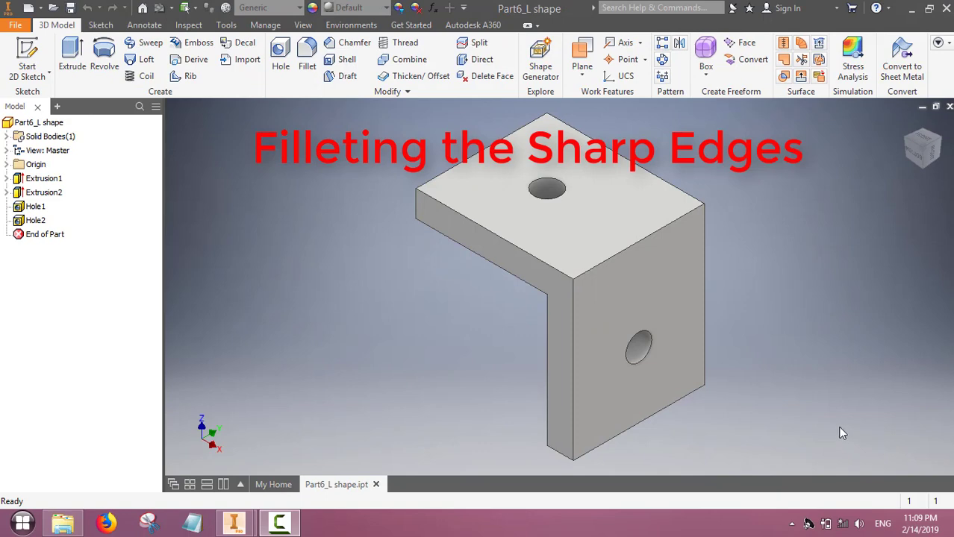
click(931, 142)
drag(931, 143, 905, 161)
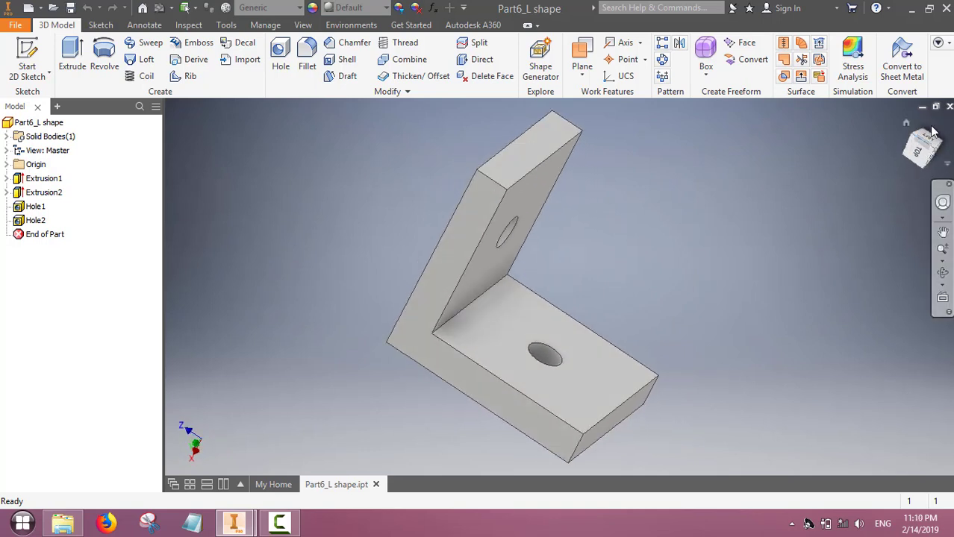
click(306, 51)
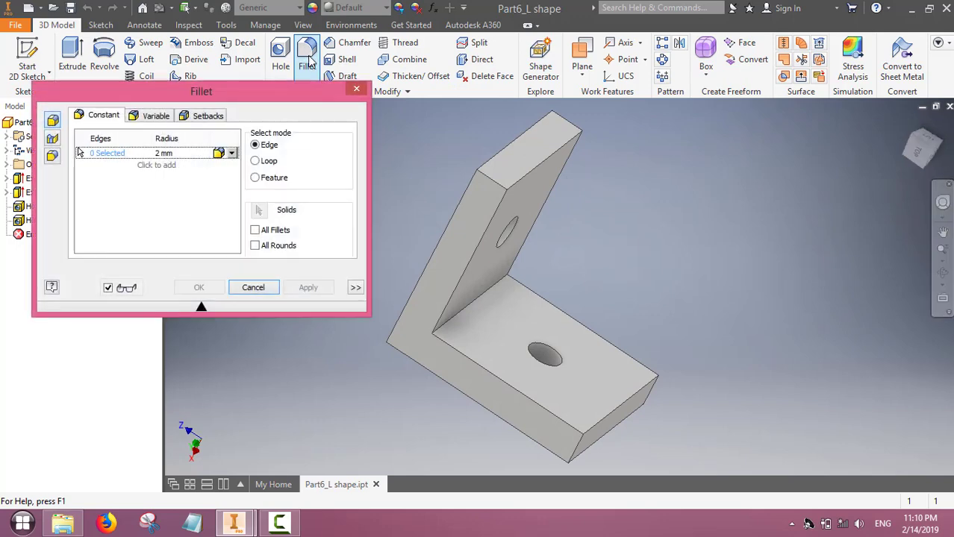
click(159, 154)
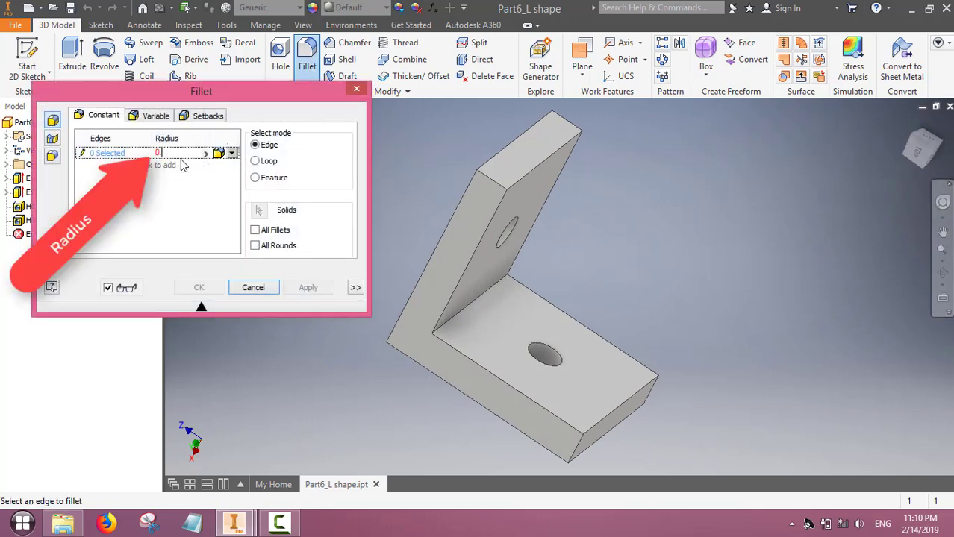
key(Return)
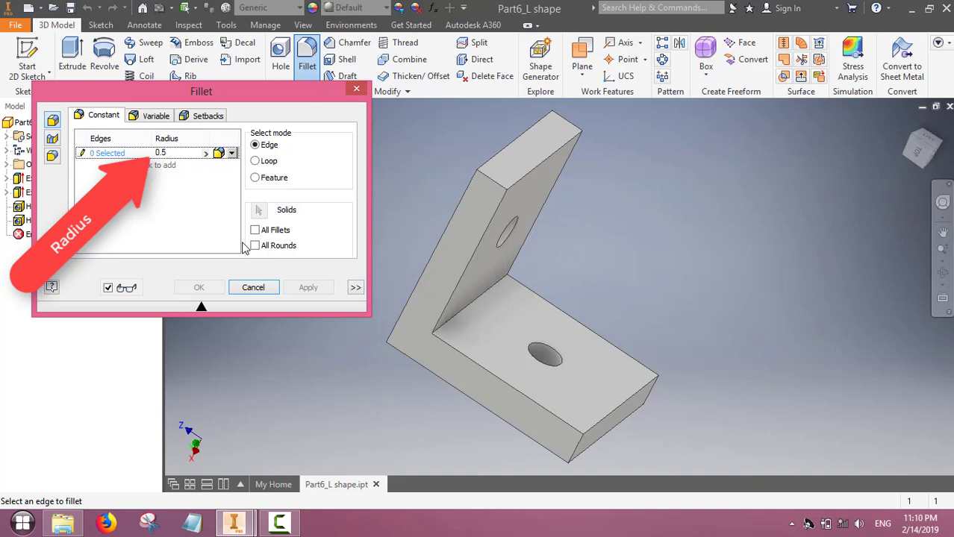
click(533, 176)
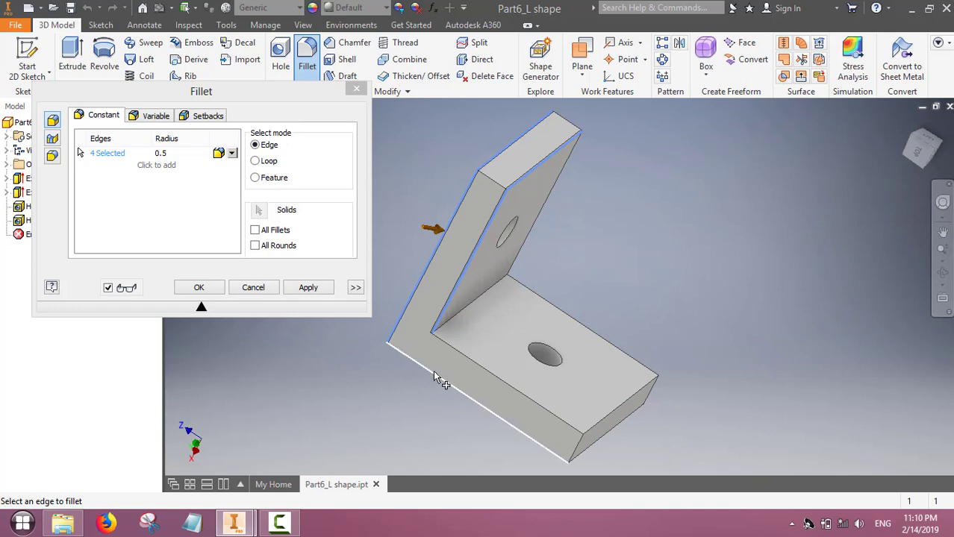
click(472, 359)
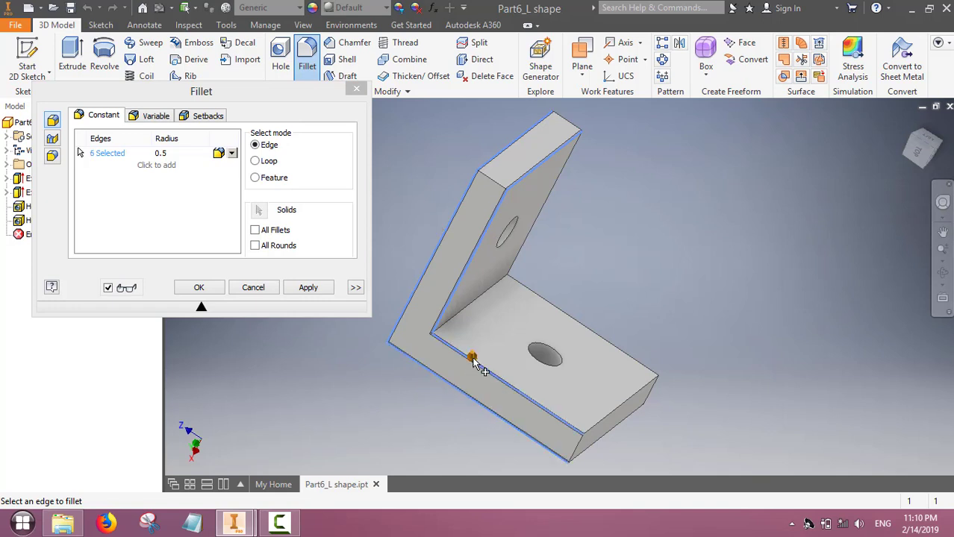
Add the slab leg's end edges, both legs' far inner edges and the short end edges, apply the fillet and close the command.
click(631, 406)
click(621, 352)
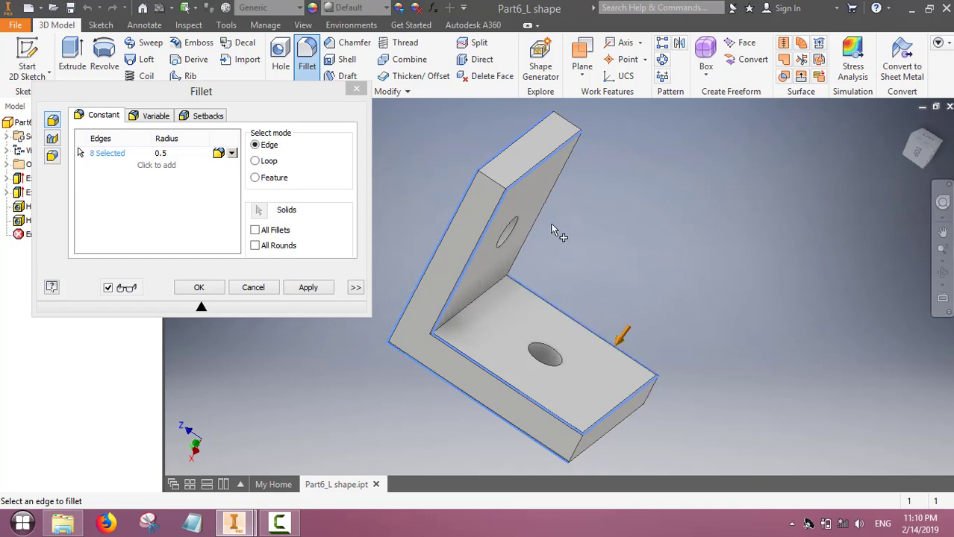
click(544, 218)
click(495, 182)
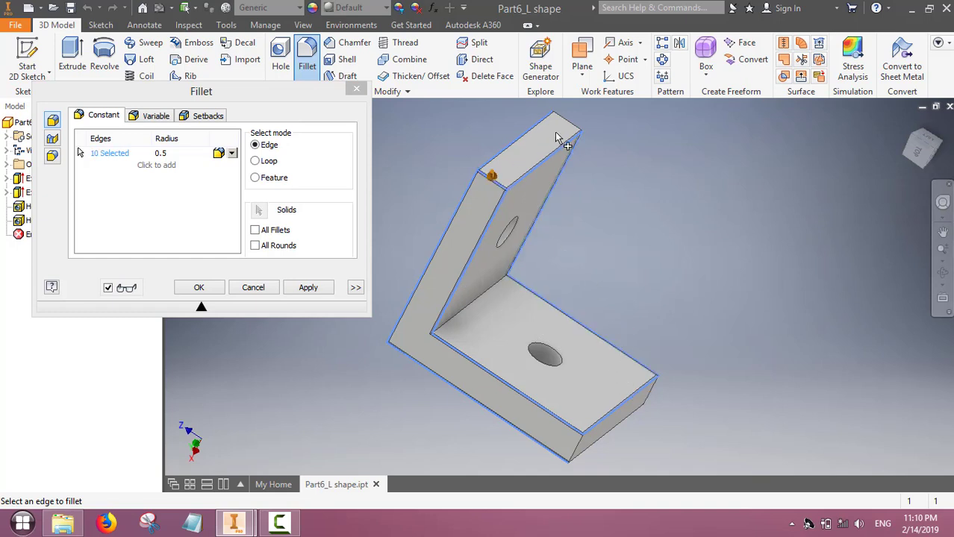
click(615, 423)
click(576, 451)
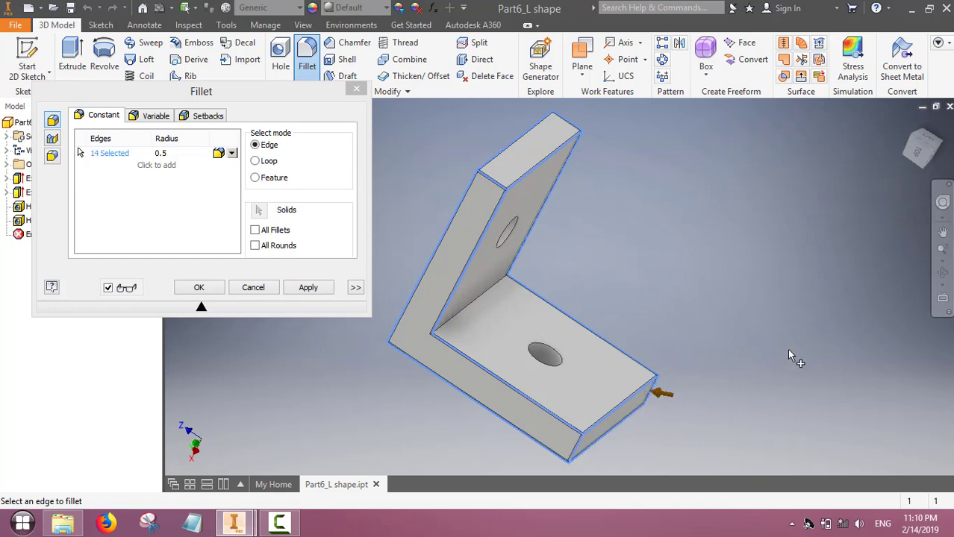
click(308, 289)
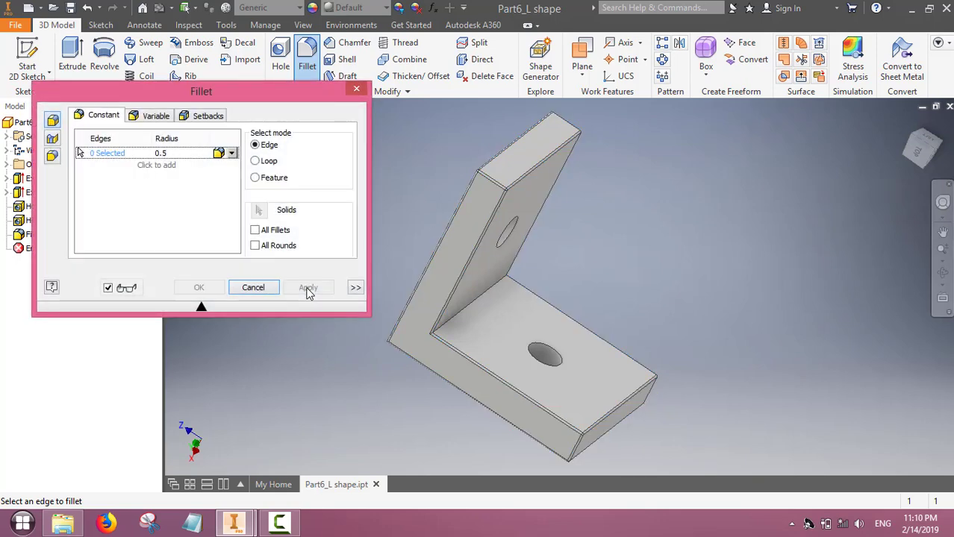
click(253, 289)
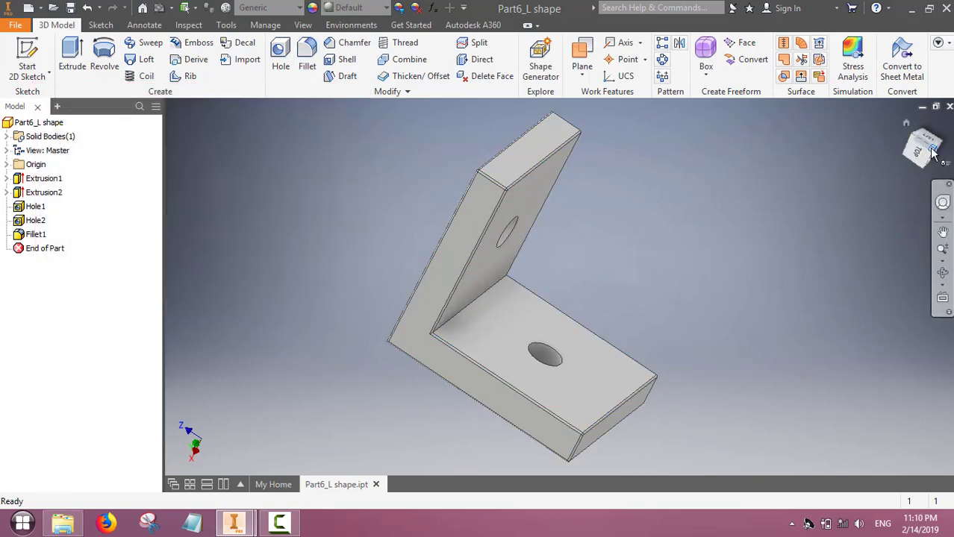
Start another 0.5 mm edge fillet on the outer edges of the opposite L-shaped side and the inner-face rims of both holes.
mouse_move(909, 155)
mouse_down()
mouse_move(867, 164)
mouse_move(912, 168)
mouse_up()
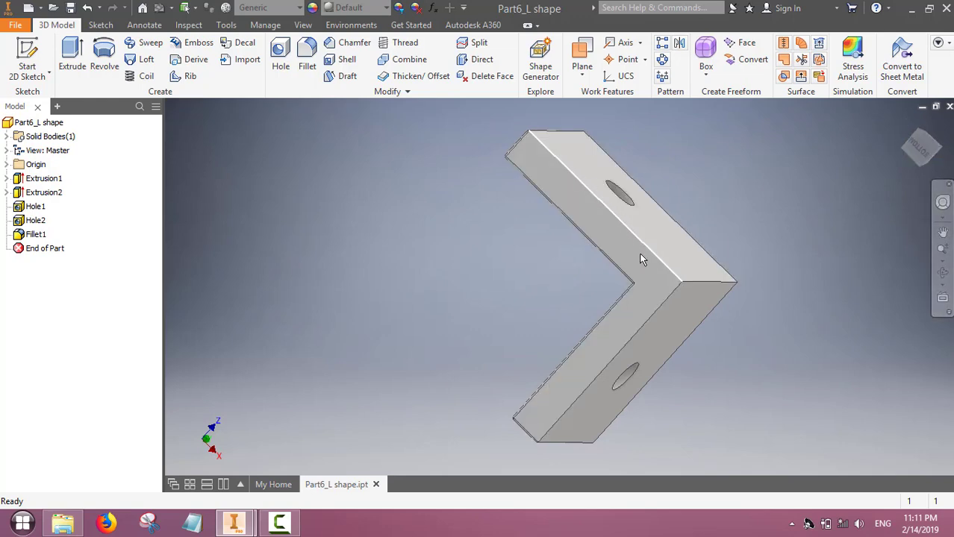
click(309, 50)
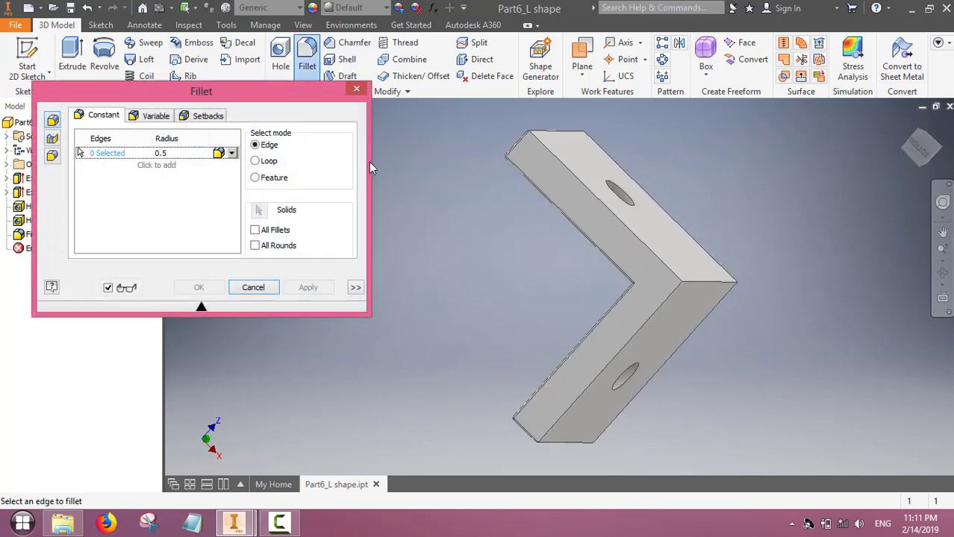
click(579, 183)
click(625, 354)
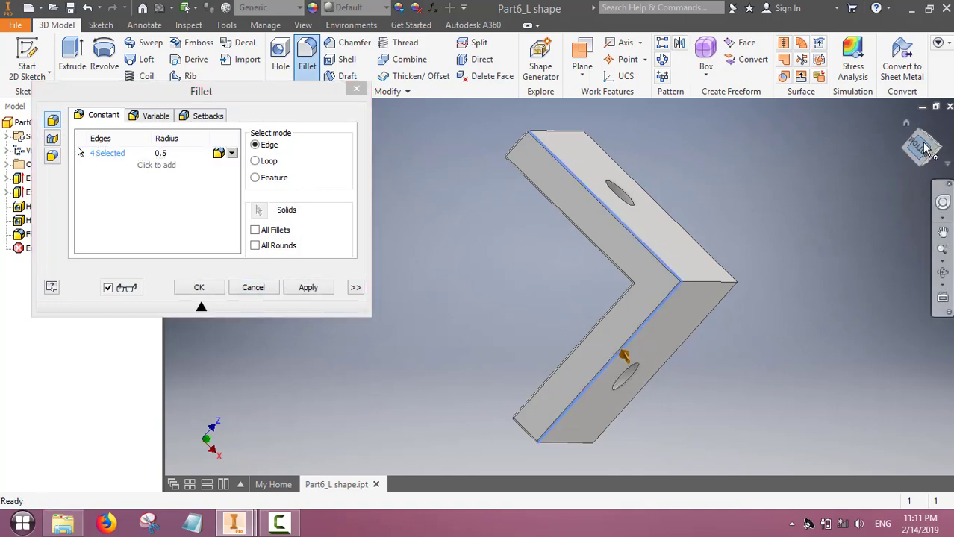
mouse_move(937, 149)
mouse_down()
mouse_move(859, 152)
mouse_move(896, 160)
mouse_move(921, 143)
mouse_up()
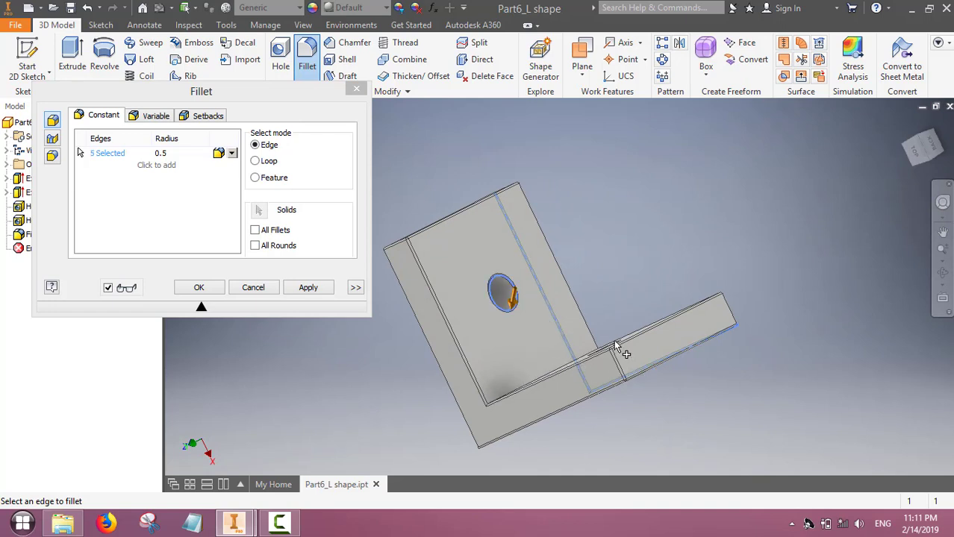
drag(926, 149, 920, 147)
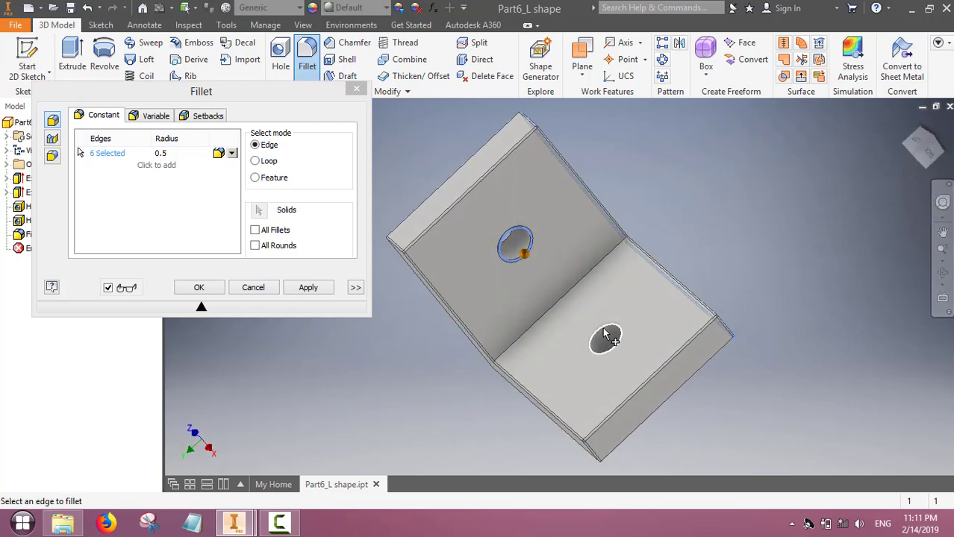
Add the outer-face rims of both holes to the fillet selection, apply it and close the command.
click(931, 142)
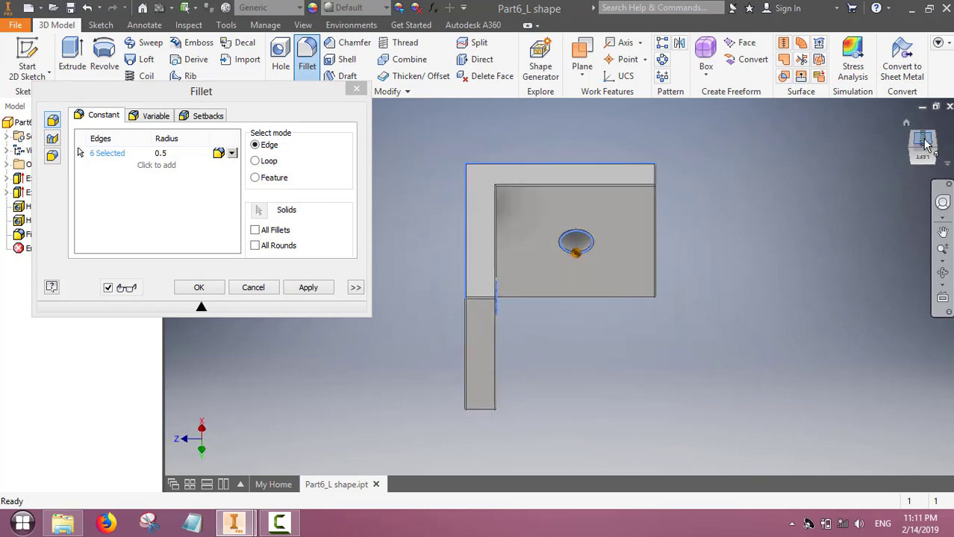
drag(933, 146, 940, 147)
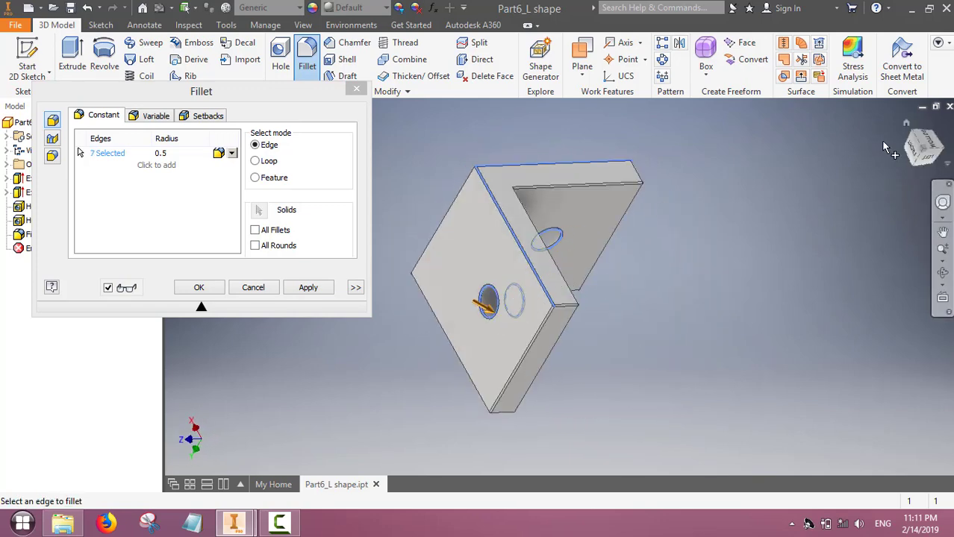
drag(917, 139, 923, 158)
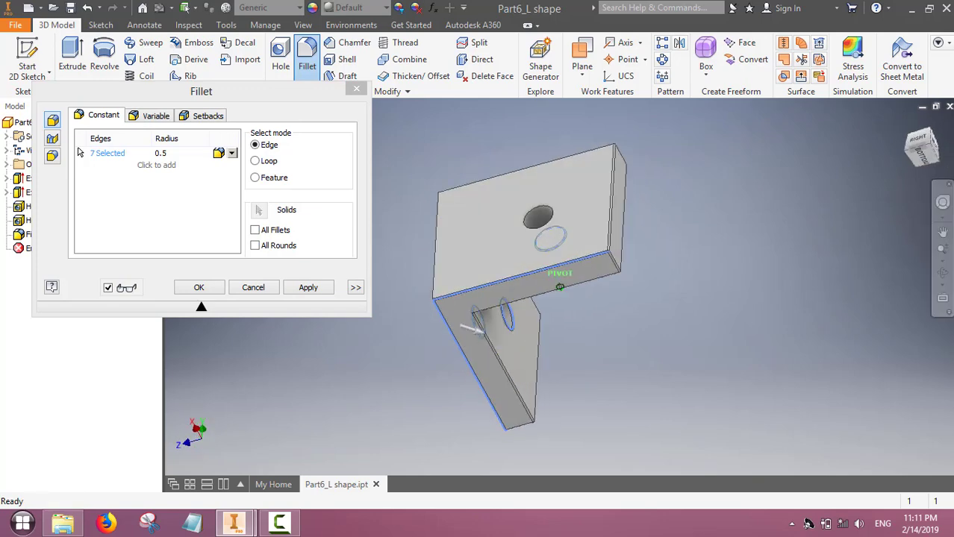
click(547, 213)
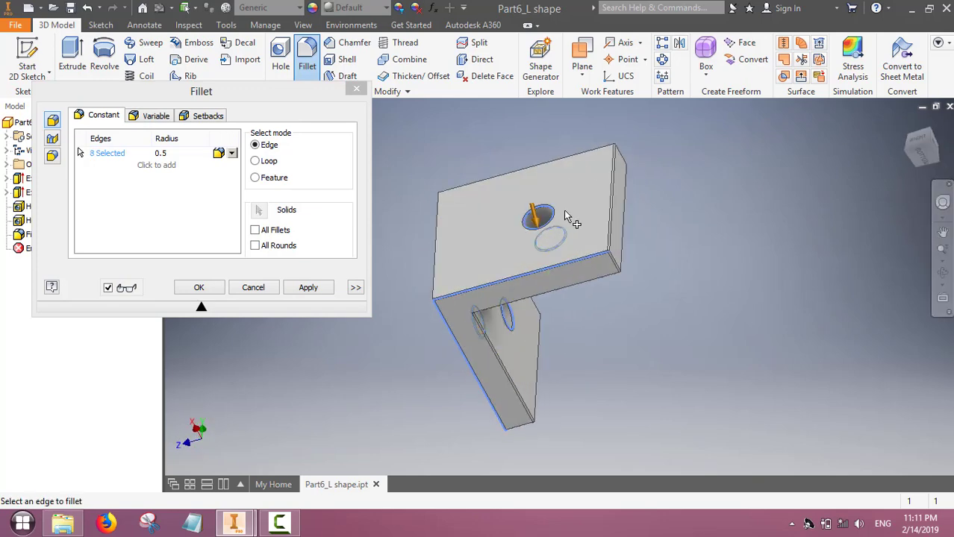
click(307, 289)
click(254, 287)
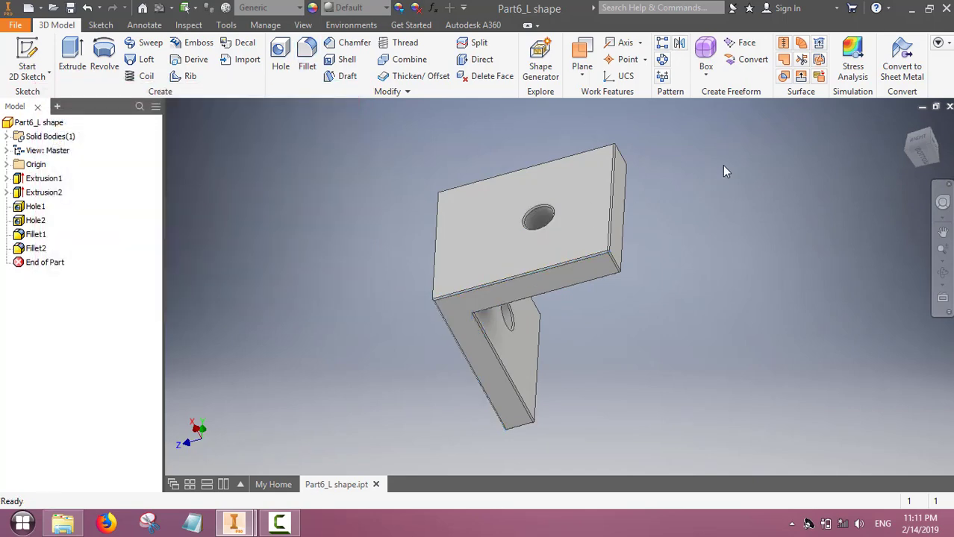
Examine the filleted edges and hole rims of the L-shaped part from several sides.
mouse_move(918, 145)
mouse_down()
mouse_move(896, 149)
mouse_move(907, 138)
mouse_move(912, 161)
mouse_move(922, 147)
mouse_move(892, 149)
mouse_move(877, 135)
mouse_move(877, 148)
mouse_move(919, 139)
mouse_up()
shift+middle_drag(920, 139, 926, 149)
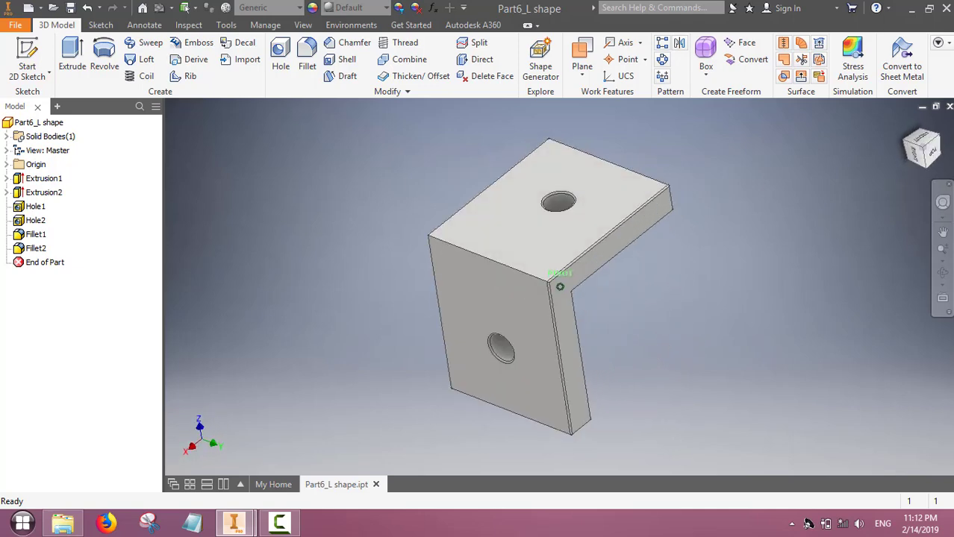
shift+middle_drag(343, 207, 283, 224)
mouse_move(560, 287)
shift+middle_down()
mouse_move(523, 246)
mouse_move(567, 224)
mouse_move(523, 269)
mouse_move(559, 287)
shift+middle_up()
shift+middle_drag(500, 178, 545, 187)
mouse_move(560, 286)
shift+middle_down()
mouse_move(500, 314)
mouse_move(321, 299)
shift+middle_up()
shift+middle_drag(178, 315, 178, 278)
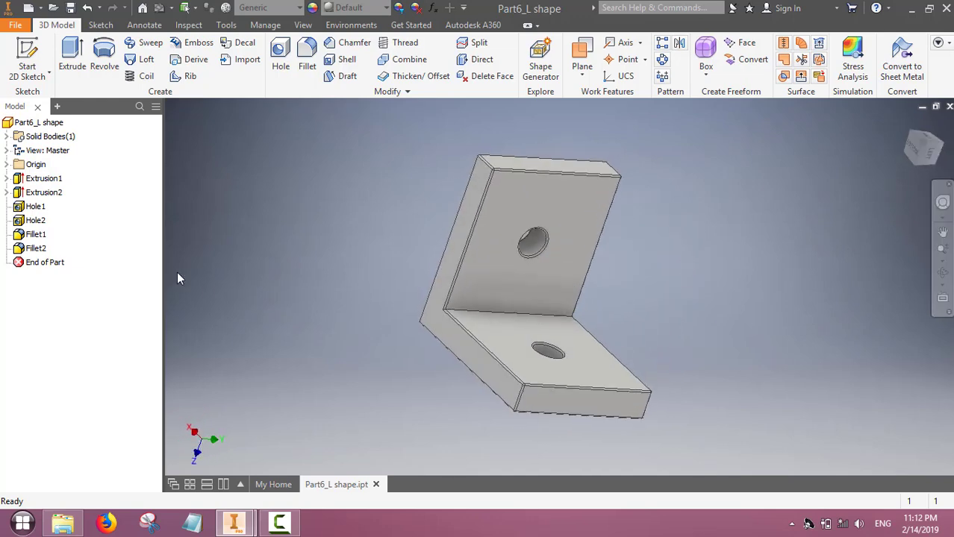
Save a copy of the filleted part in the Project2 folder as "Part6_L shape_Fillet".
click(15, 25)
click(385, 207)
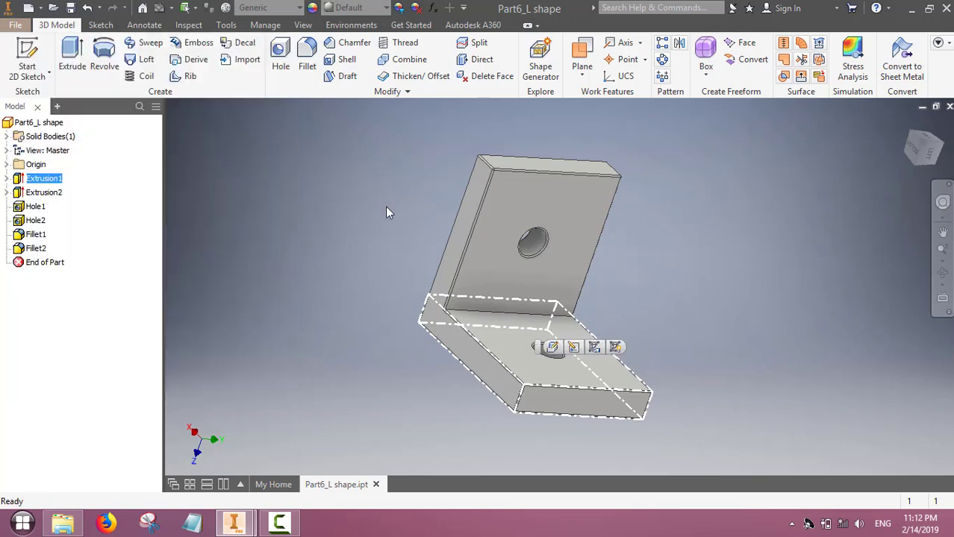
click(306, 182)
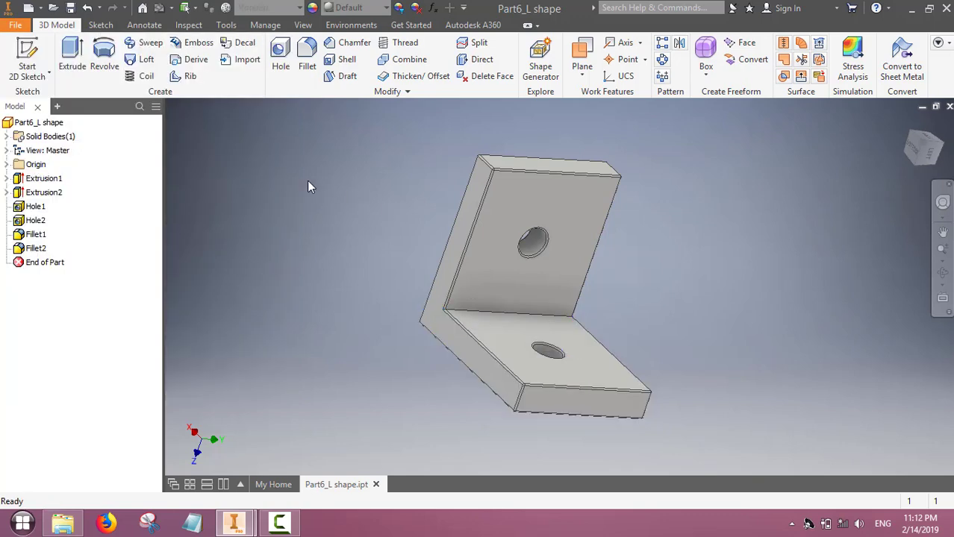
click(15, 25)
click(30, 177)
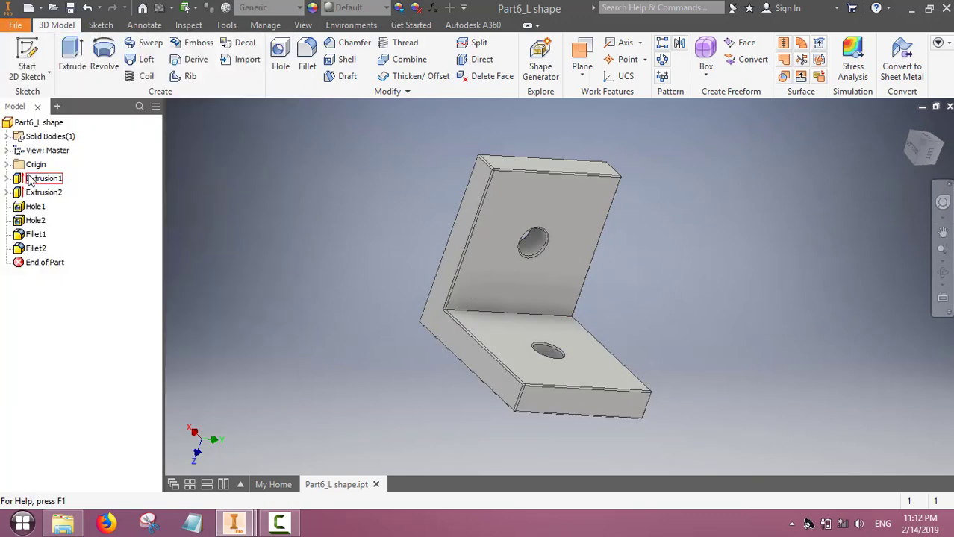
click(448, 277)
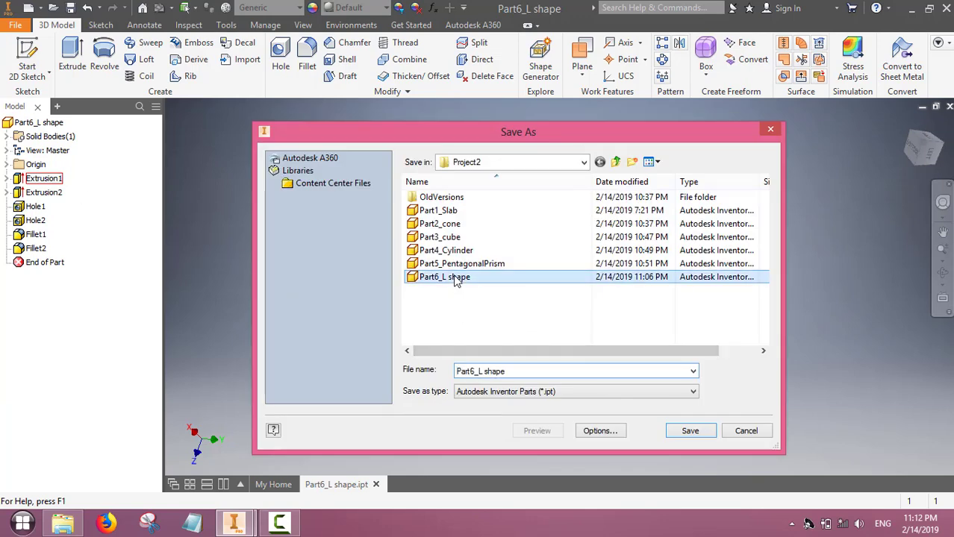
click(506, 370)
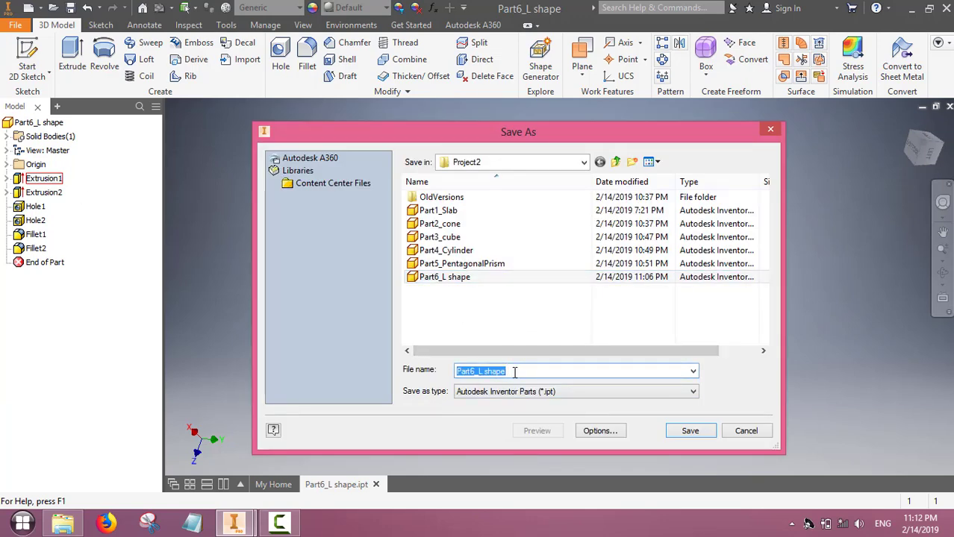
click(512, 371)
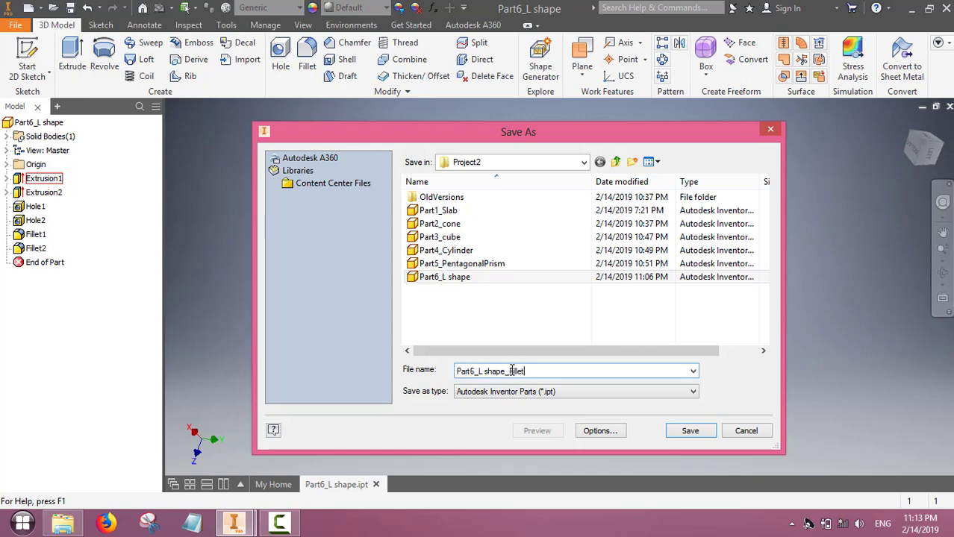
text(_Fillet)
key(Return)
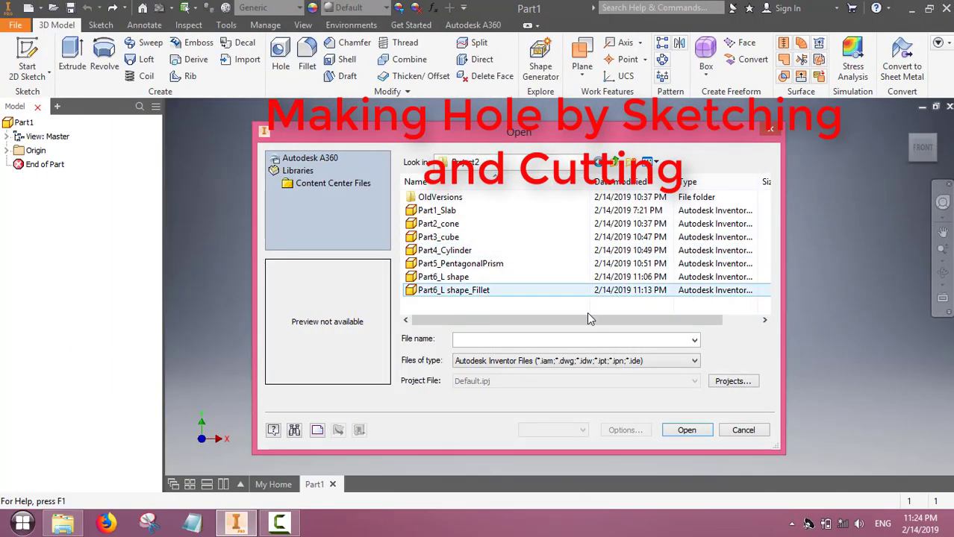
Open "Part6_L shape" from the Project2 folder and start a 2D sketch on the inner face of the lower leg.
double_click(440, 277)
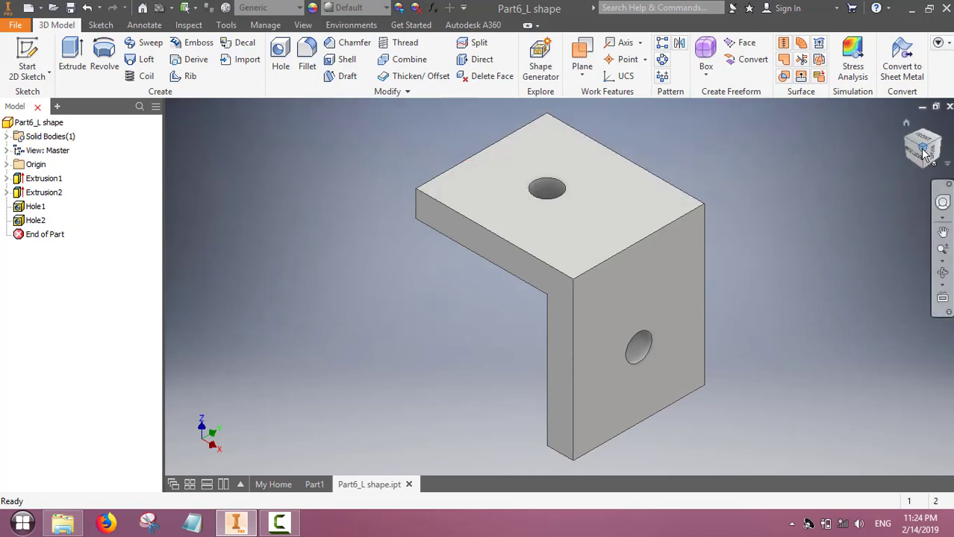
drag(922, 153, 814, 153)
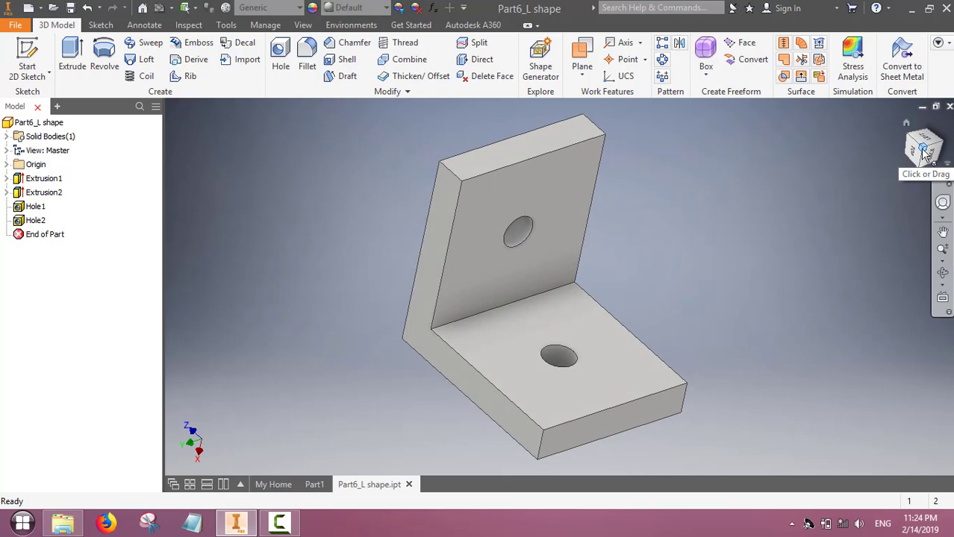
click(73, 56)
click(499, 361)
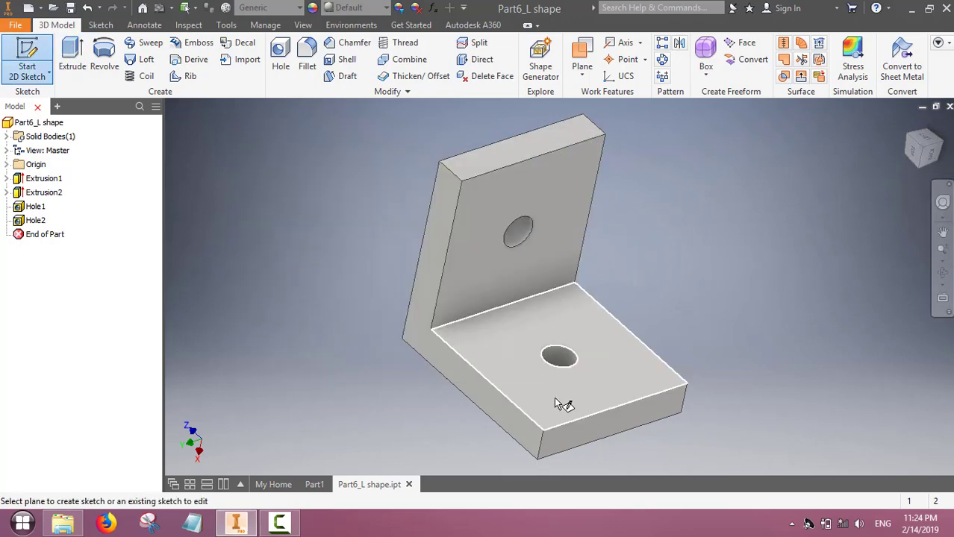
click(560, 401)
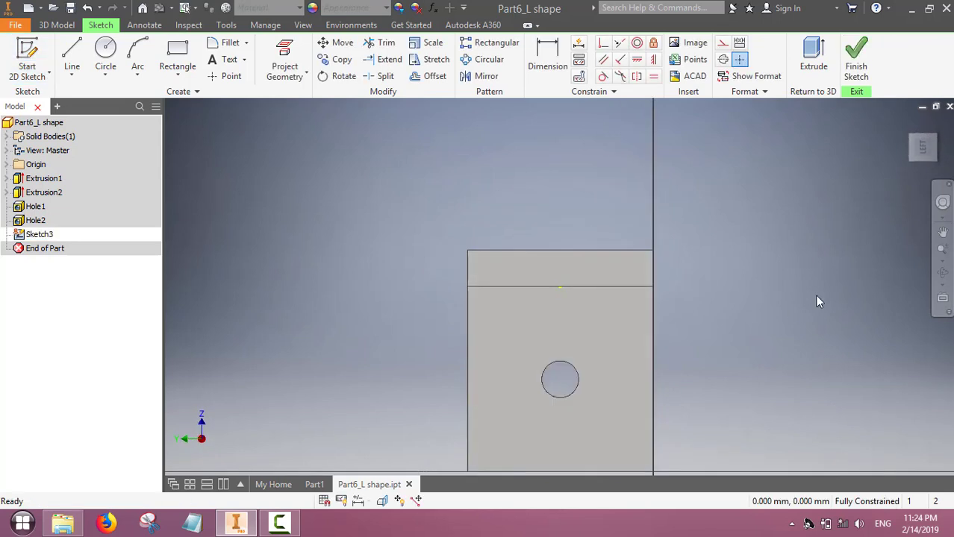
Sketch a circle near a free-end corner of the leg's inner face and set its diameter to 10 mm.
click(943, 232)
drag(654, 367, 554, 286)
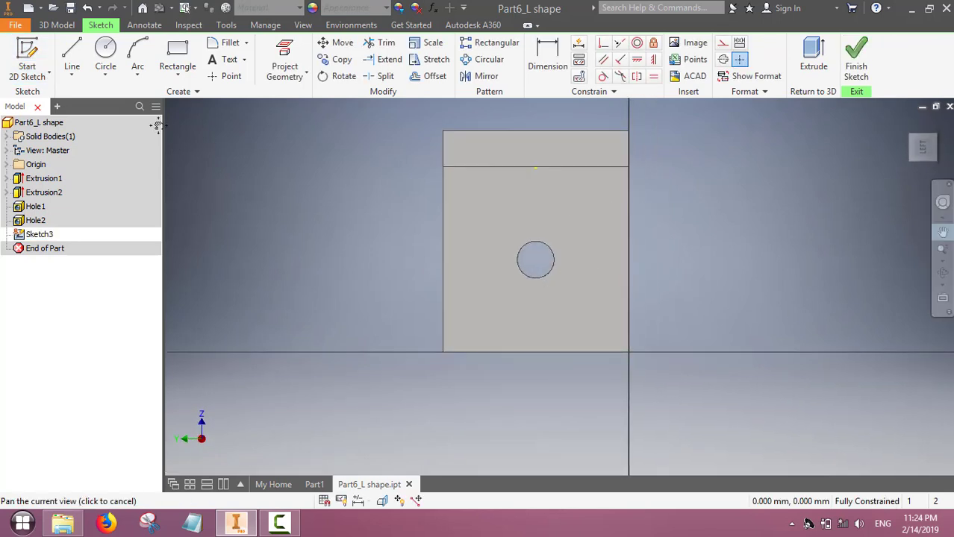
click(105, 66)
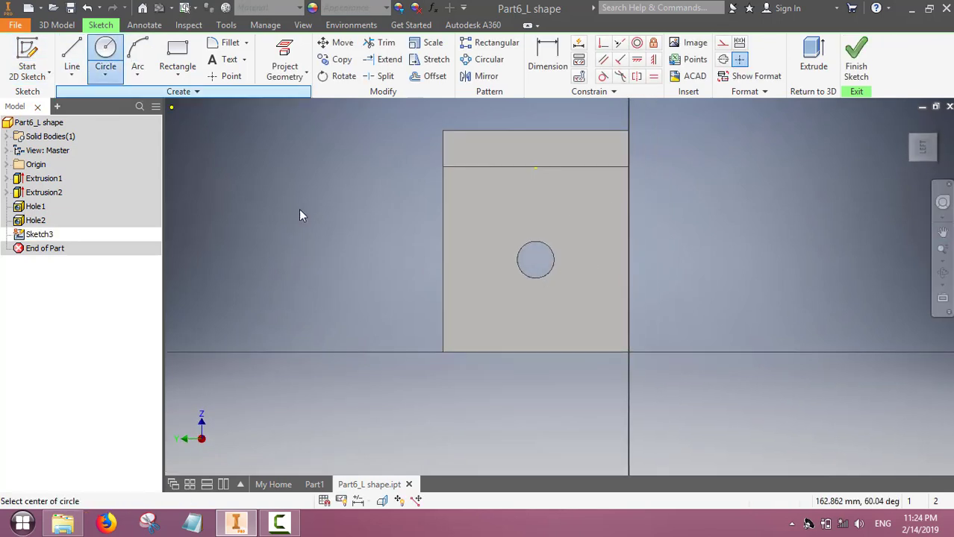
click(479, 333)
key(Escape)
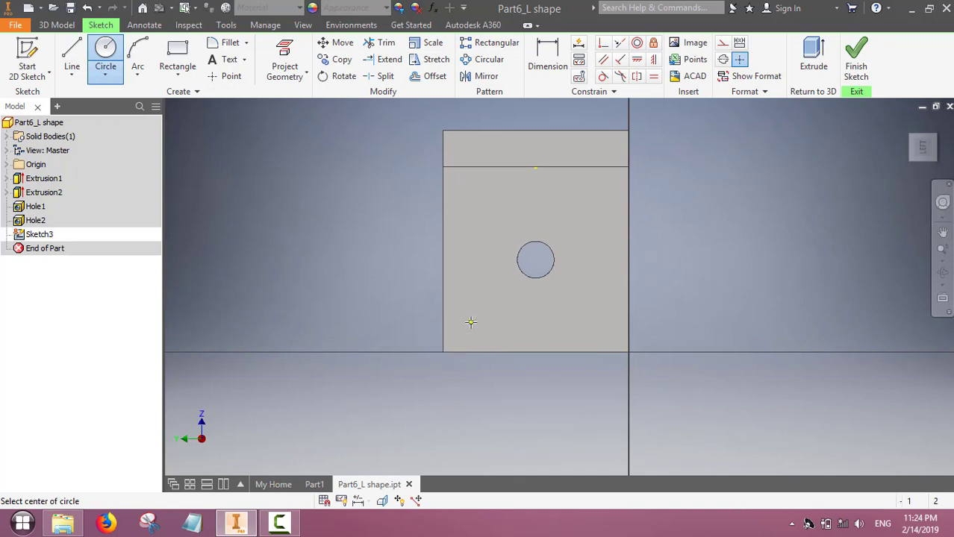
key(d)
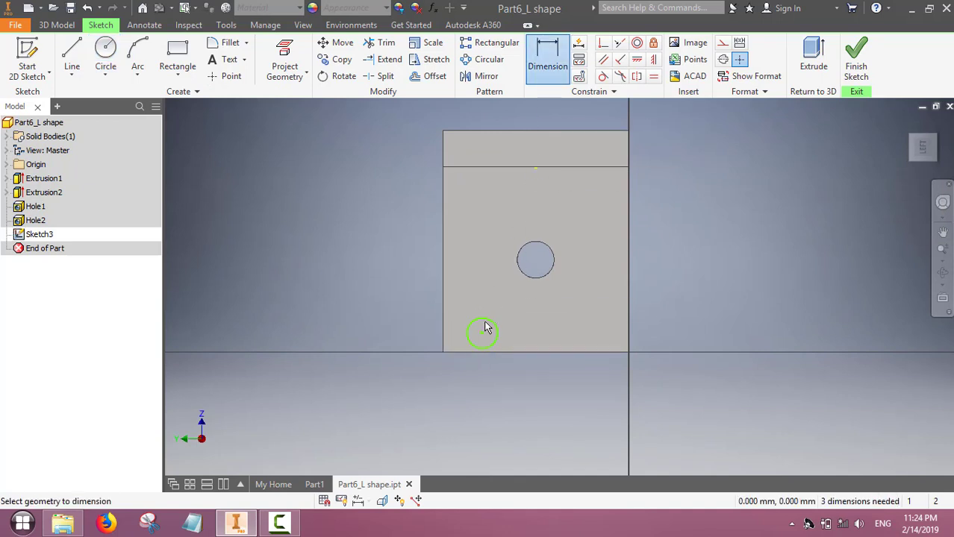
click(484, 325)
click(390, 286)
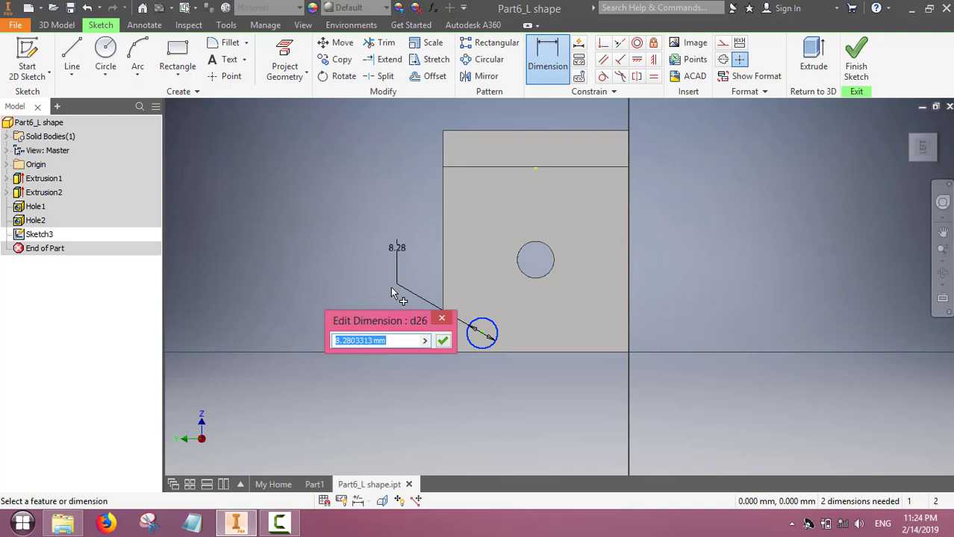
text(10)
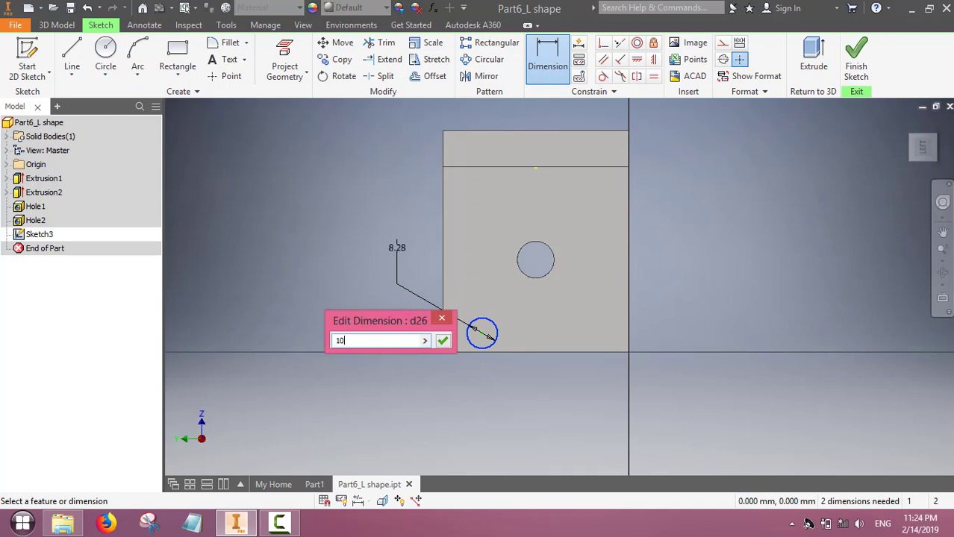
click(442, 341)
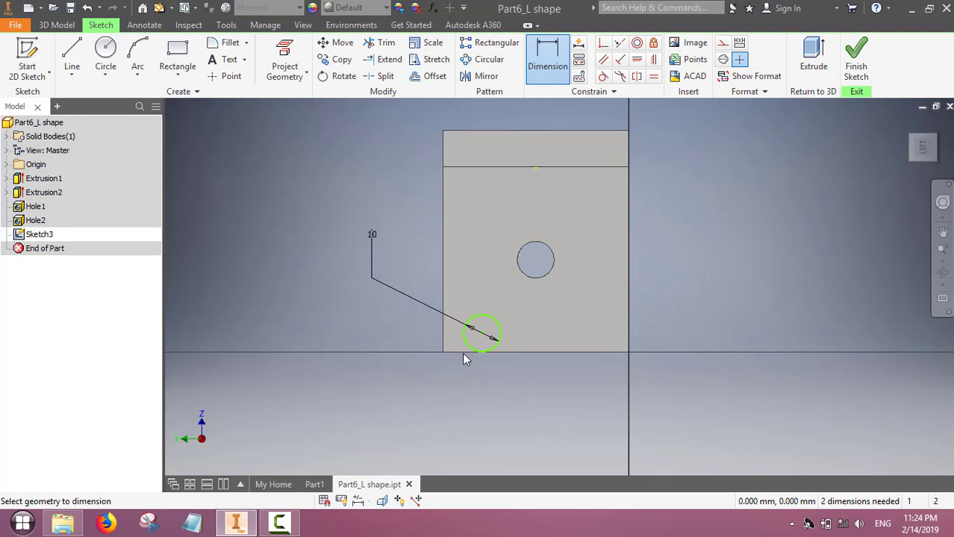
Dimension the circle's center 8 mm from the leg's end edge and 8 mm from its adjacent side edge, and finish the sketch.
click(462, 352)
click(482, 333)
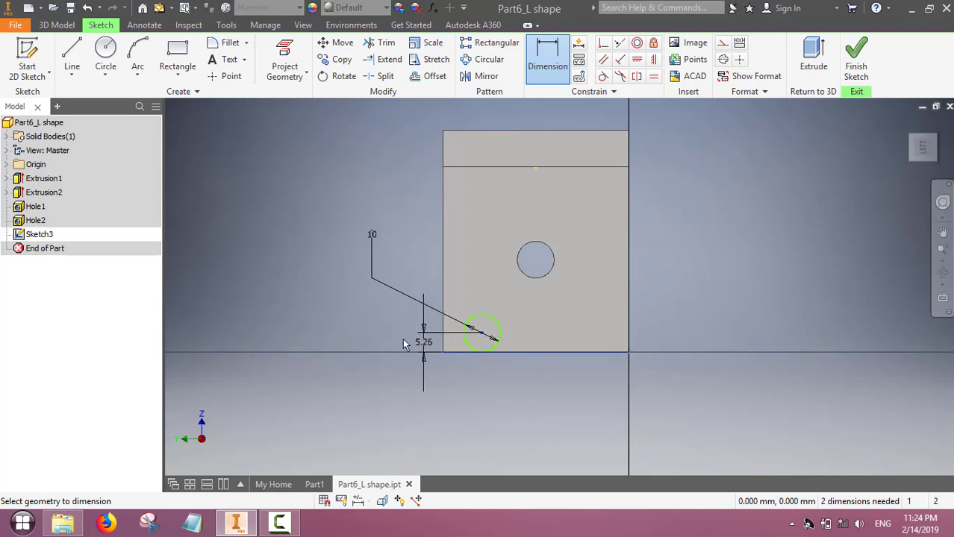
click(348, 334)
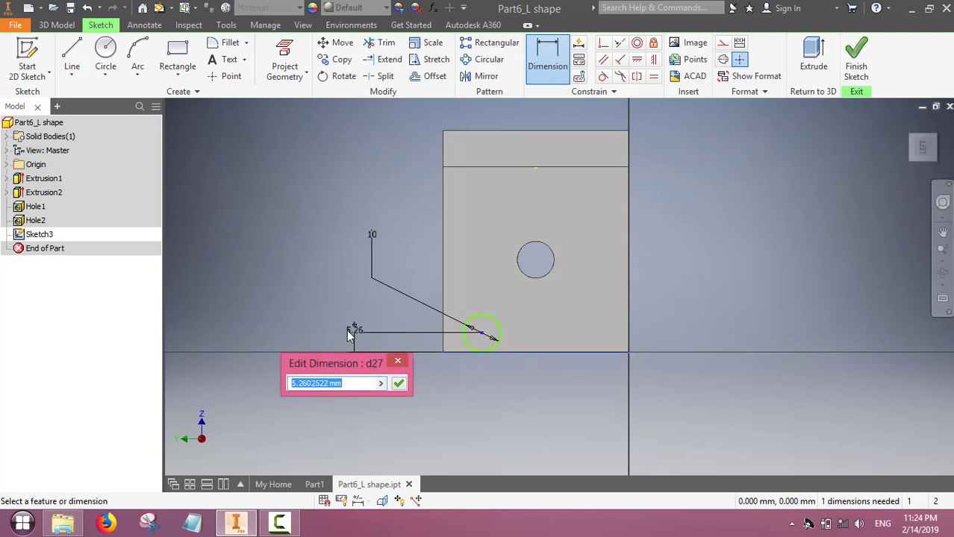
text(8)
click(398, 383)
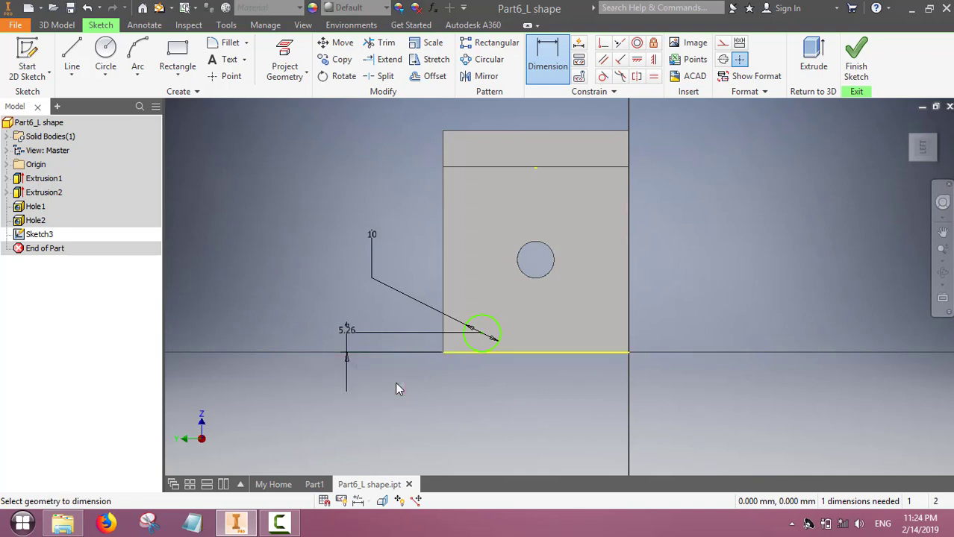
click(447, 334)
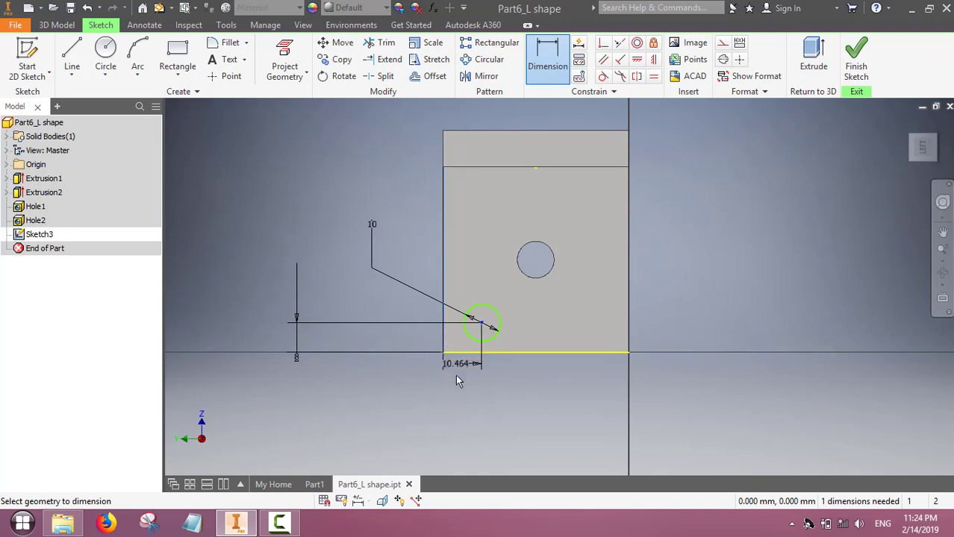
click(461, 419)
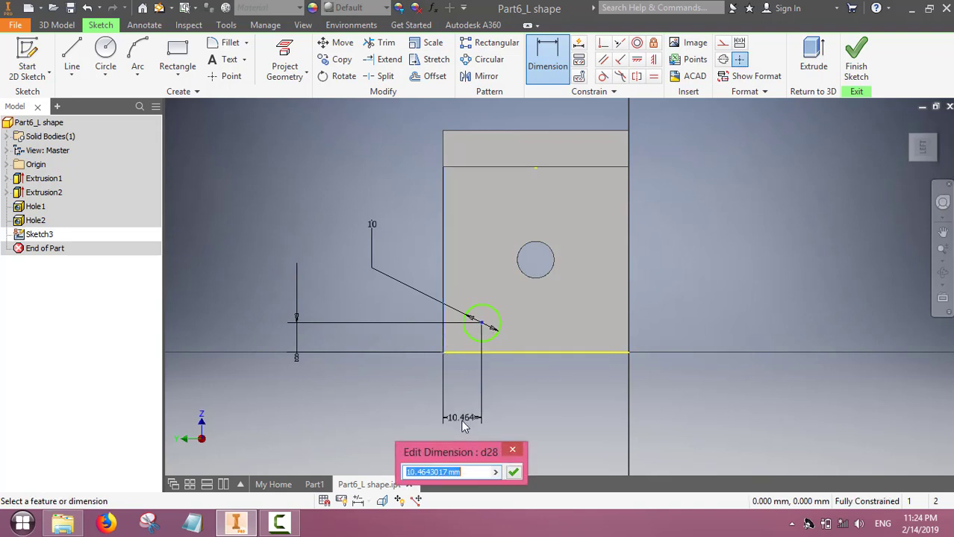
text(8)
click(515, 473)
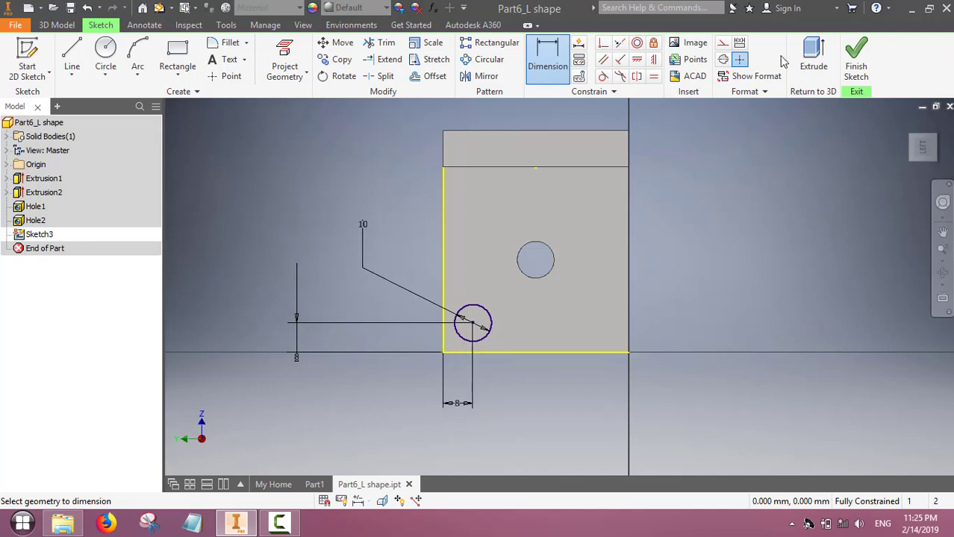
click(854, 59)
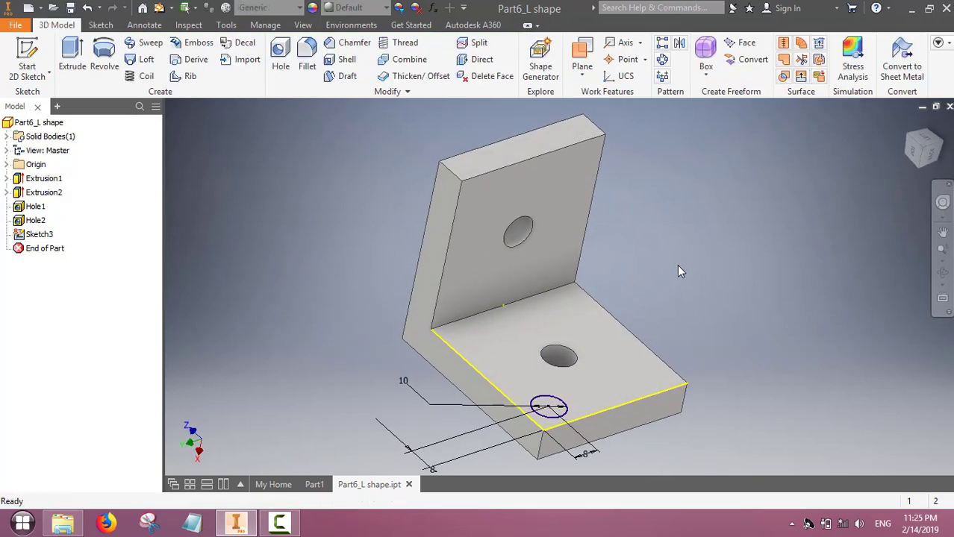
Extrude the sketched circle as a 10 mm cut through the leg and check the new hole from the outer side.
click(73, 58)
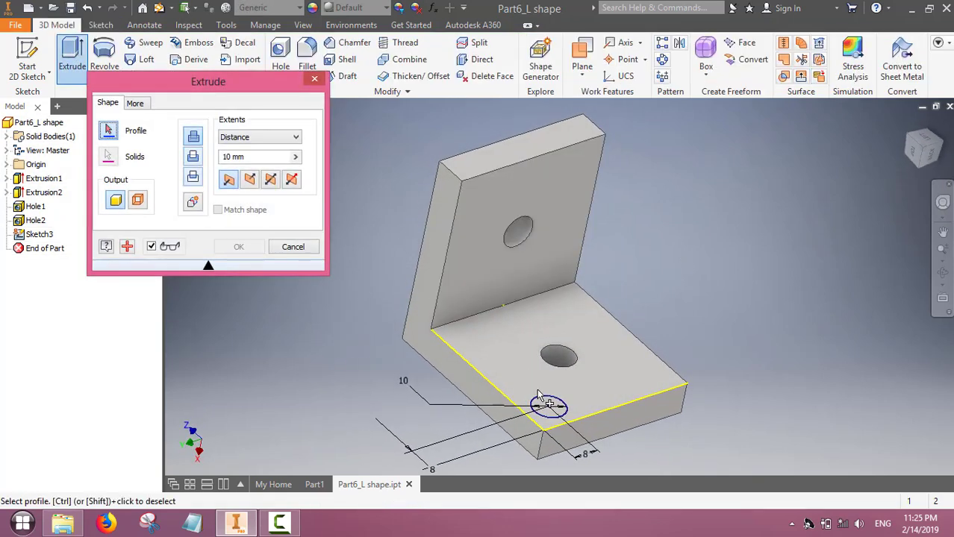
click(551, 405)
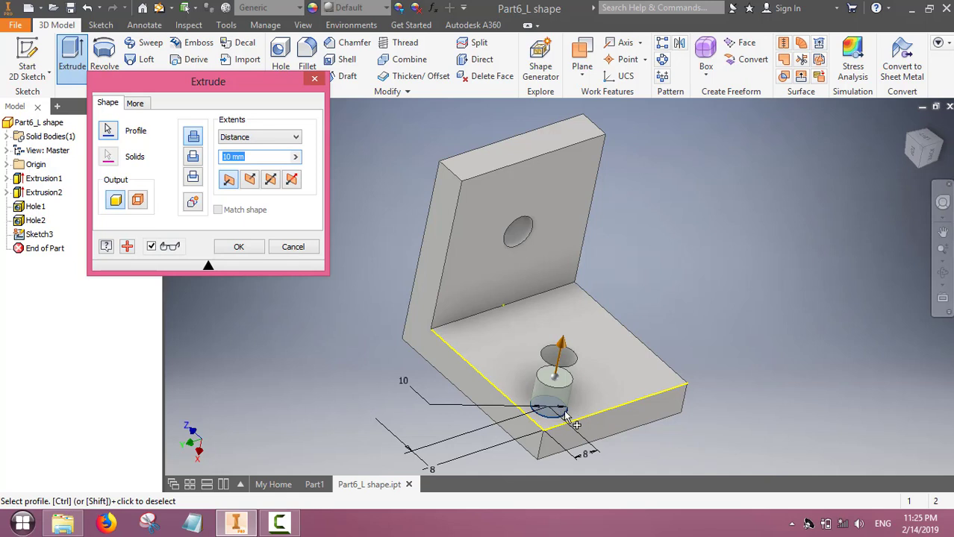
click(192, 159)
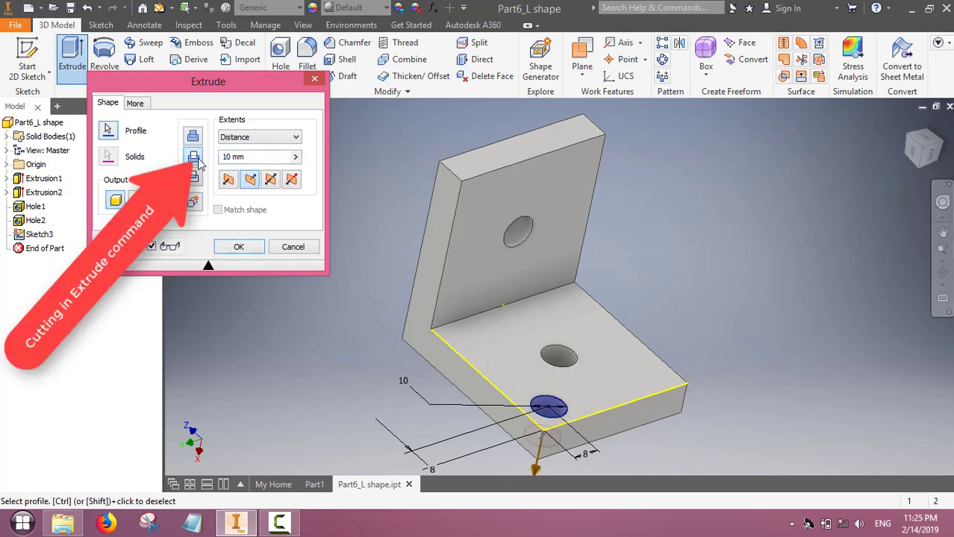
click(238, 248)
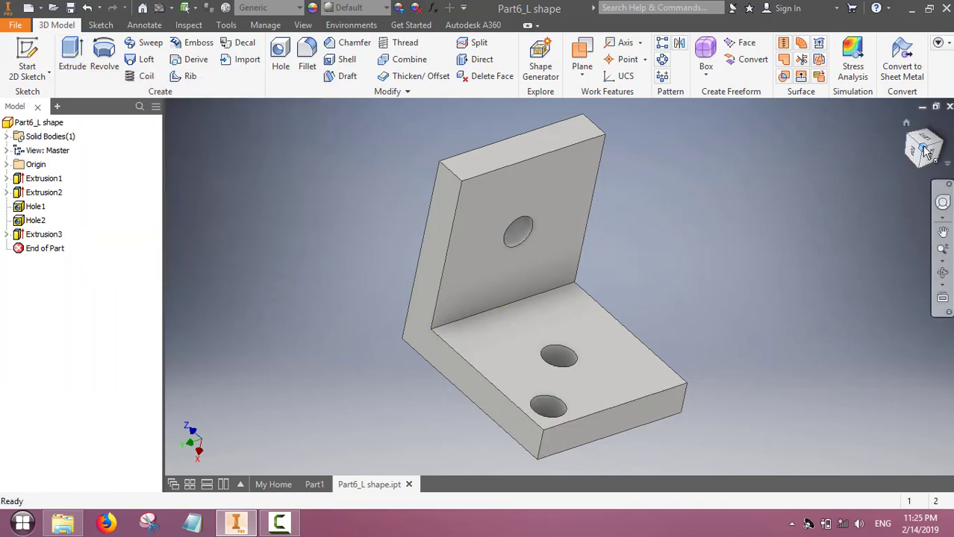
mouse_move(924, 153)
mouse_down()
mouse_move(806, 150)
mouse_move(746, 161)
mouse_move(728, 138)
mouse_move(728, 201)
mouse_move(776, 224)
mouse_move(769, 206)
mouse_move(795, 191)
mouse_move(920, 143)
mouse_move(892, 187)
mouse_up()
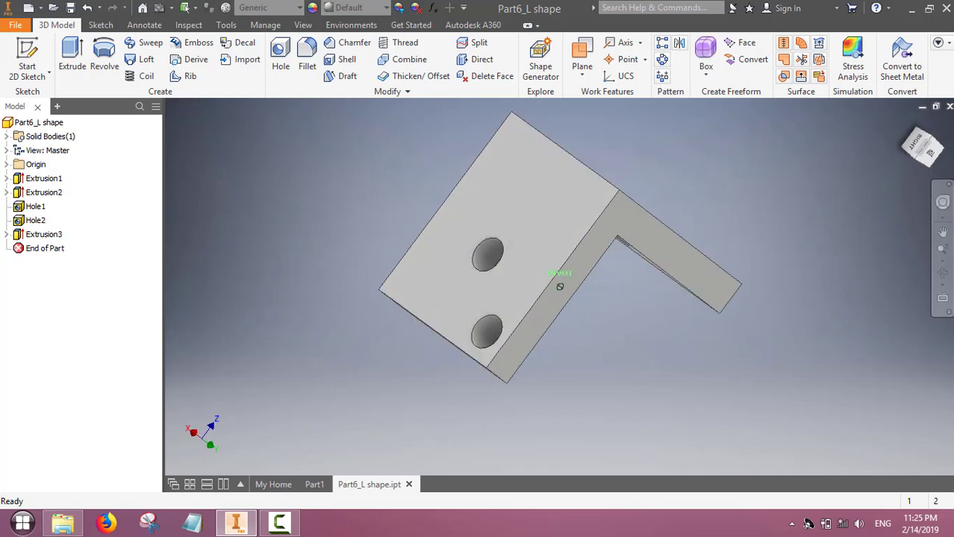
drag(848, 220, 845, 222)
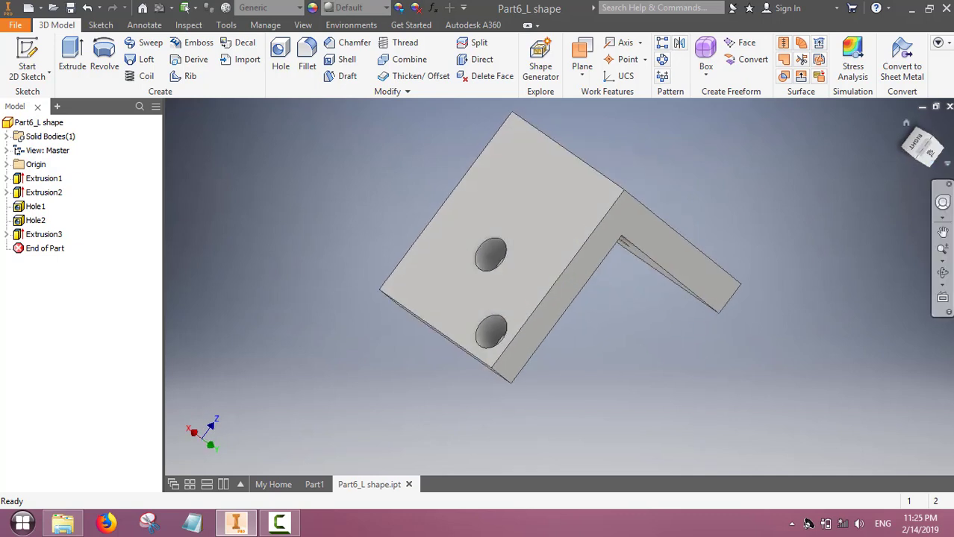
click(935, 143)
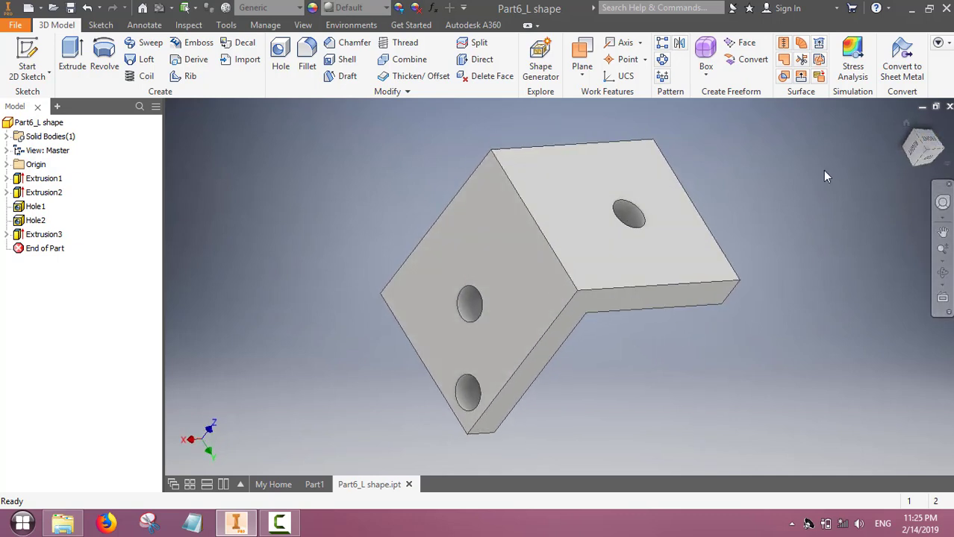
Save a copy of the part with the cut hole in the Project2 folder as "Part6_L shapeCutHole".
click(13, 27)
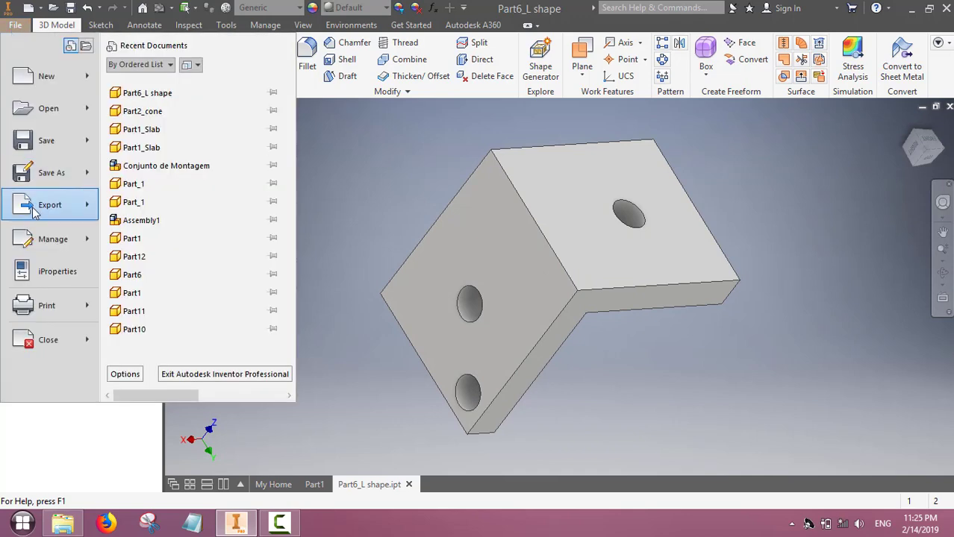
click(67, 178)
click(41, 172)
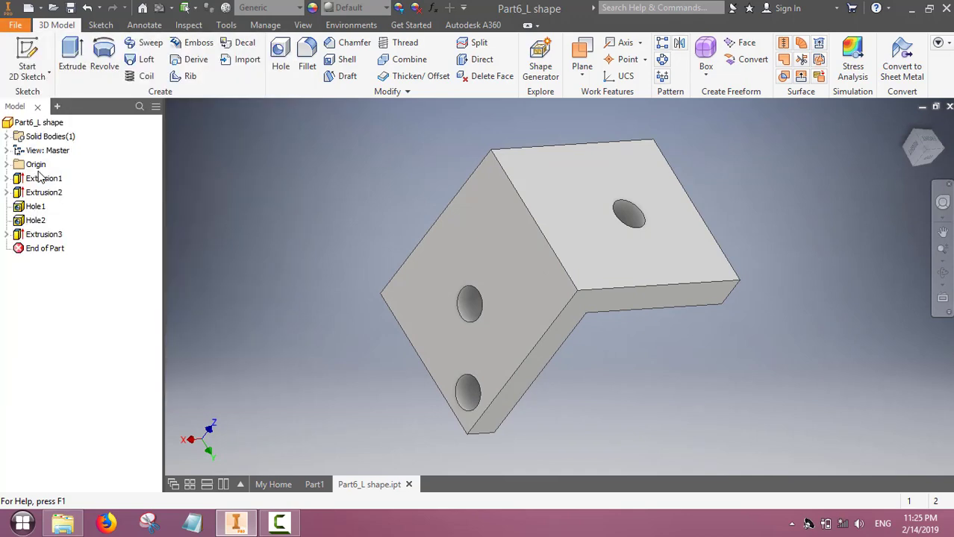
click(459, 277)
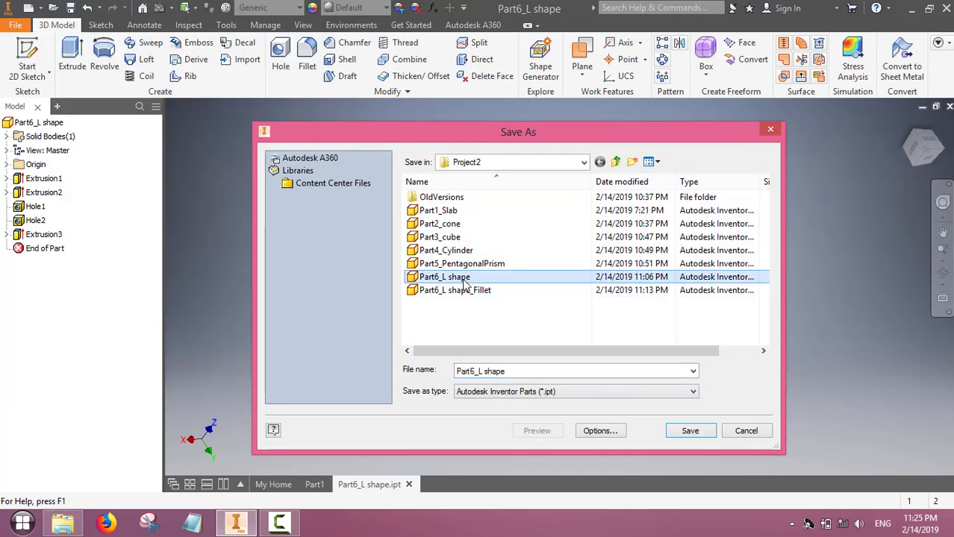
click(474, 374)
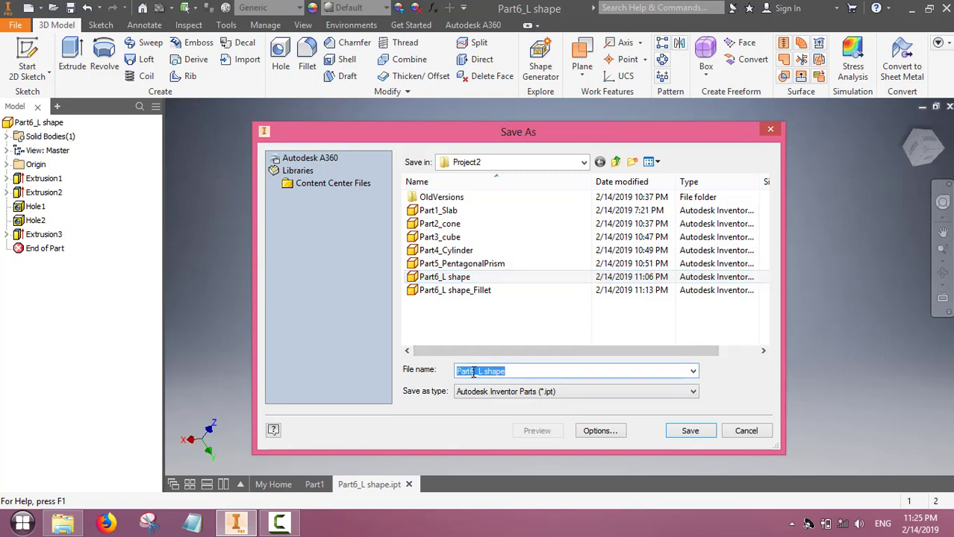
click(531, 371)
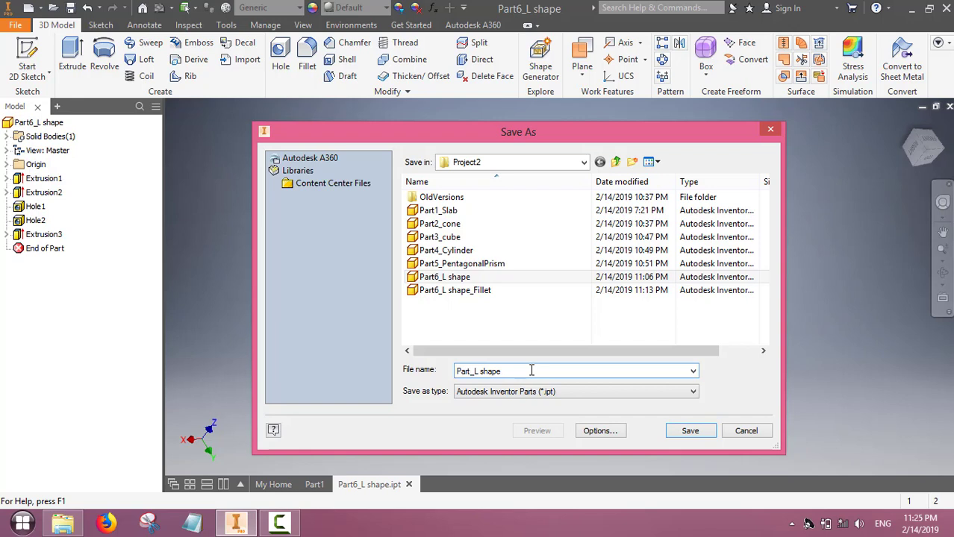
text(6_L shape)
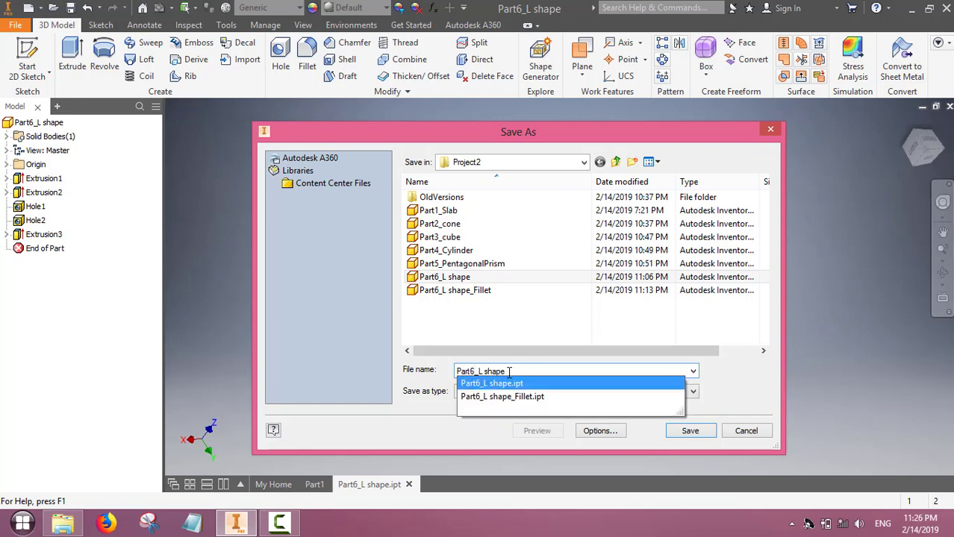
text(Cut)
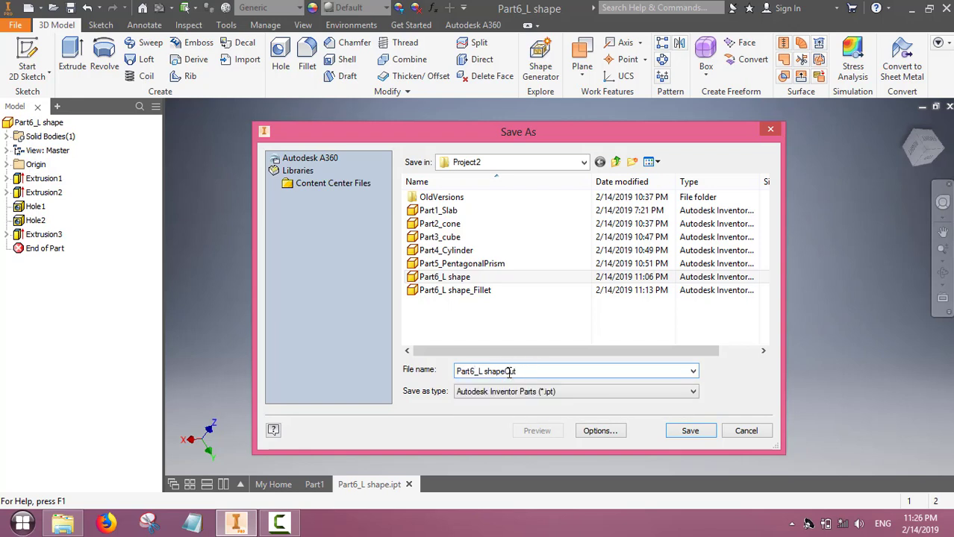
text(Hole)
key(Return)
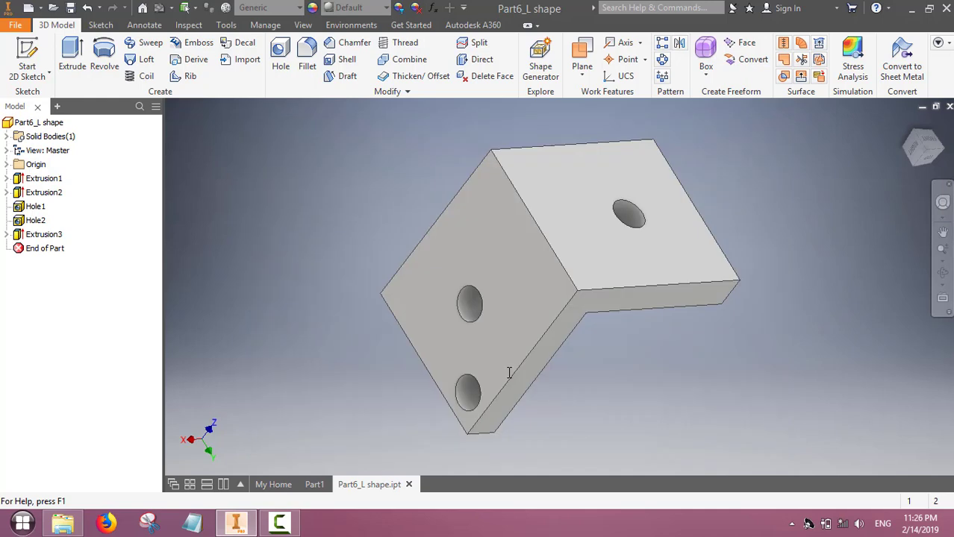
key(F6)
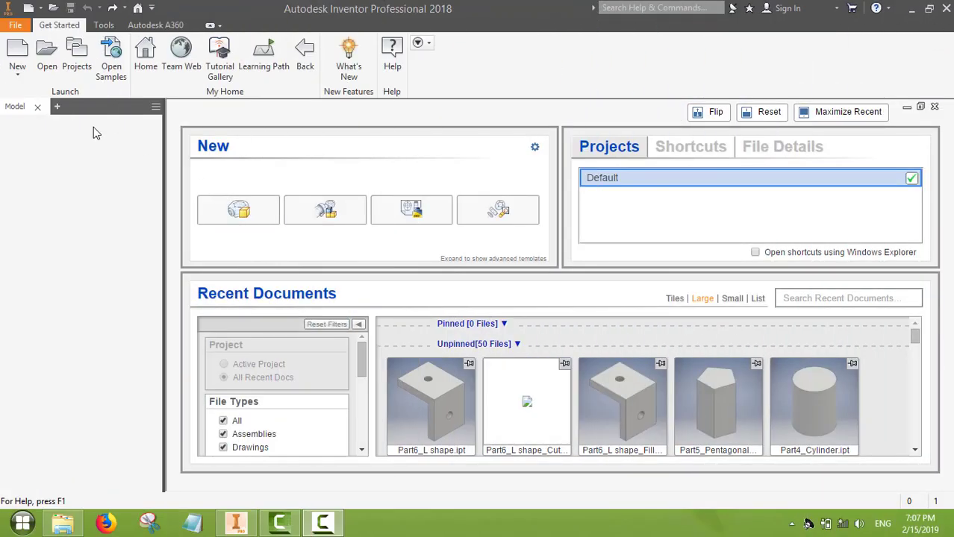
Open the "Part6_L shape" part from the Project2 folder and start a 2D sketch on its L-shaped side face.
click(46, 53)
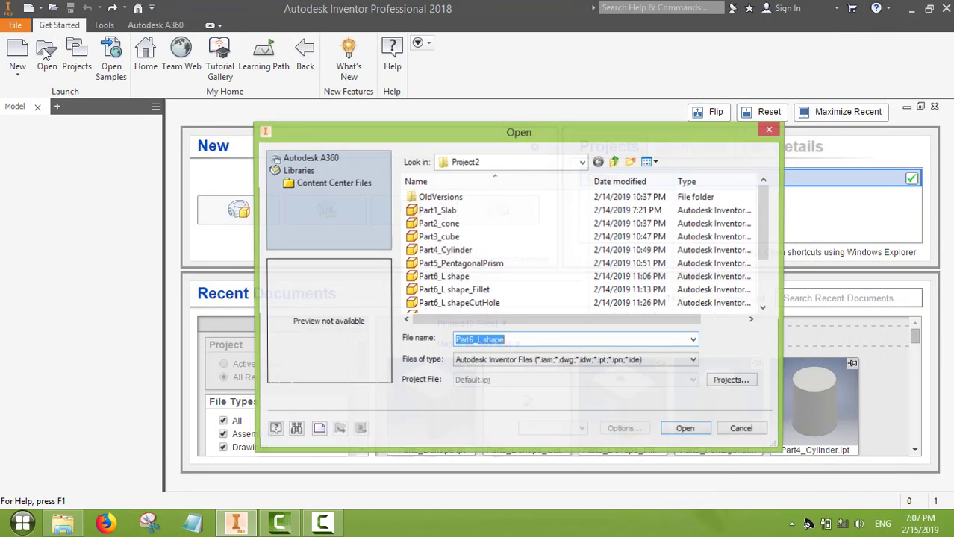
double_click(411, 277)
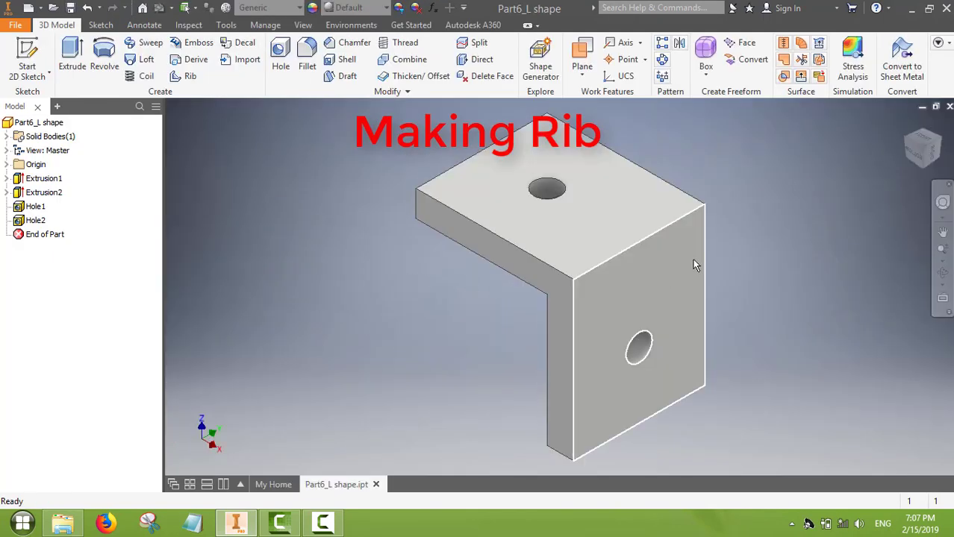
click(25, 48)
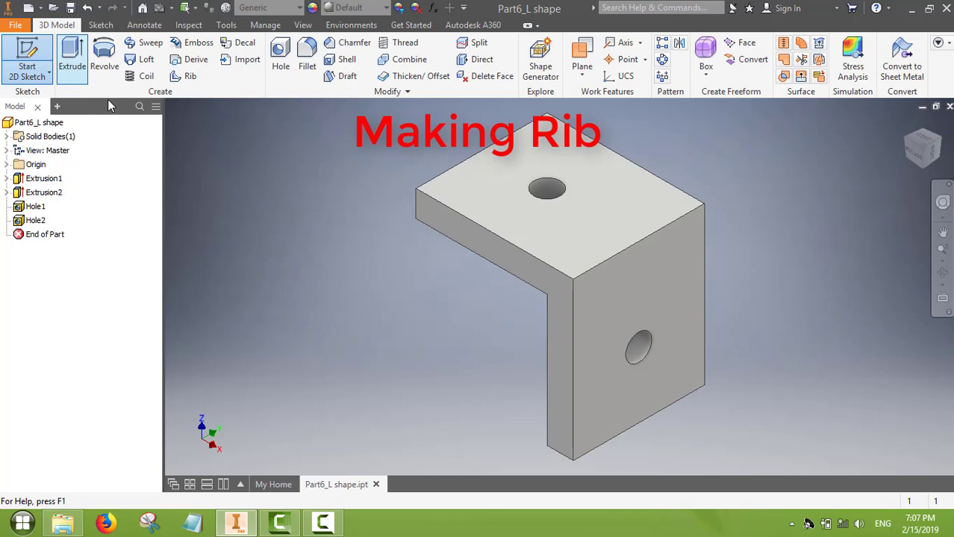
click(515, 262)
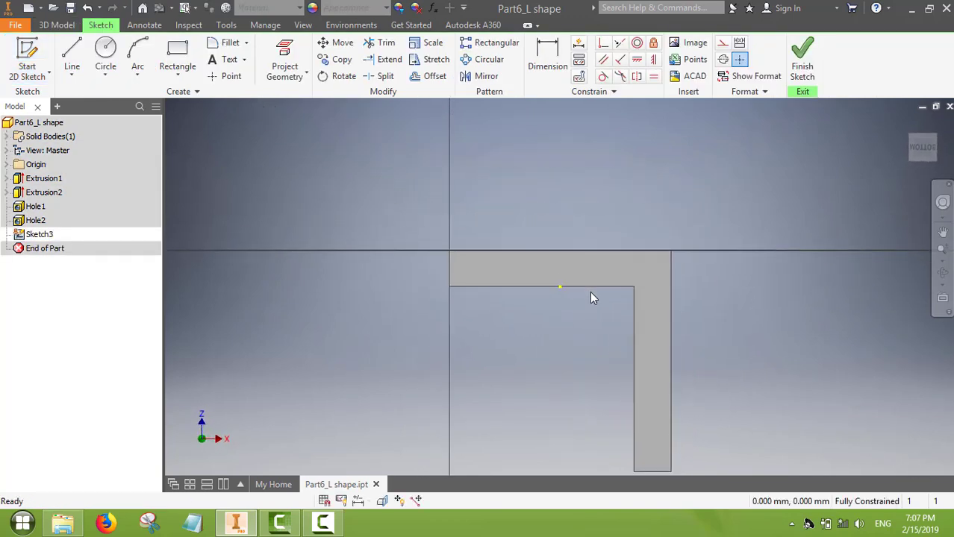
Sketch a triangular rib profile across the L's inner corner, reaching about 32 mm along each leg's inner edge.
click(943, 233)
drag(642, 278, 597, 213)
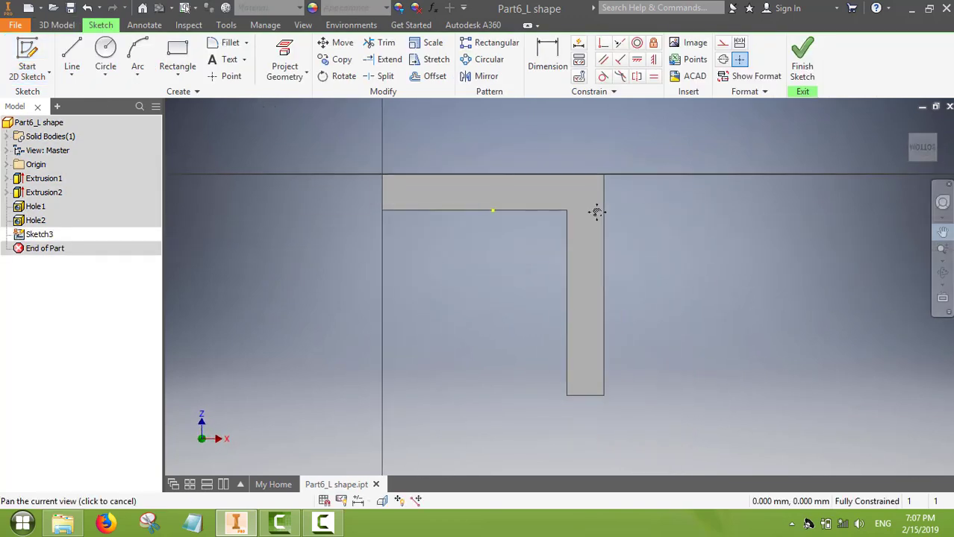
click(72, 74)
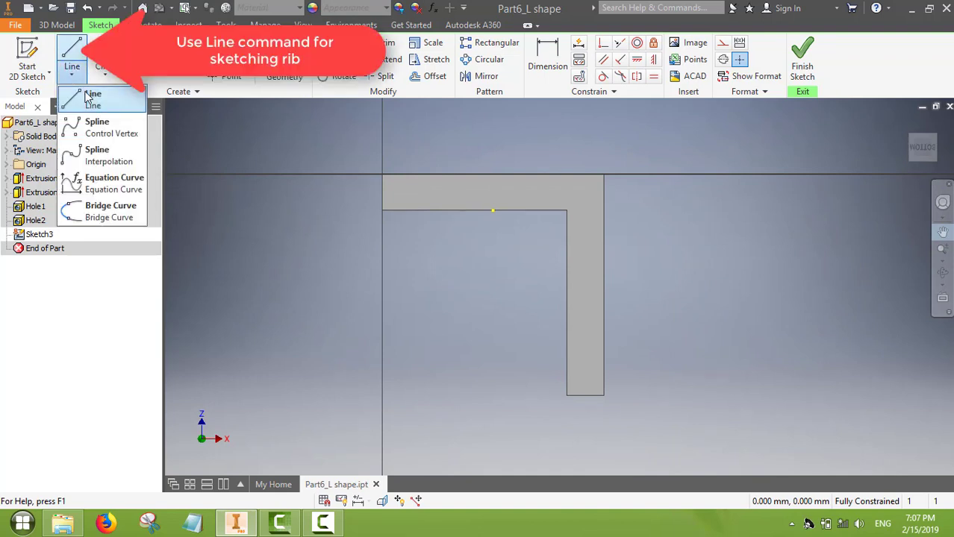
click(66, 103)
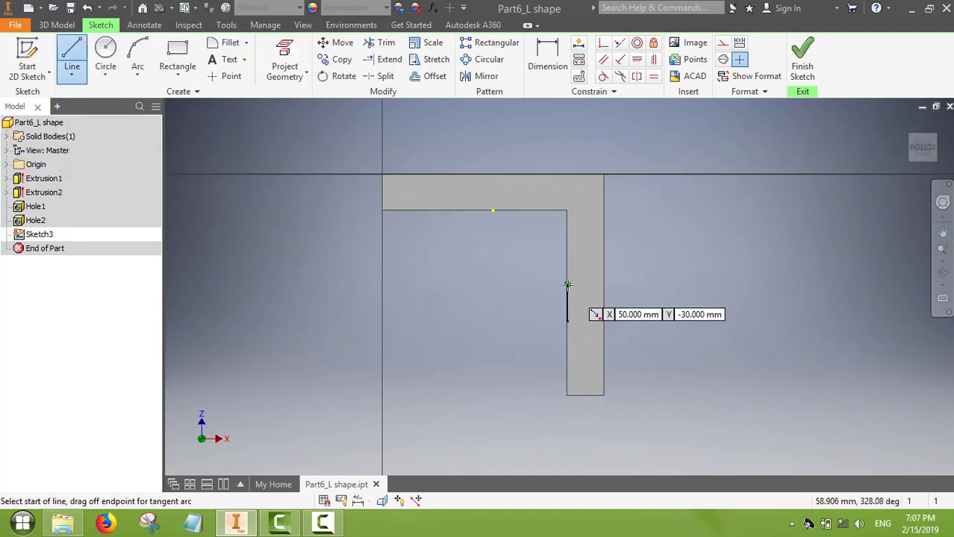
click(567, 327)
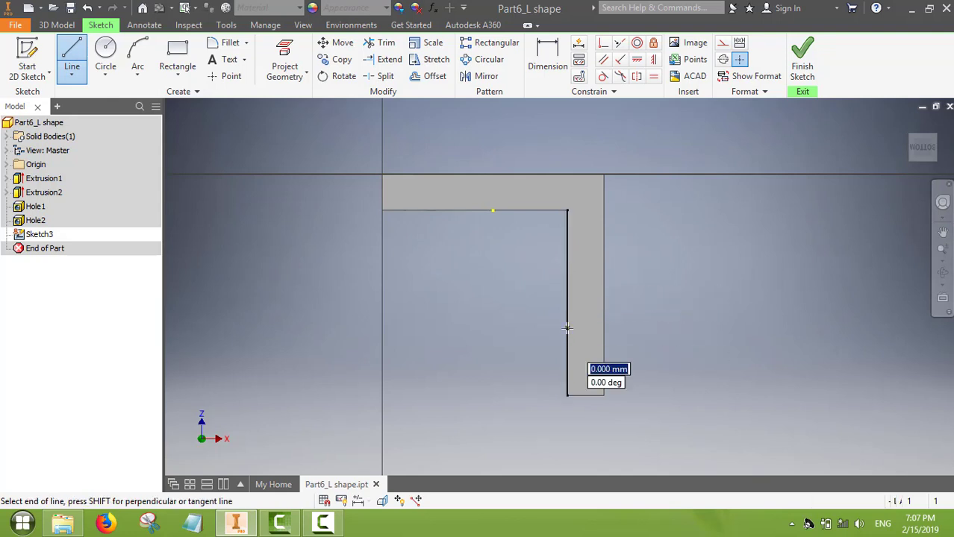
click(446, 211)
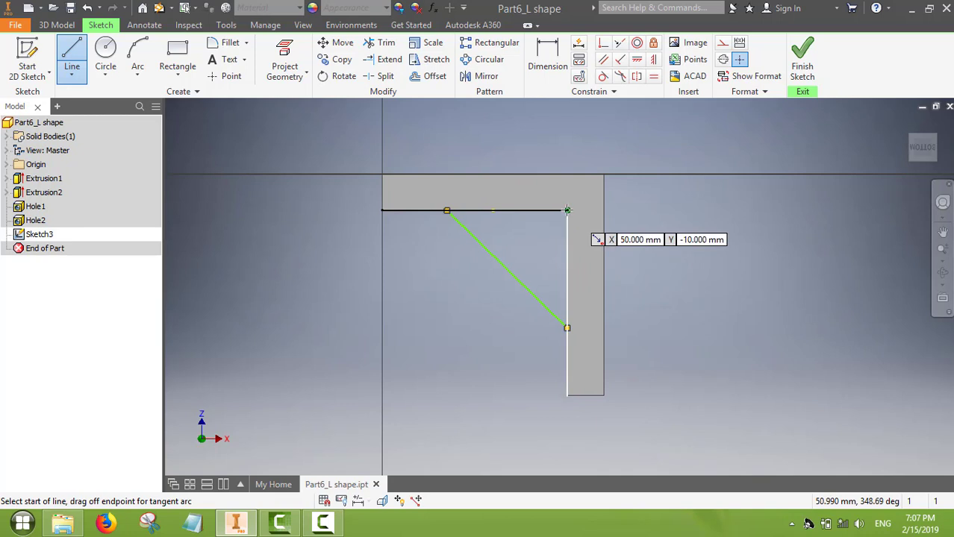
click(567, 211)
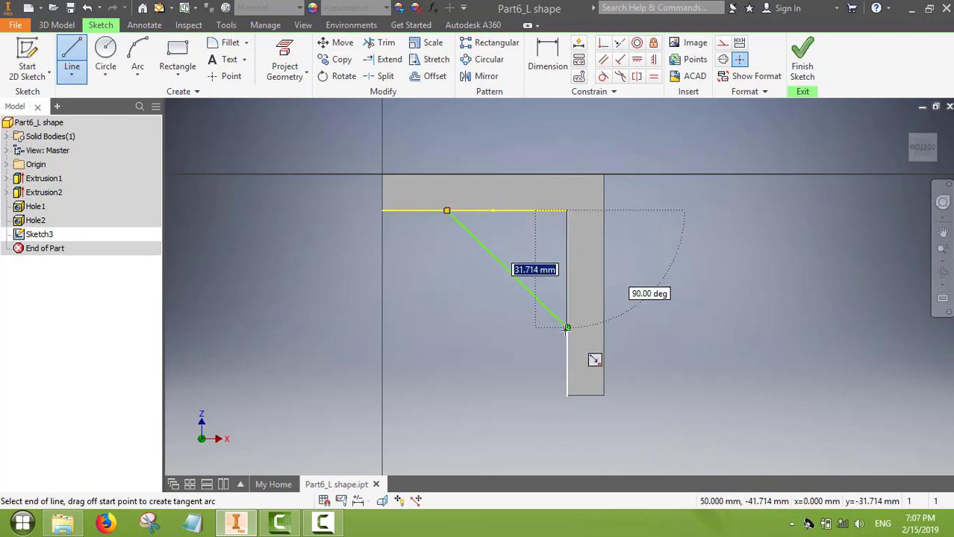
click(568, 327)
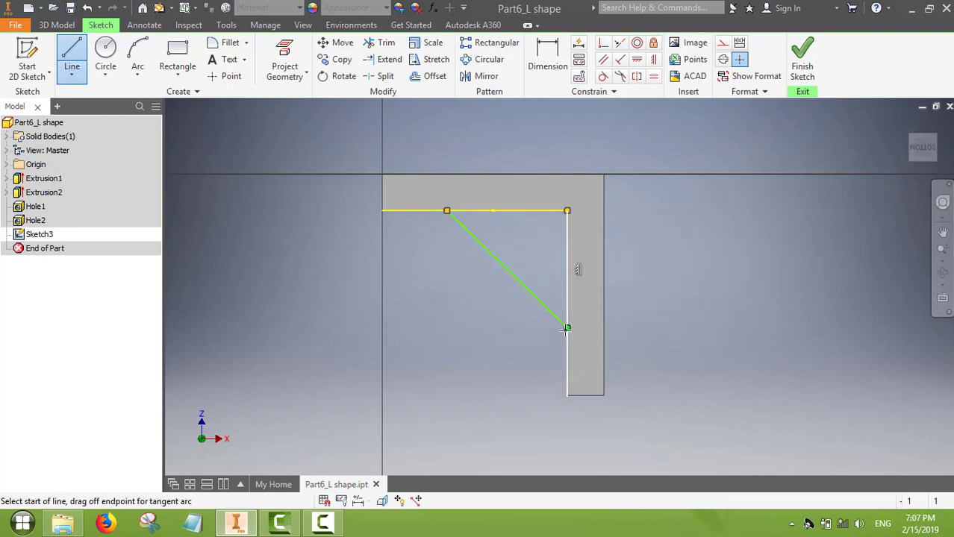
Dimension the triangle's vertical and horizontal sides at 30 mm each and finish the sketch.
click(548, 56)
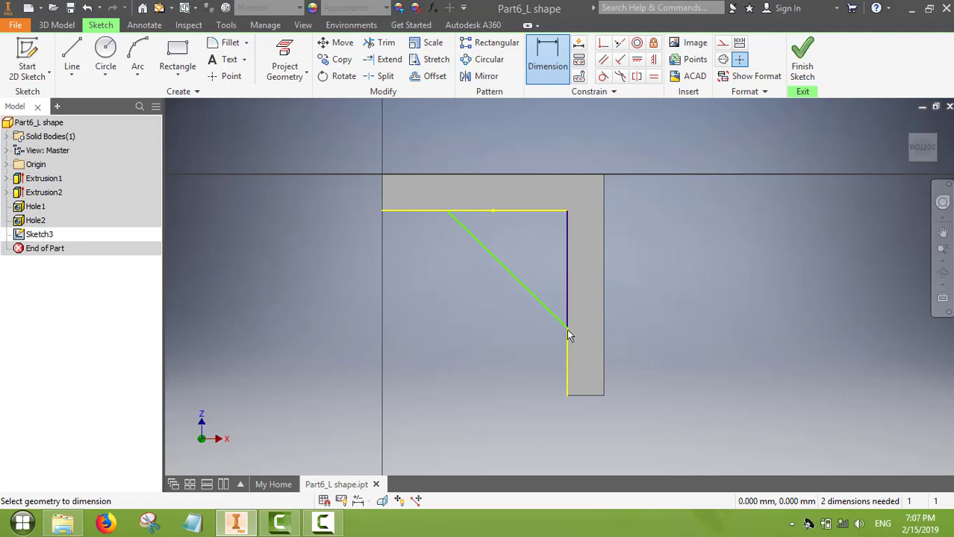
click(541, 212)
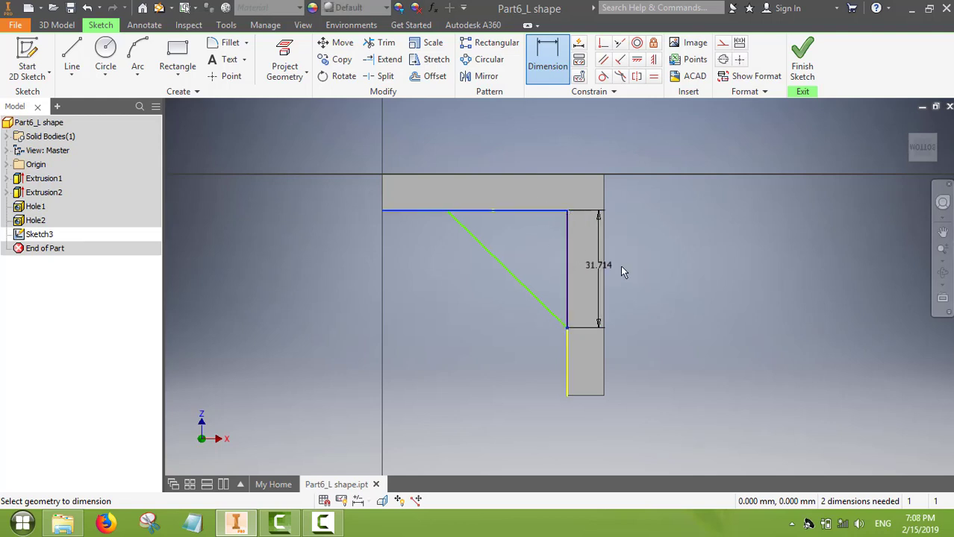
click(722, 270)
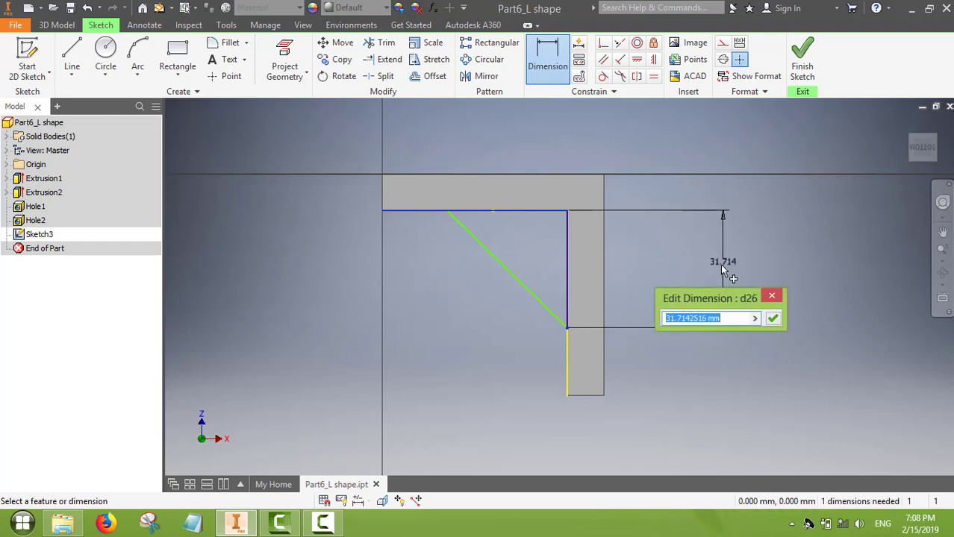
text(30)
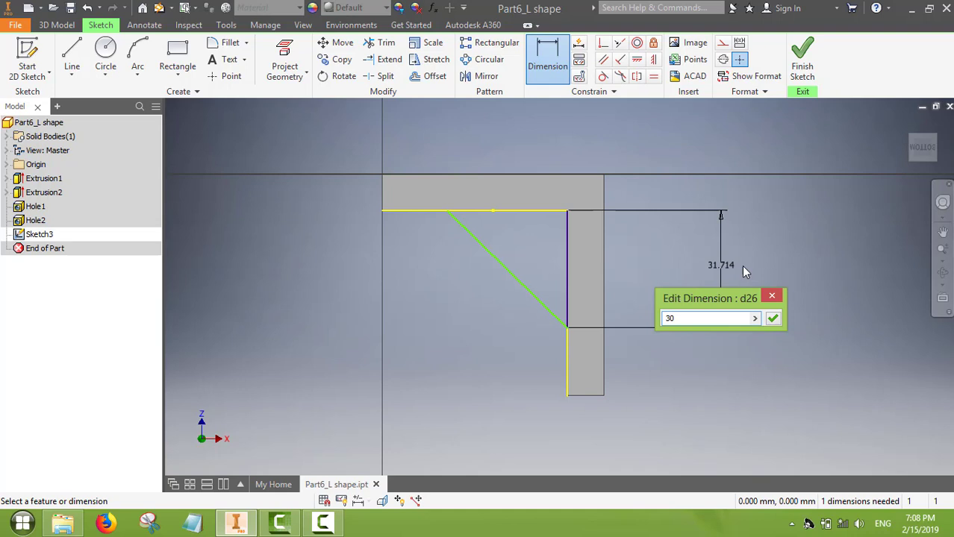
click(773, 318)
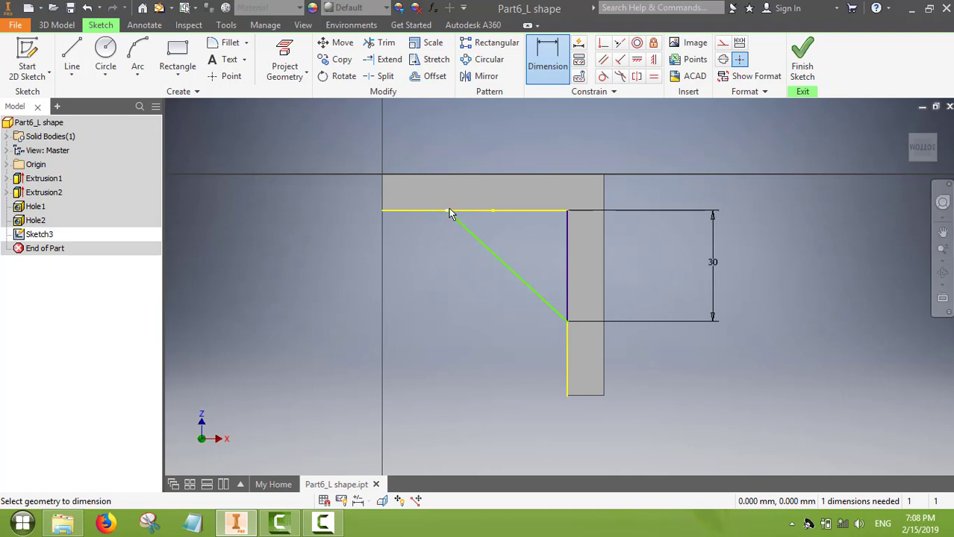
click(568, 246)
click(508, 133)
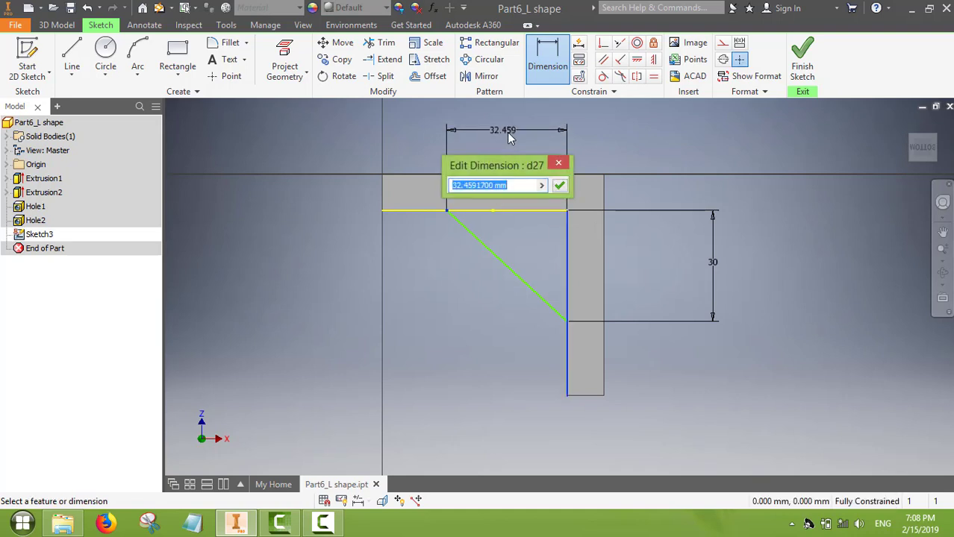
text(30)
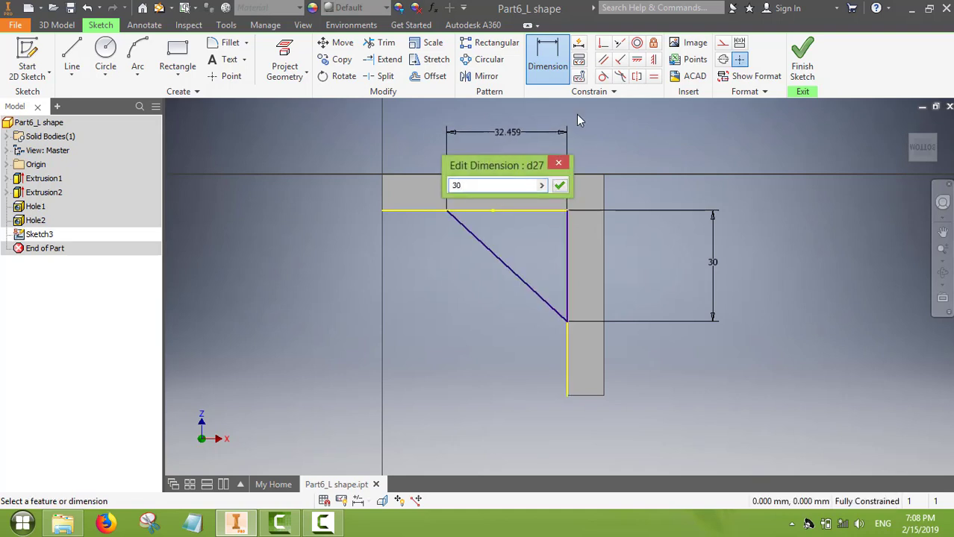
click(560, 186)
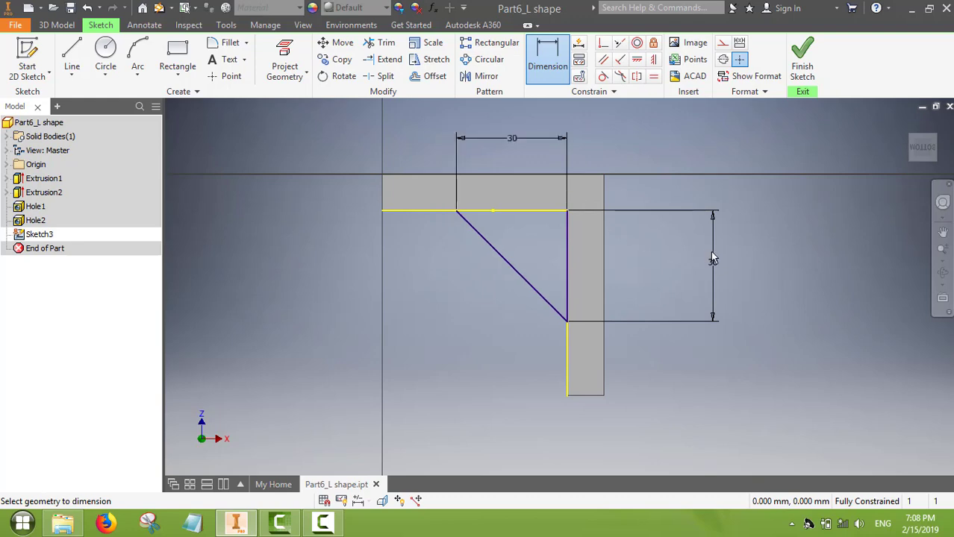
click(803, 60)
Extrude the triangle 5 mm with the direction flipped toward the inside of the part to form a rib.
mouse_move(925, 153)
mouse_down()
mouse_move(866, 216)
mouse_move(881, 236)
mouse_move(877, 187)
mouse_move(881, 228)
mouse_move(874, 217)
mouse_up()
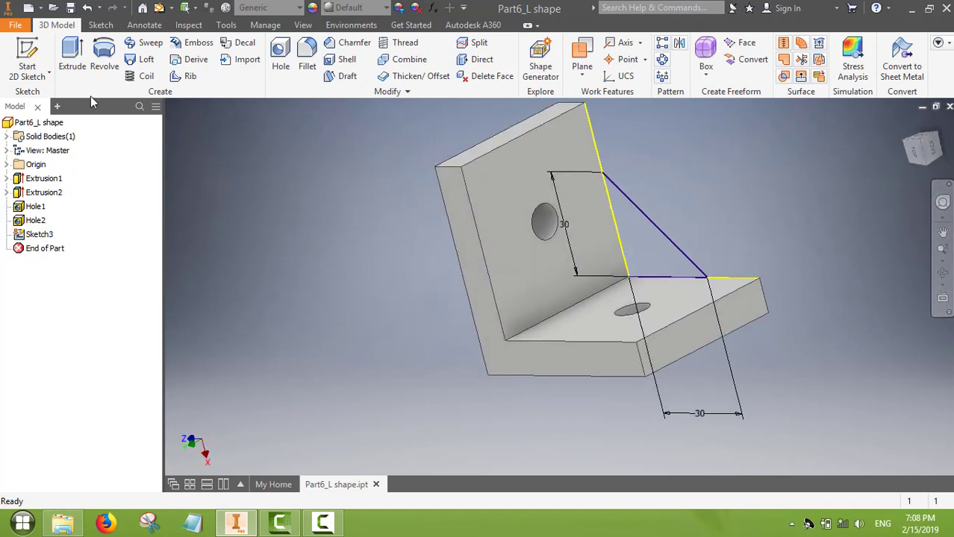
click(72, 60)
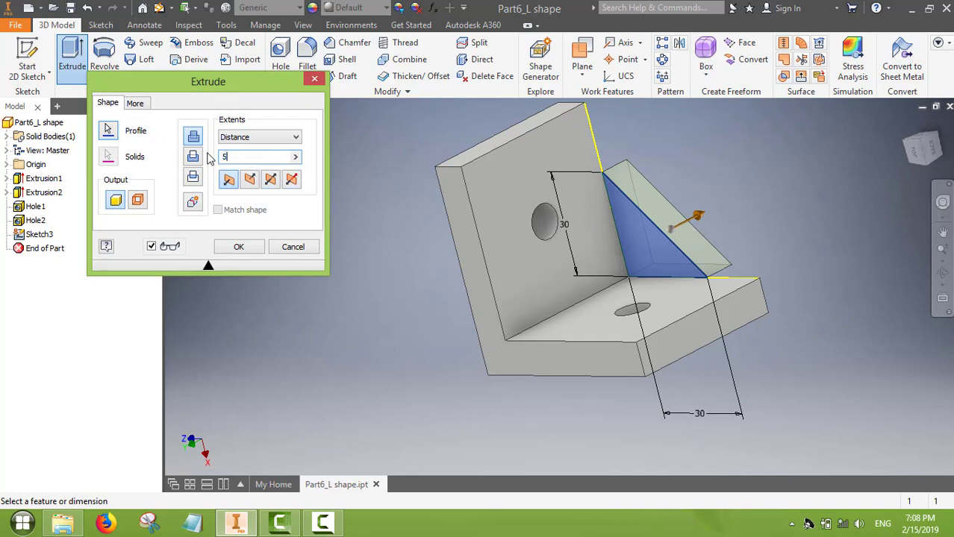
click(252, 179)
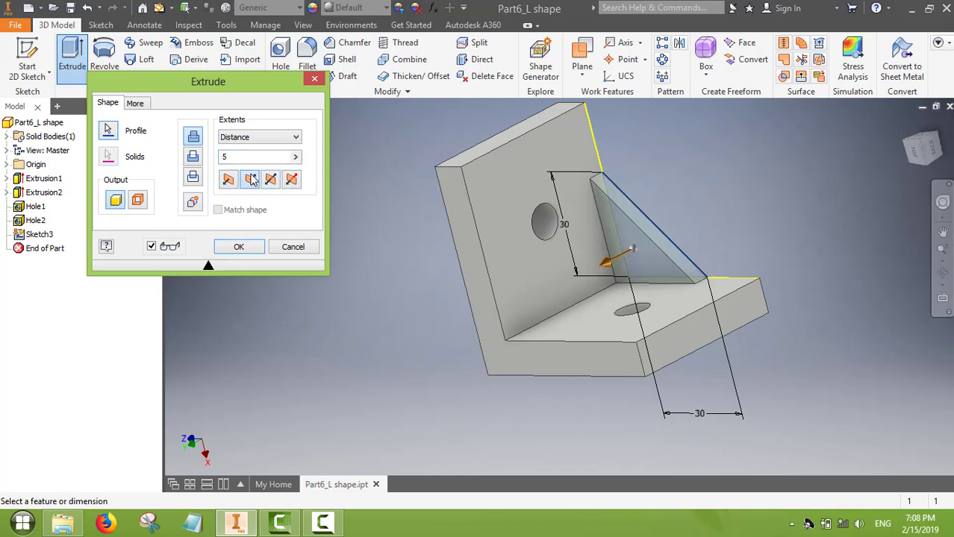
click(239, 249)
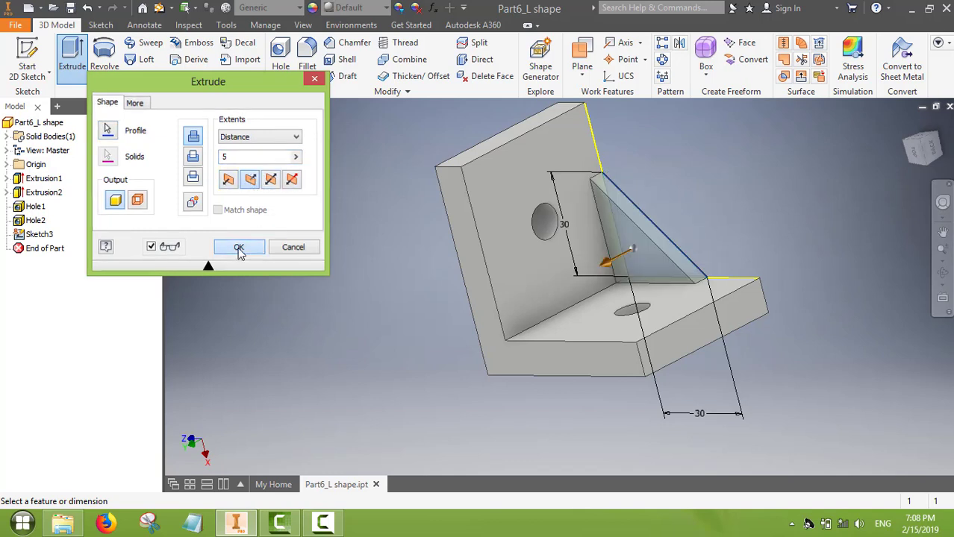
Try to create a work plane midway between the side face opposite the rib and the origin's XZ plane.
drag(923, 149, 822, 239)
mouse_move(602, 240)
shift+middle_down()
mouse_move(537, 246)
mouse_move(493, 224)
mouse_move(515, 269)
mouse_move(523, 258)
mouse_move(602, 240)
shift+middle_up()
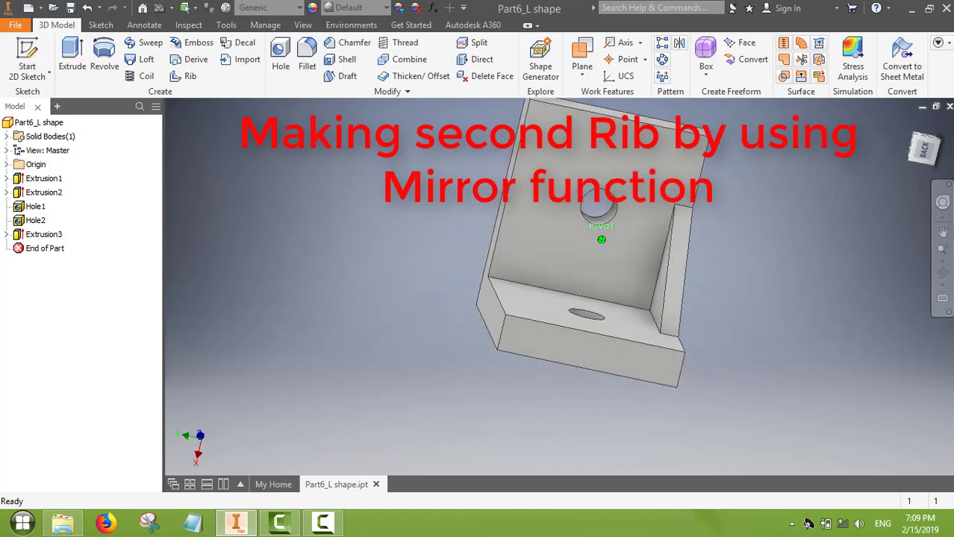
click(943, 232)
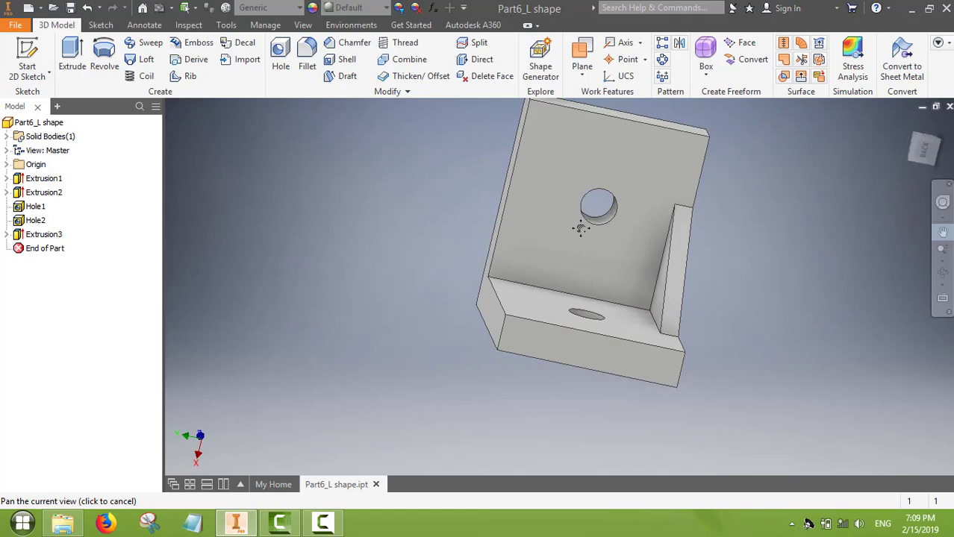
drag(580, 229, 653, 243)
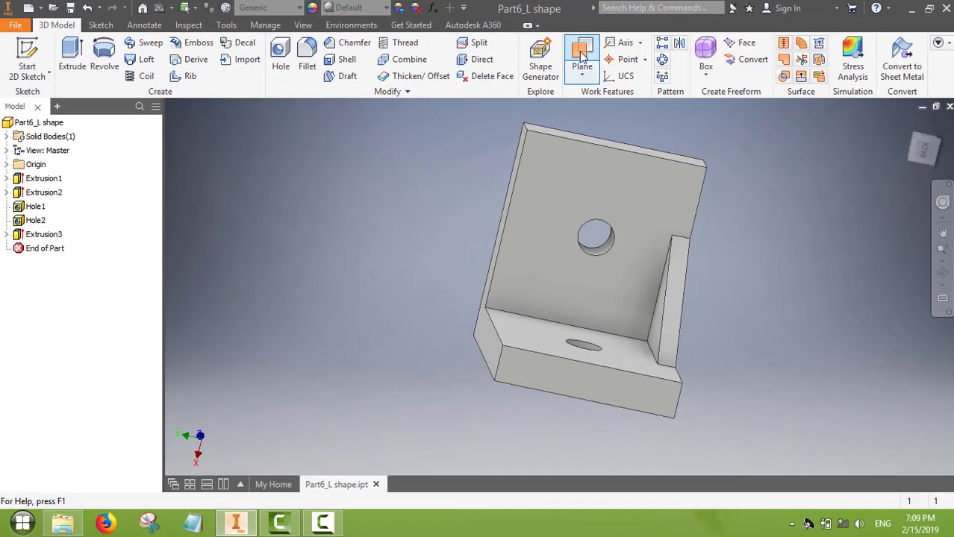
click(521, 60)
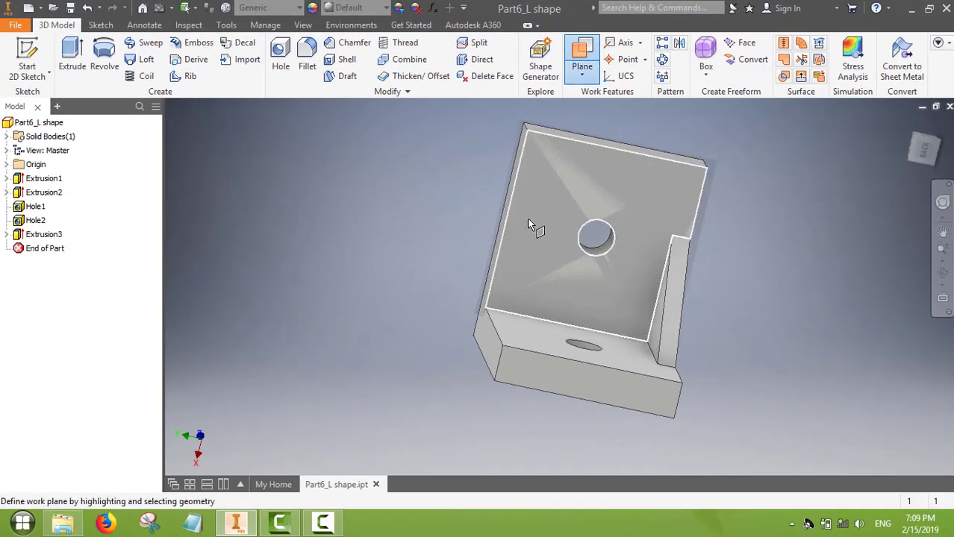
click(486, 340)
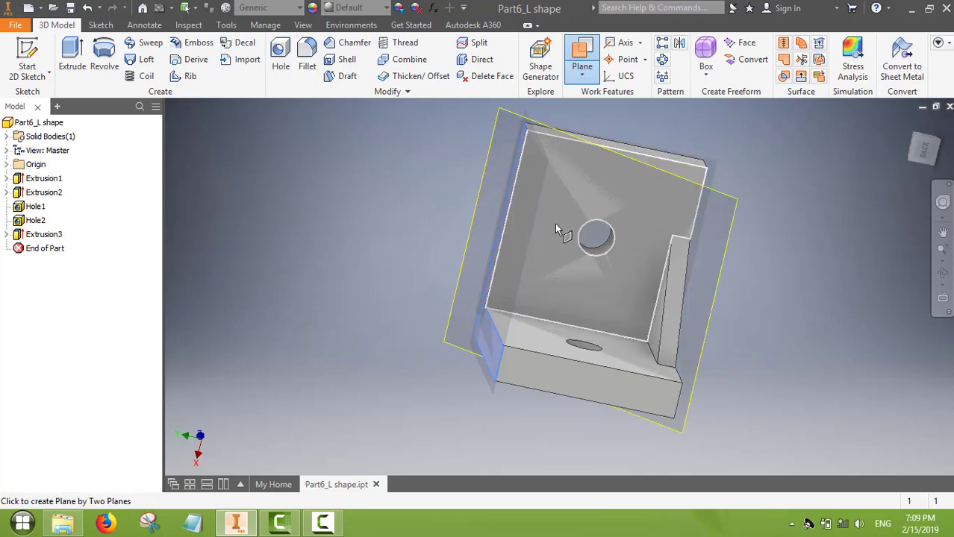
click(6, 165)
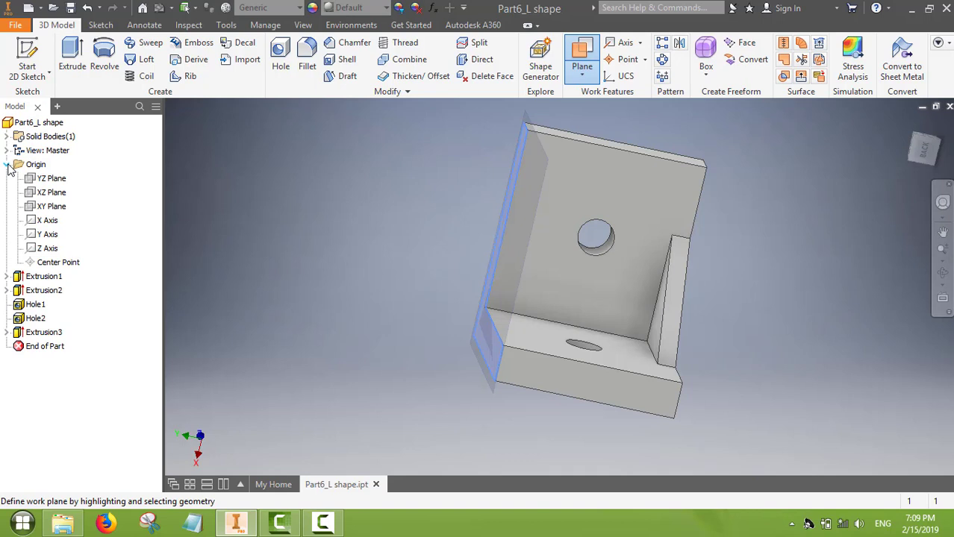
click(52, 193)
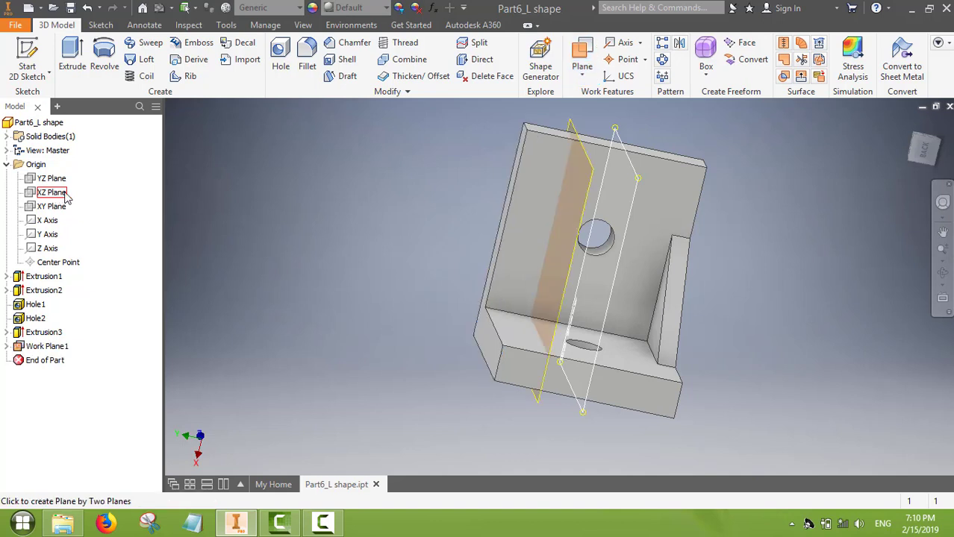
Cancel editing the base extrusion and undo the newly created work plane.
click(562, 272)
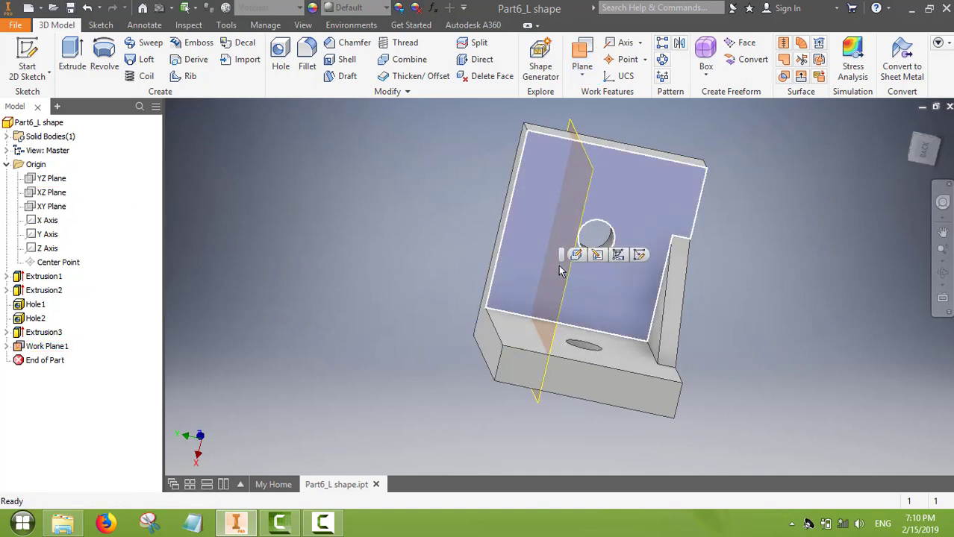
click(579, 256)
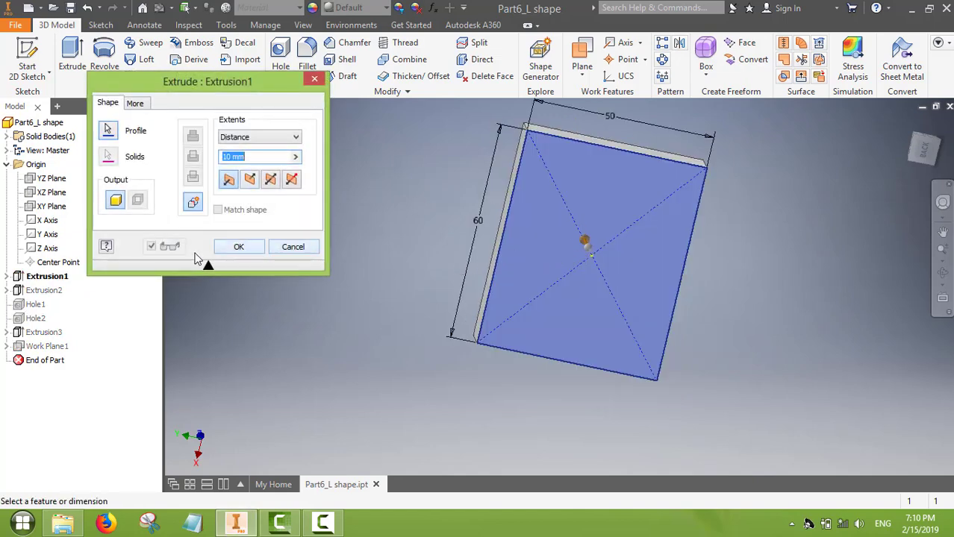
click(293, 247)
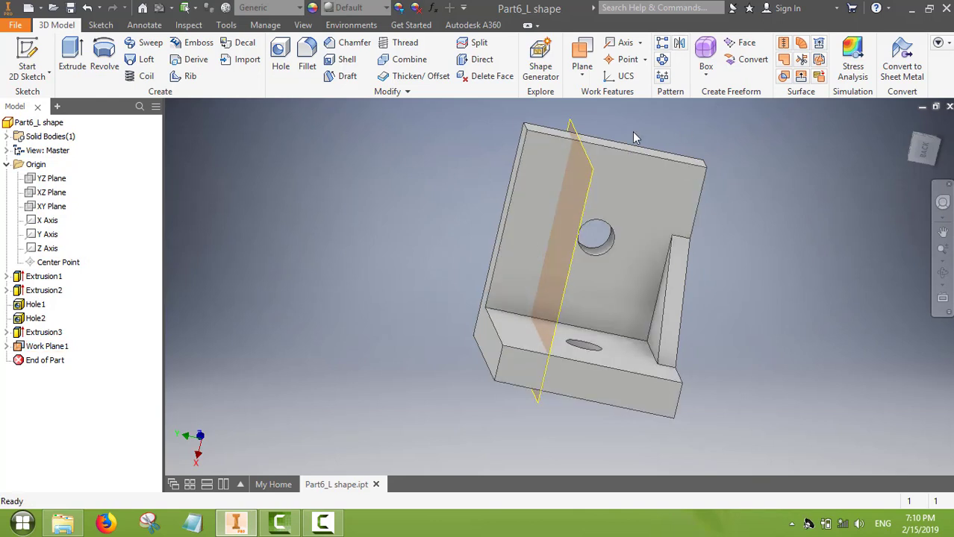
click(87, 9)
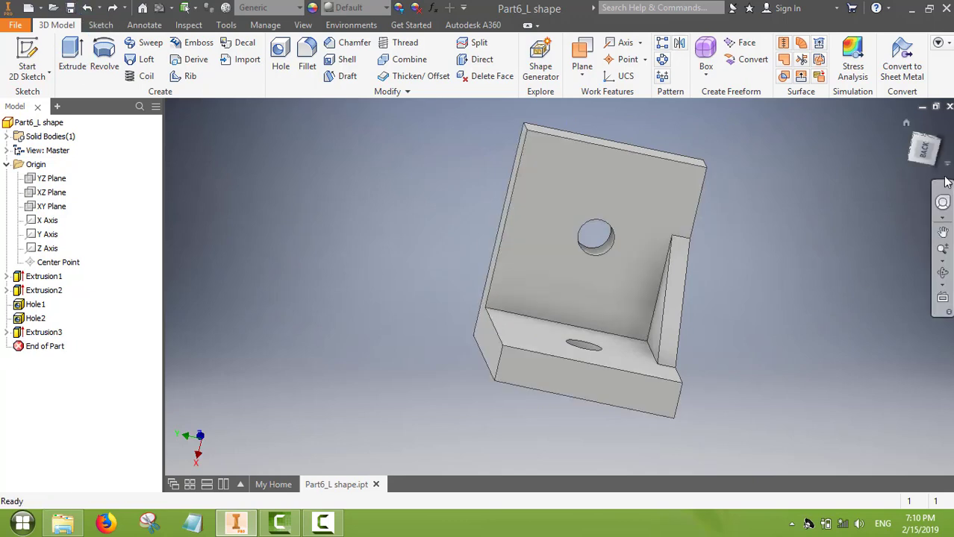
Start a work plane offset from the L-shaped side face opposite the rib, pulled about 26 mm into the part.
mouse_move(917, 142)
mouse_down()
mouse_move(933, 172)
mouse_move(922, 187)
mouse_move(920, 152)
mouse_up()
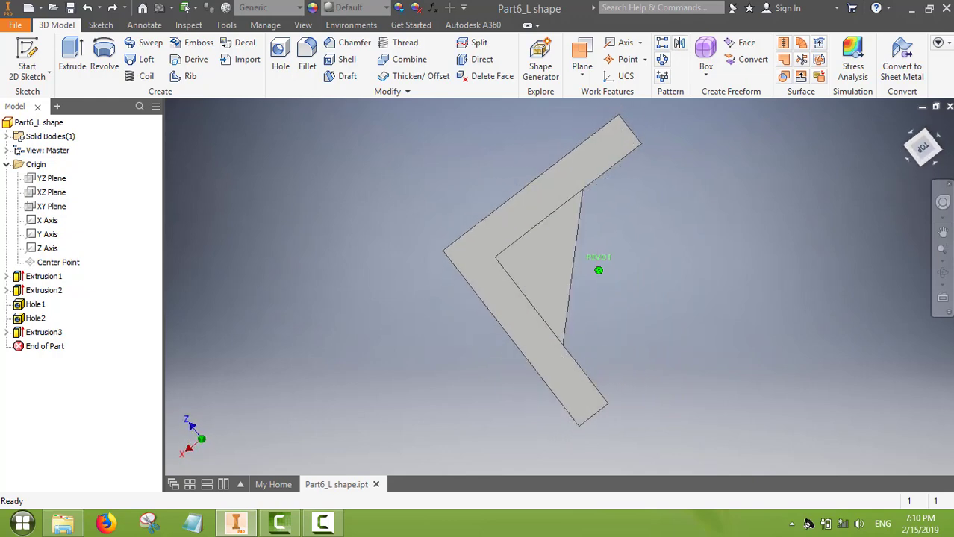
click(582, 68)
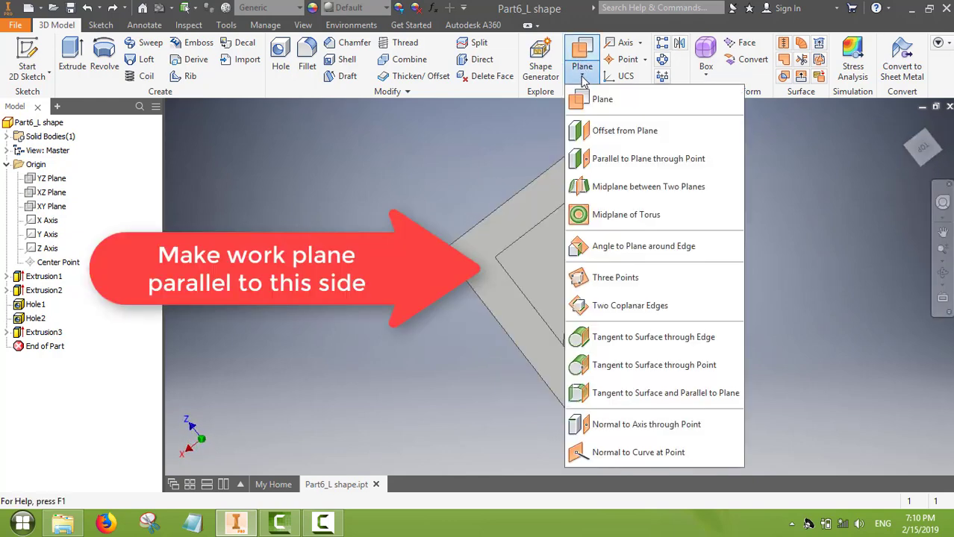
click(588, 131)
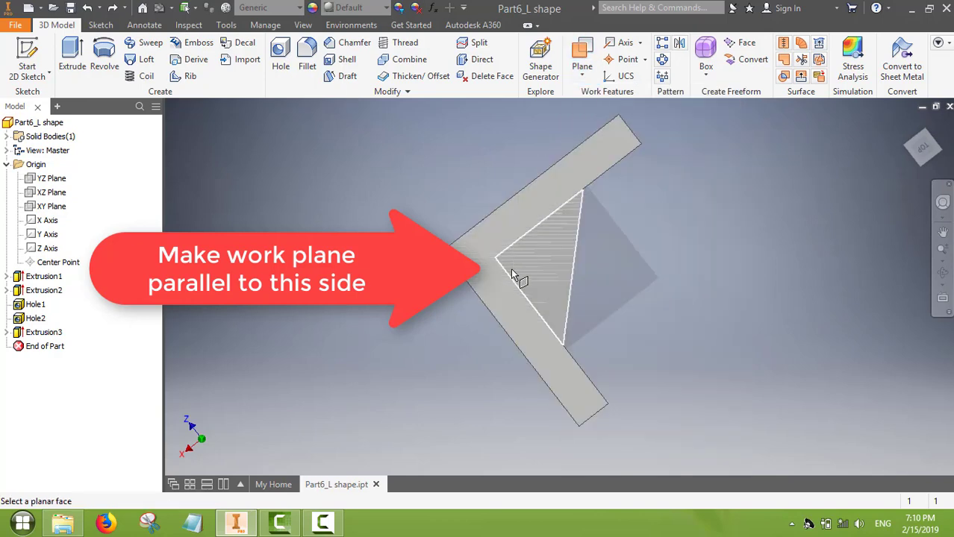
click(479, 258)
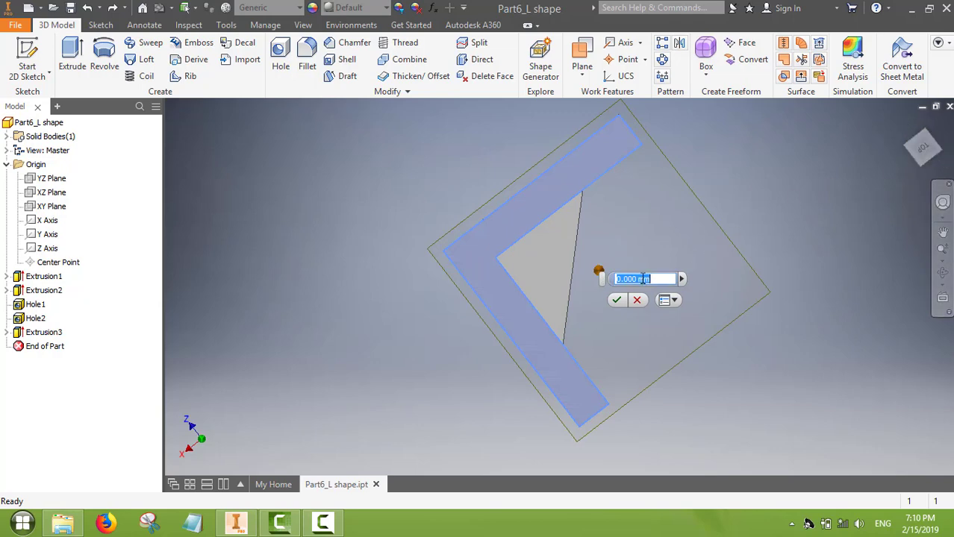
drag(939, 156, 840, 215)
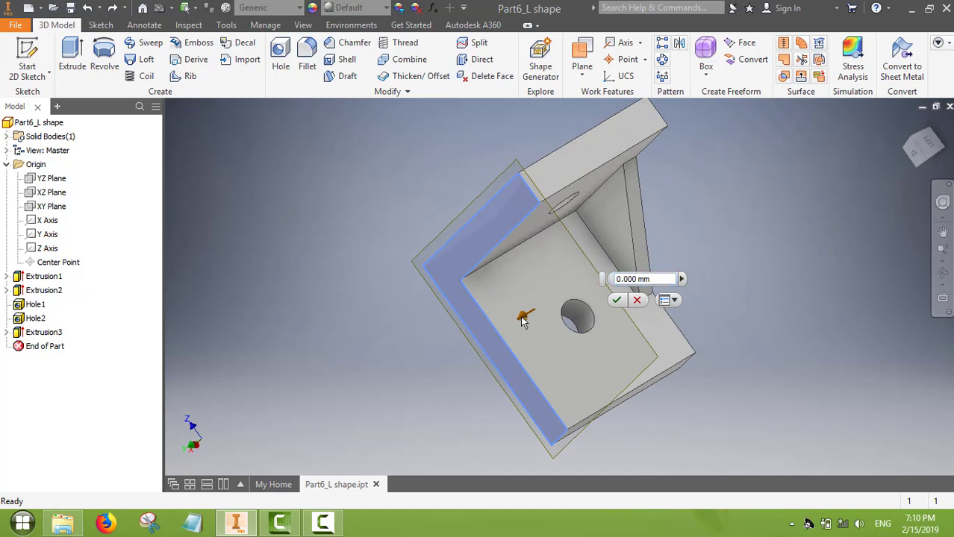
drag(522, 318, 591, 281)
click(715, 234)
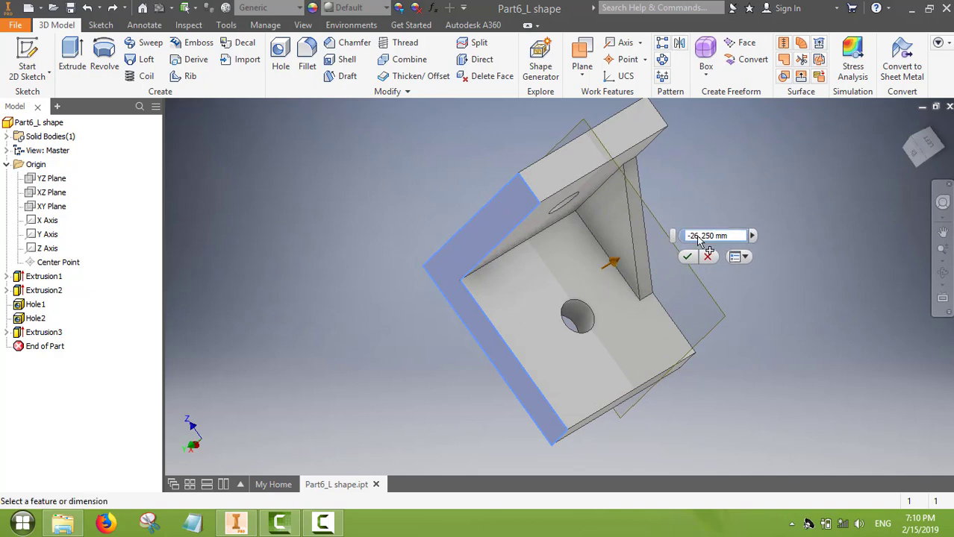